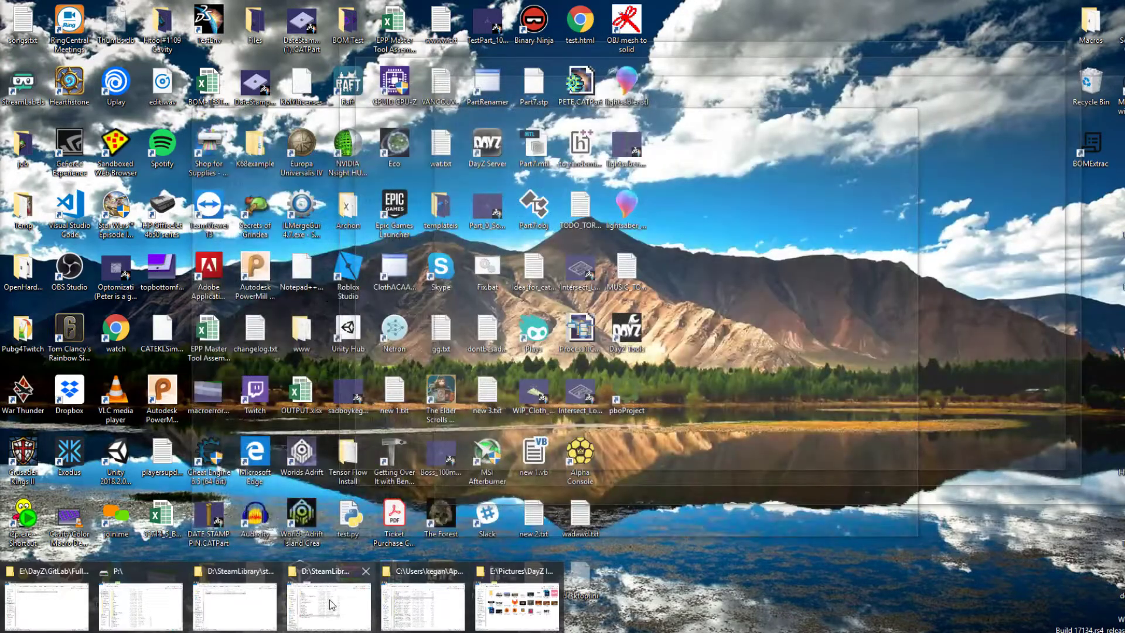
# Examine the mainmenu.c script, focusing on the LoadImageFile line that references the dayzbr_gui image set and DayZBRLogo image.
pyautogui.moveTo(216, 601)
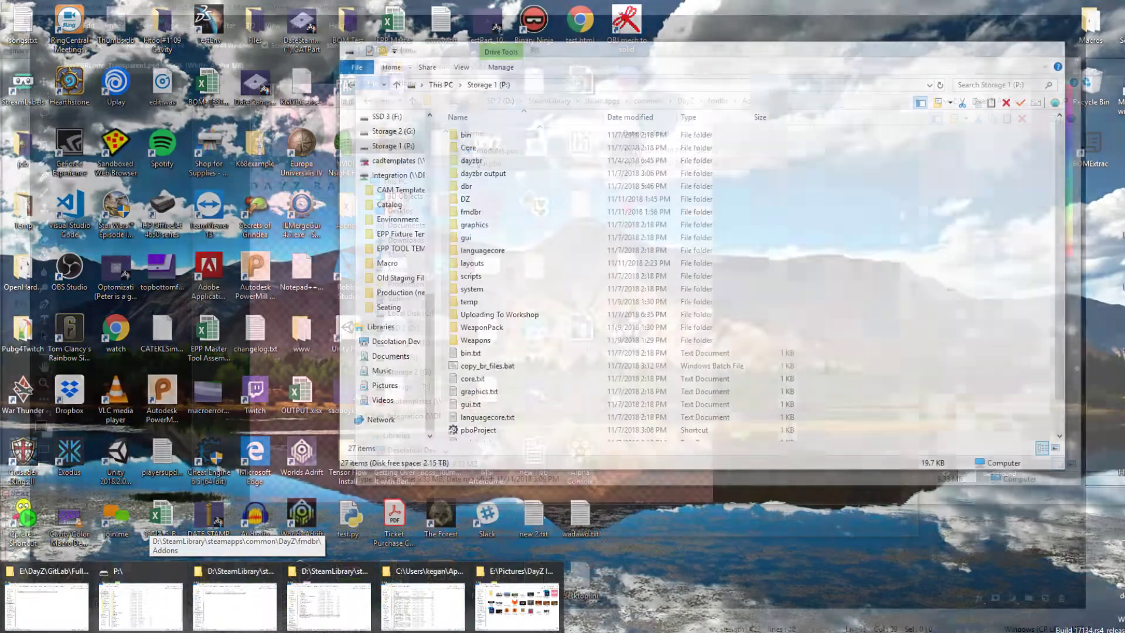
pyautogui.hotkey('ctrl', 'a')
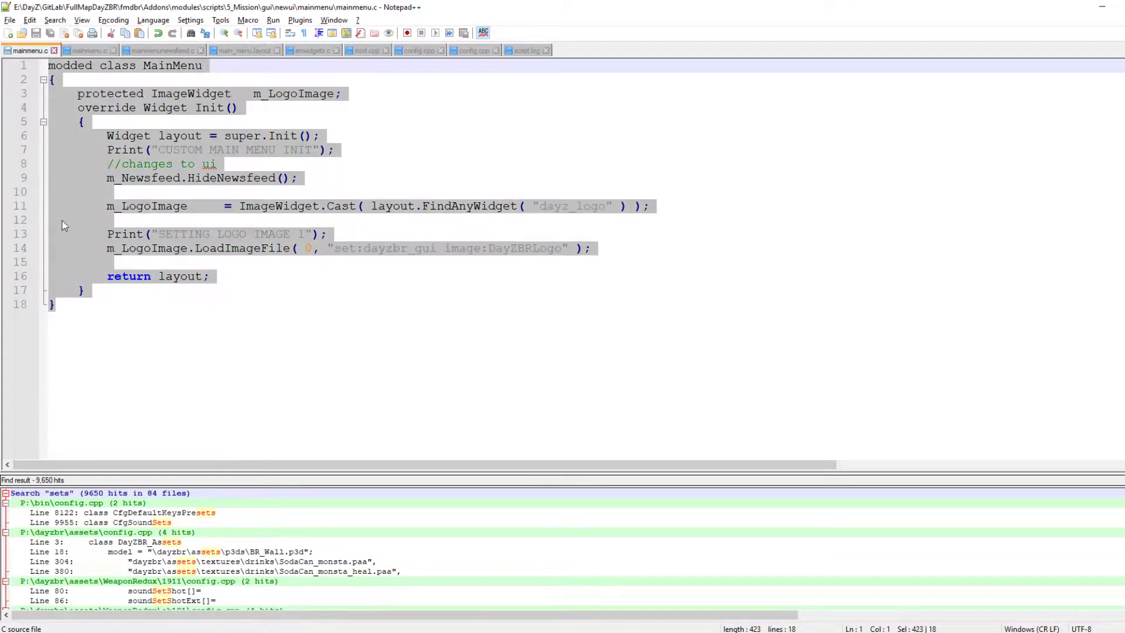
pyautogui.click(272, 321)
pyautogui.moveTo(115, 248); pyautogui.dragTo(380, 249)
pyautogui.doubleClick(412, 248)
pyautogui.click(598, 248)
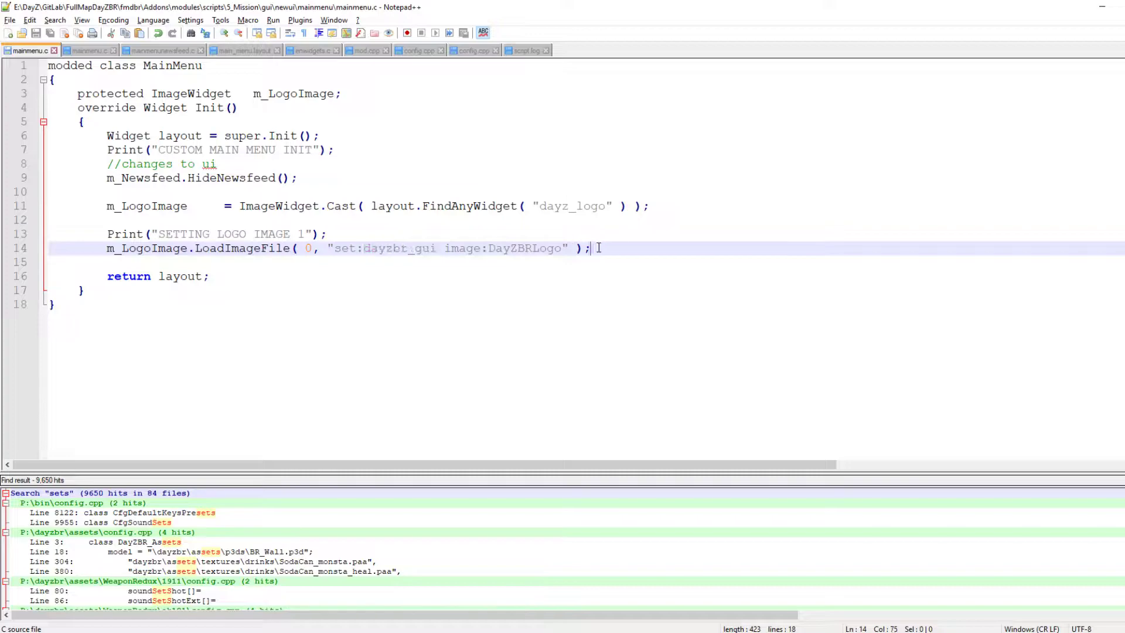
pyautogui.hotkey('shift', 'Home')
pyautogui.click(613, 243)
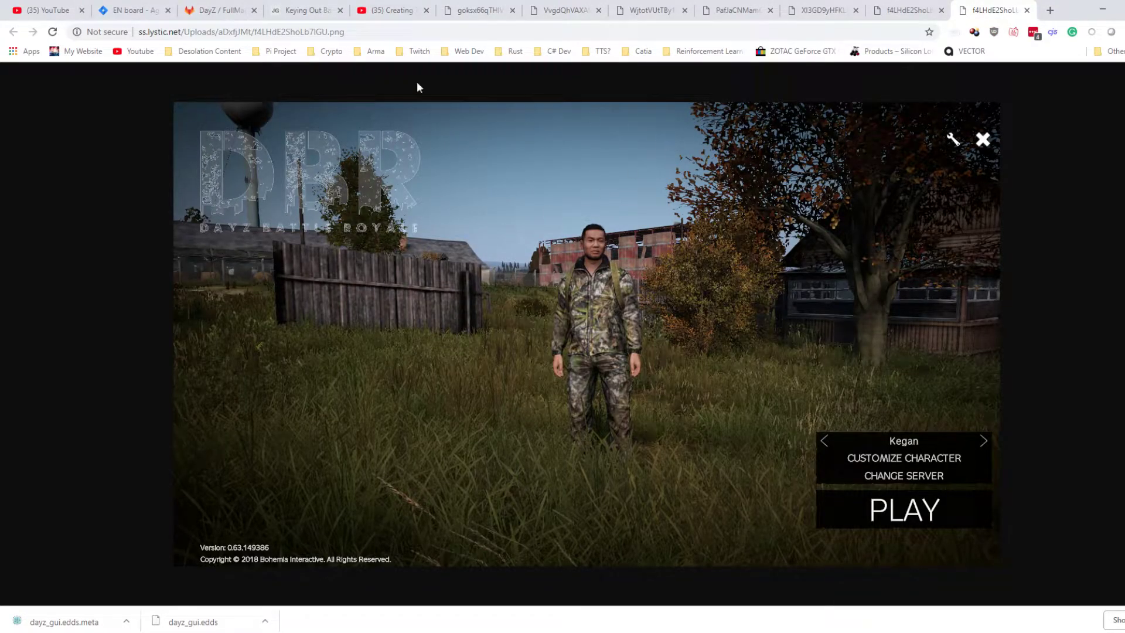
# Close the extra main menu screenshot in the browser and switch to DayZBRLogo_Transparent.psd in Photoshop.
pyautogui.click(1026, 10)
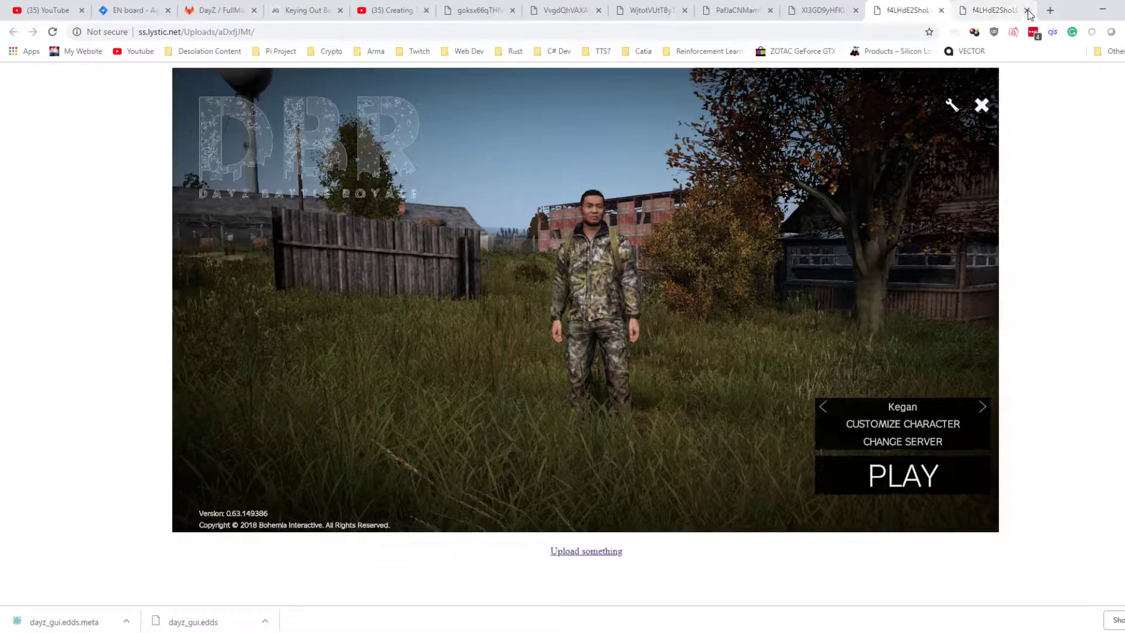
pyautogui.click(1102, 8)
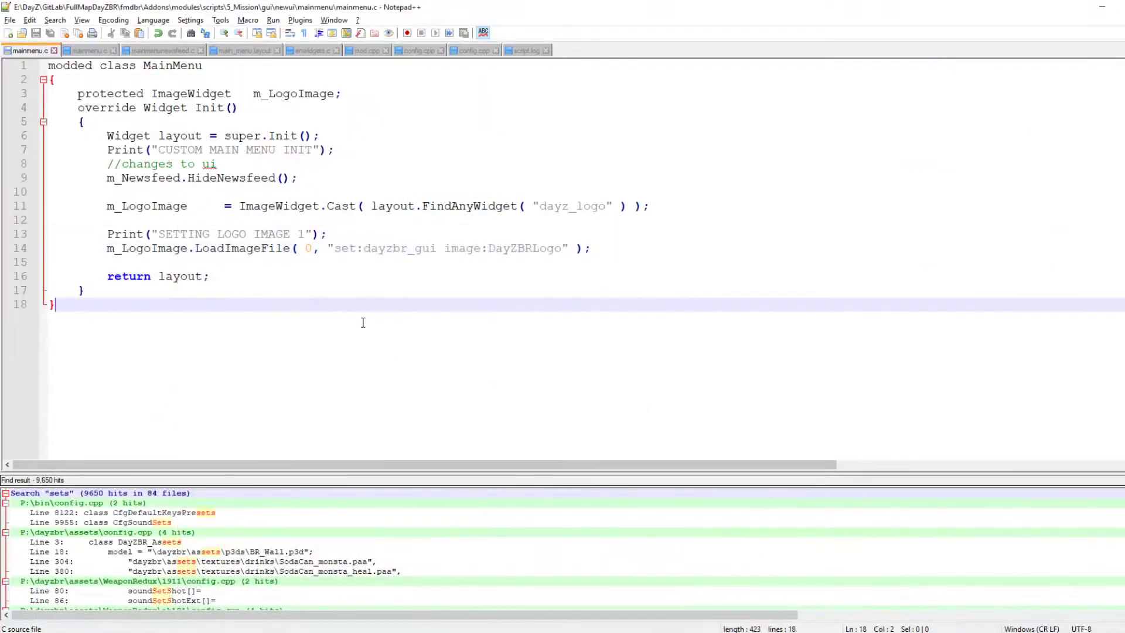
pyautogui.hotkey('alt', 'Tab')
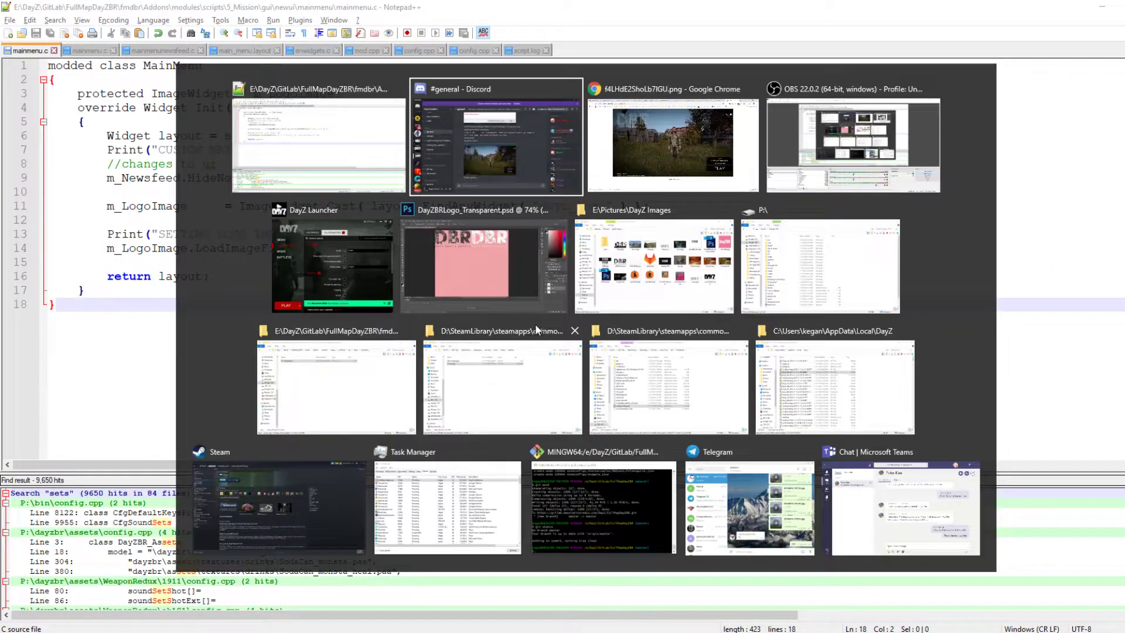
pyautogui.click(470, 231)
# Open the folder P:\fmdbr\gui\imagesets in File Explorer and compare DayZBR_Dark.tga with the logo document in Photoshop.
pyautogui.moveTo(76, 611)
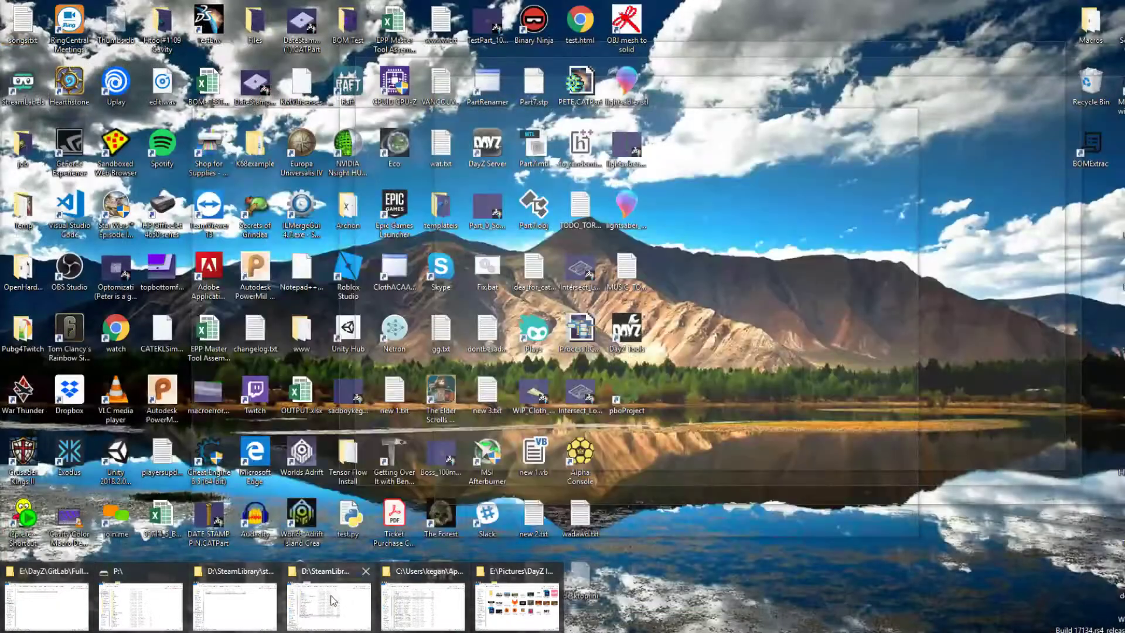
pyautogui.moveTo(174, 596)
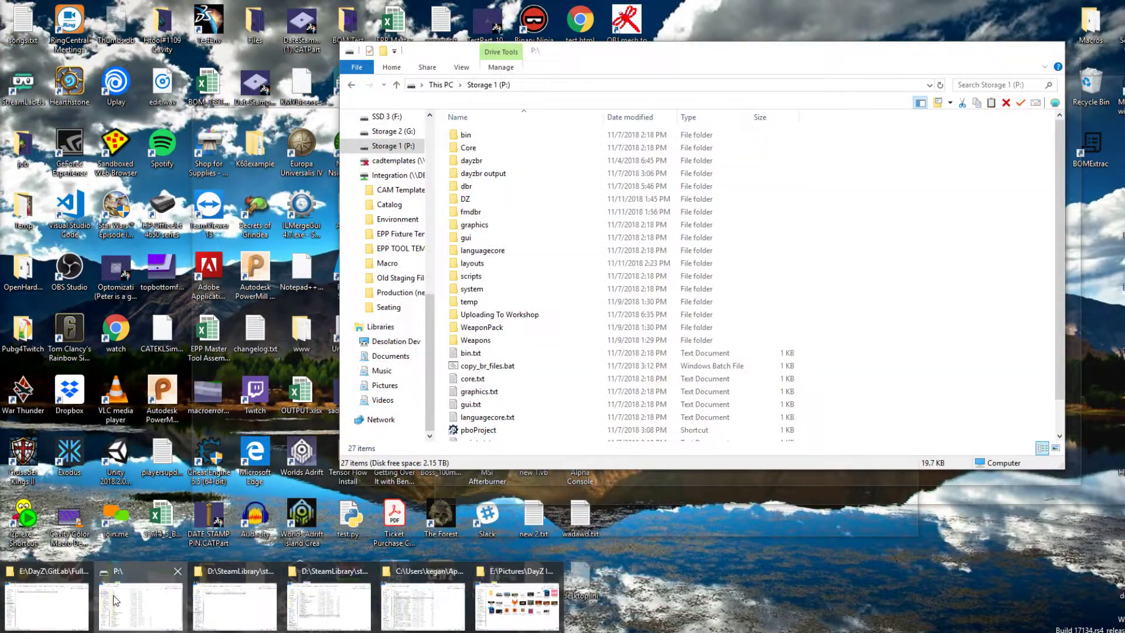
pyautogui.click(174, 596)
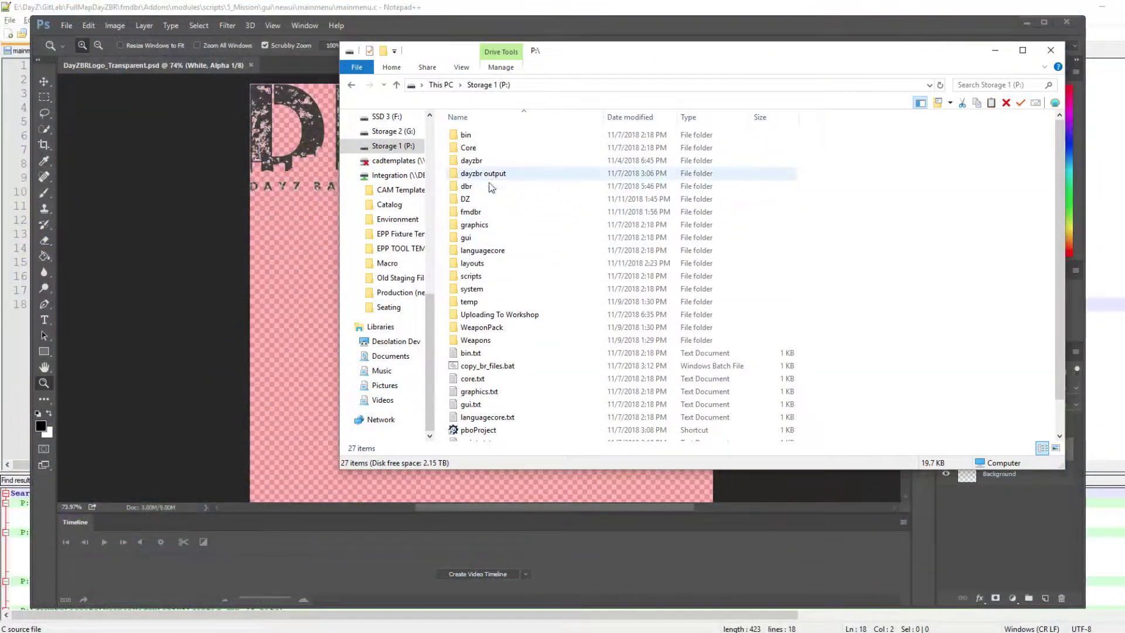
pyautogui.doubleClick(471, 212)
pyautogui.doubleClick(485, 135)
pyautogui.doubleClick(486, 135)
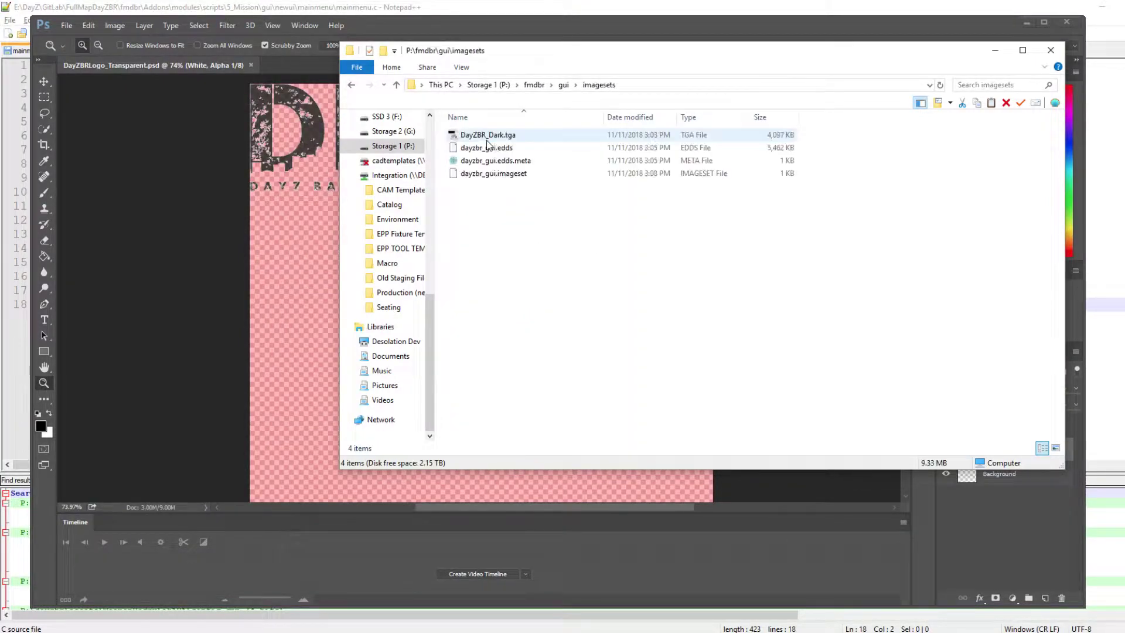
pyautogui.click(509, 138)
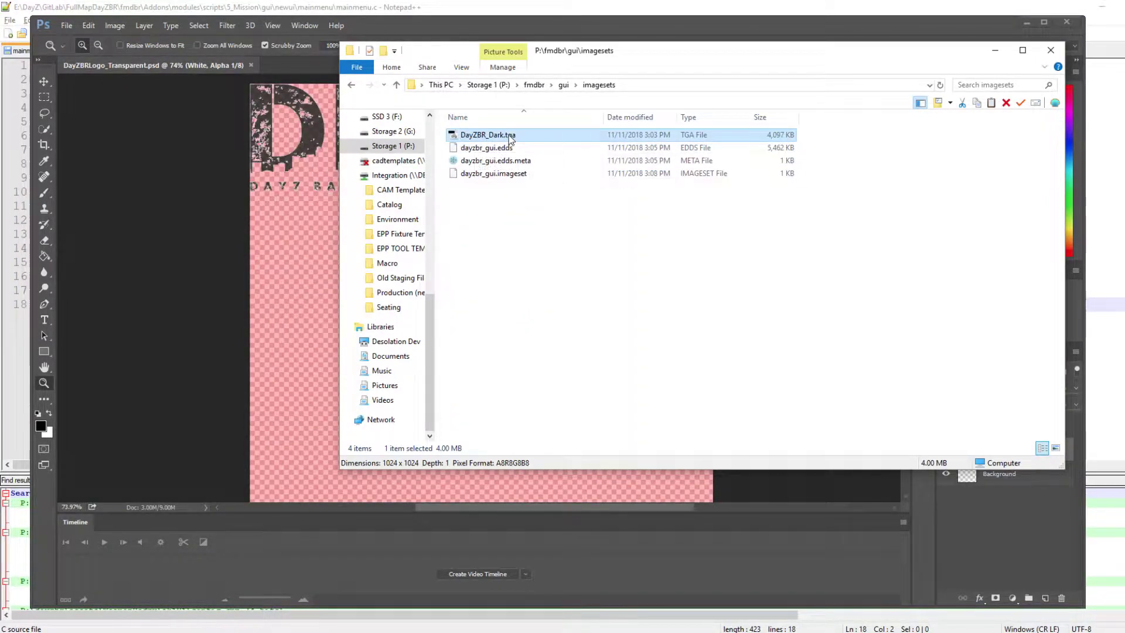
pyautogui.click(185, 253)
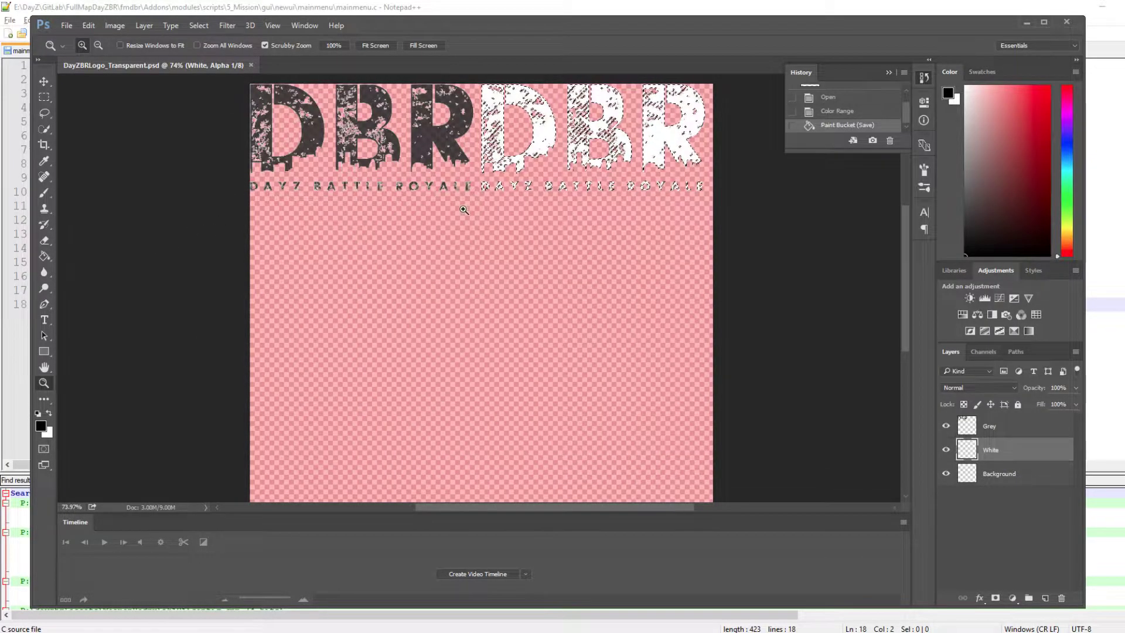
pyautogui.hotkey('alt', 'Tab')
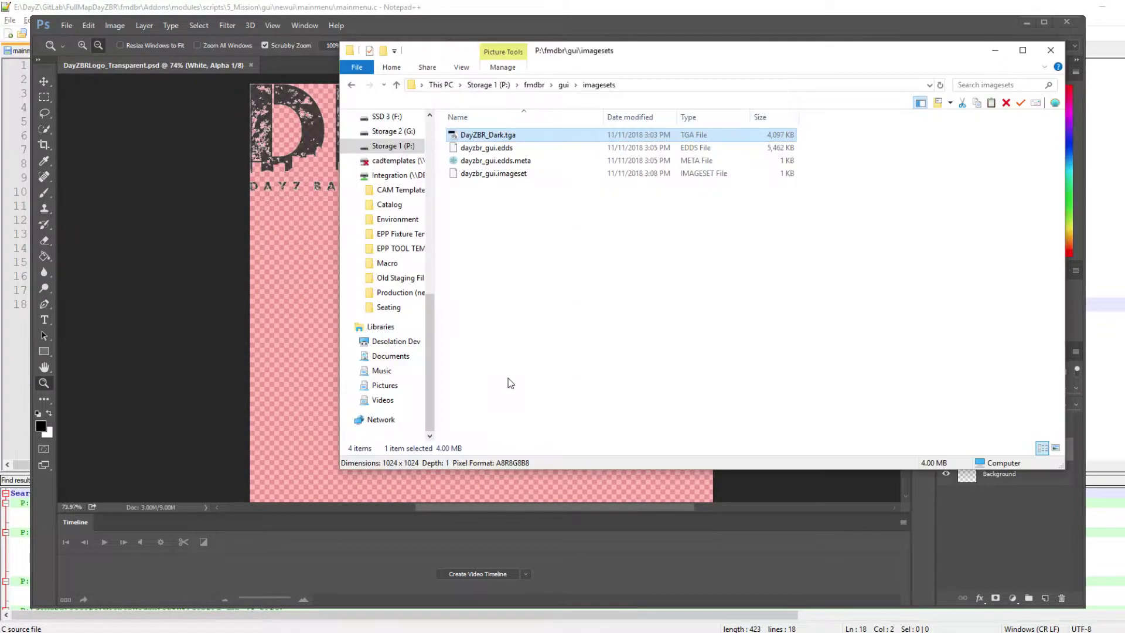
# Rename the Alpha 1 channel of the logo document in Photoshop to ALpha and toggle its visibility off and on.
pyautogui.hotkey('alt', 'Tab')
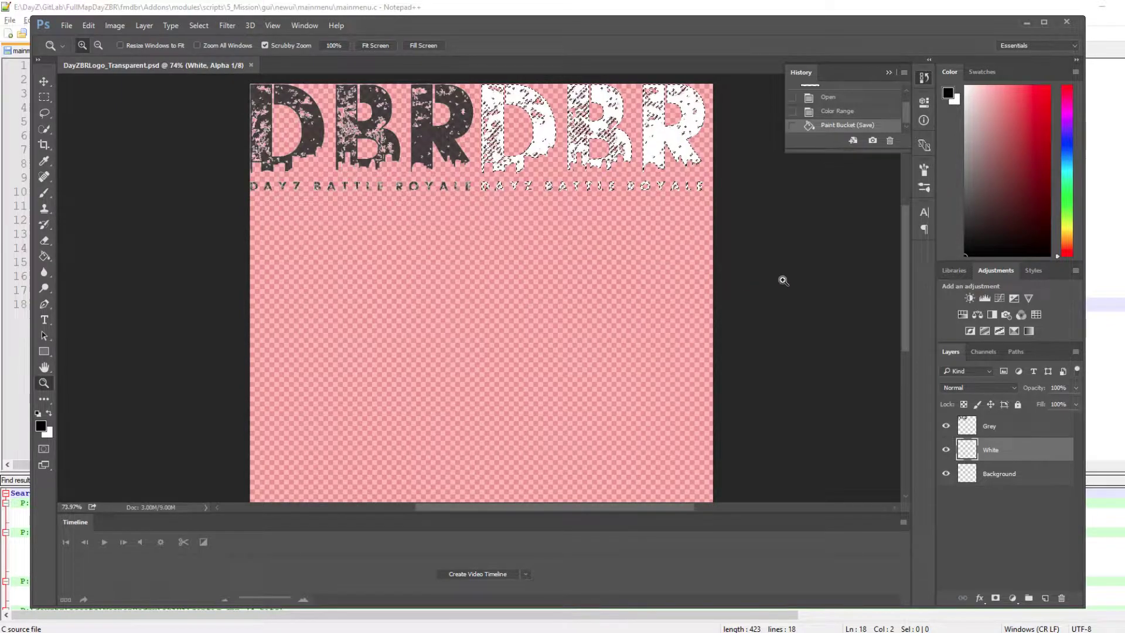
pyautogui.click(984, 352)
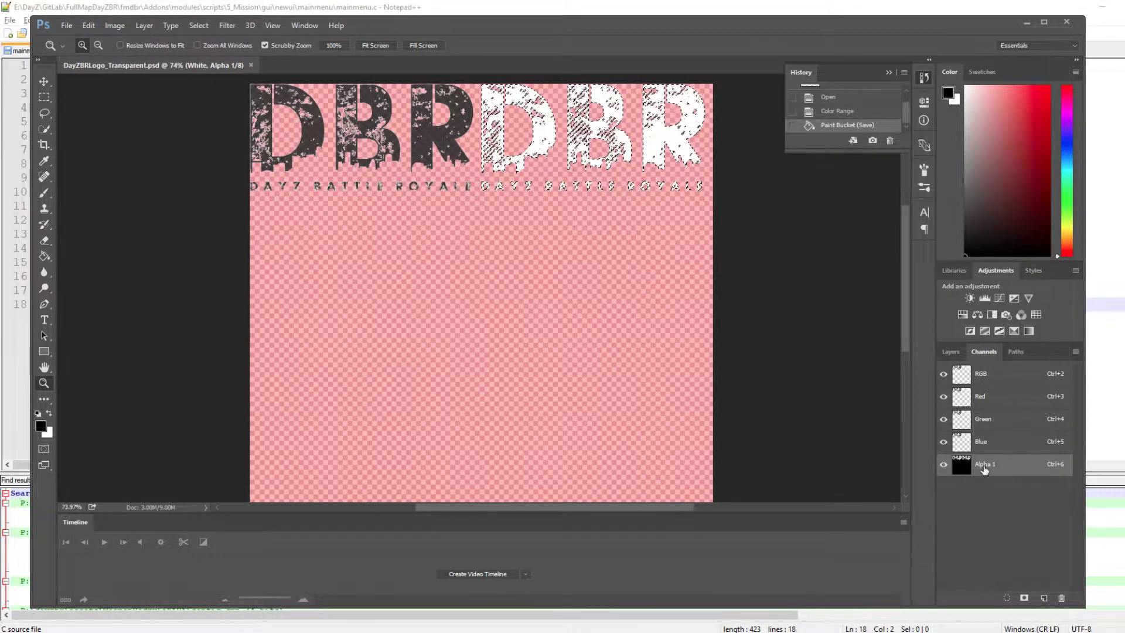
pyautogui.doubleClick(985, 466)
pyautogui.write('ALpha')
pyautogui.press('Return')
pyautogui.click(943, 465)
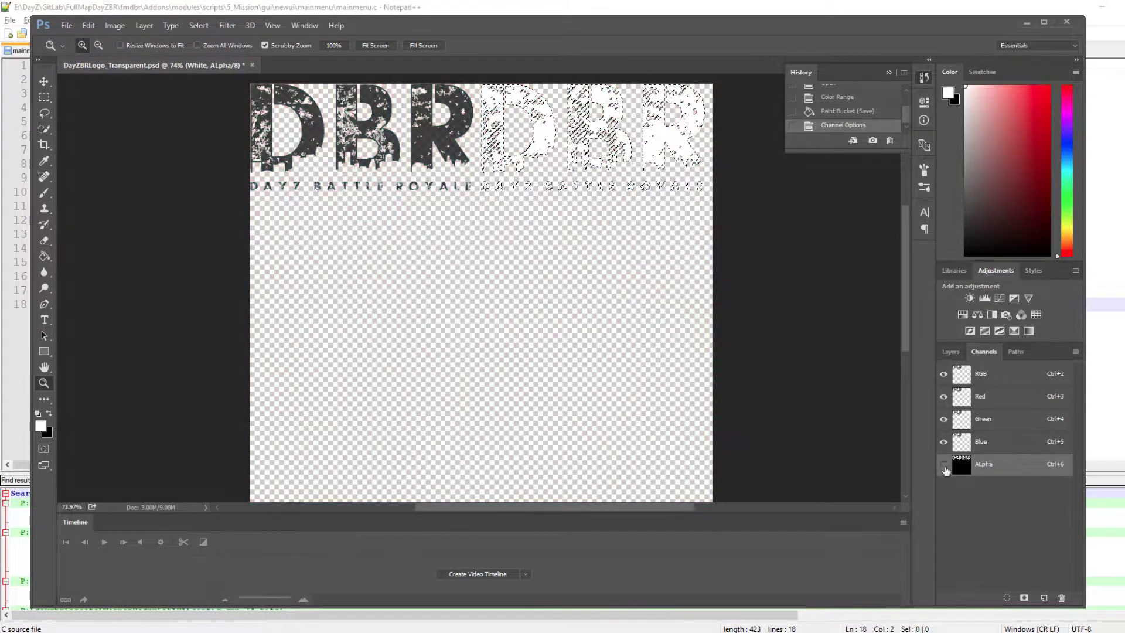
pyautogui.click(943, 465)
pyautogui.press('x')
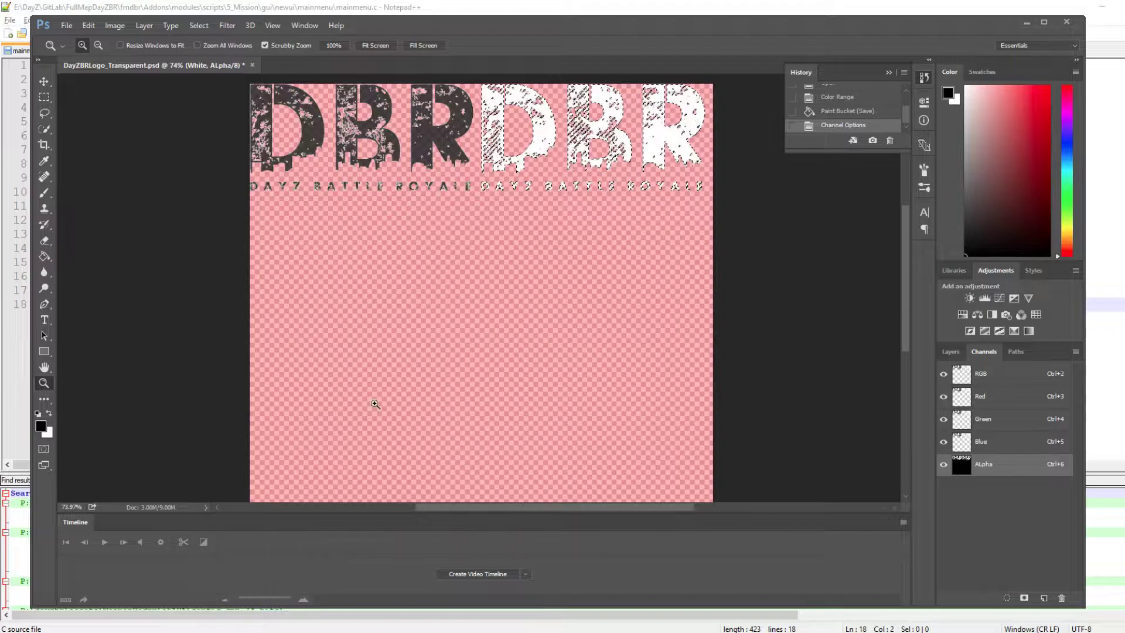
# Save a copy of the logo as a Targa file named DayZBR_GUI with alpha channels included at 32 bits/pixel.
pyautogui.click(67, 25)
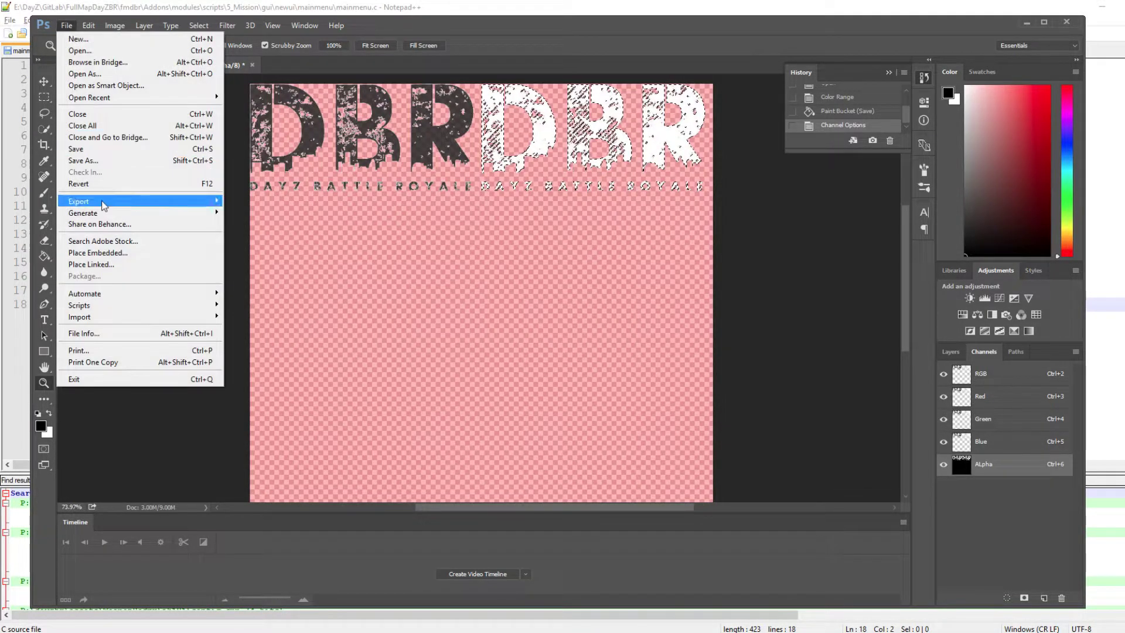
pyautogui.click(97, 162)
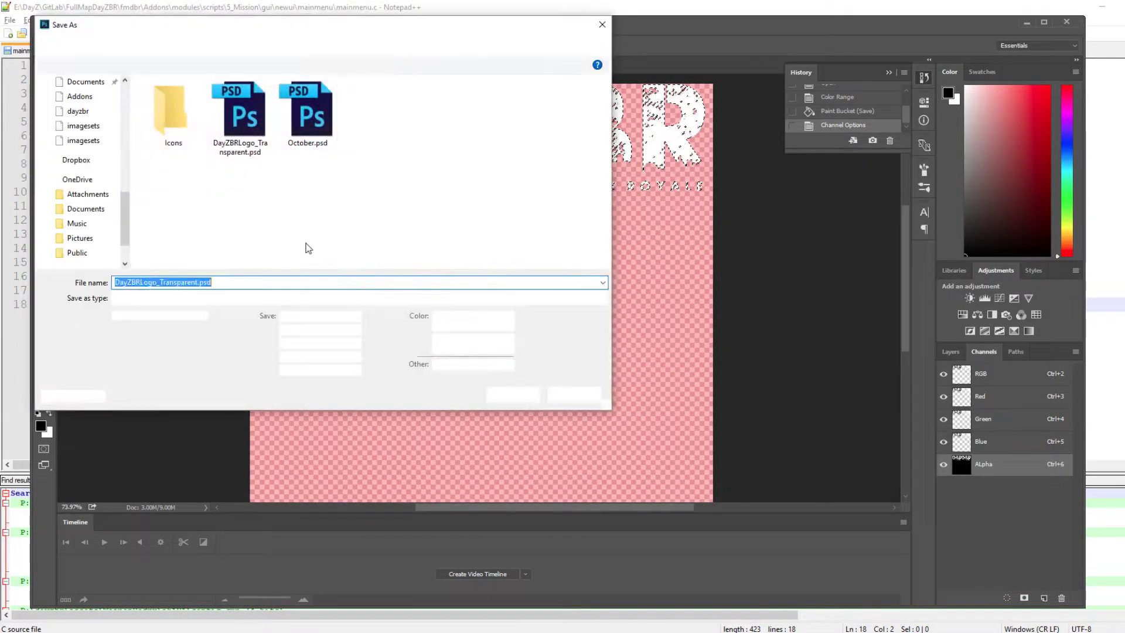
pyautogui.click(246, 298)
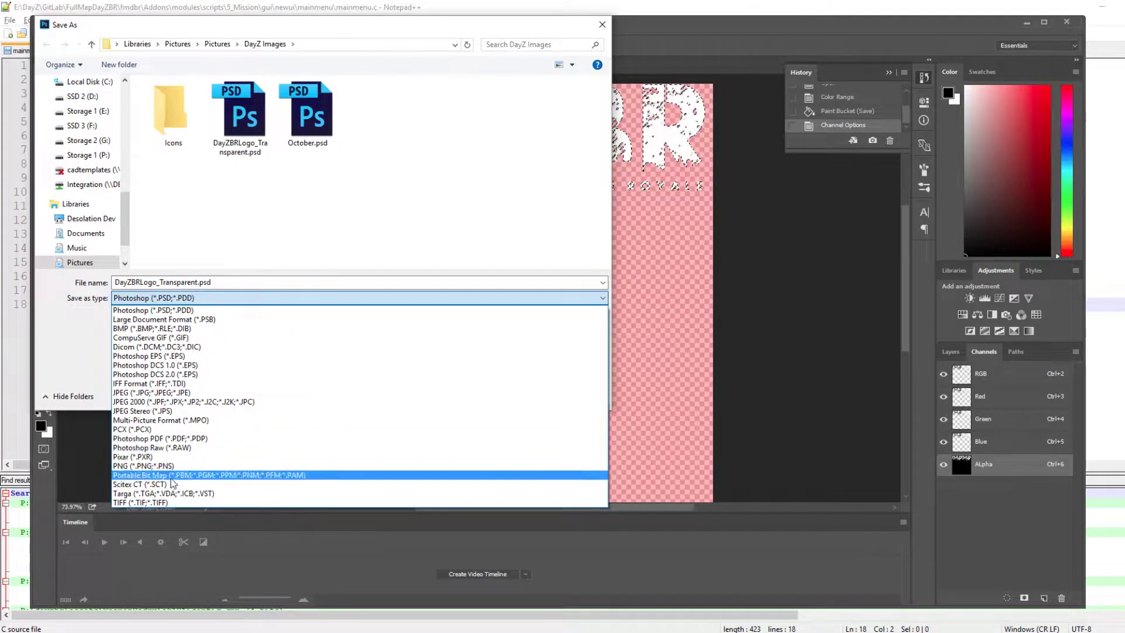
pyautogui.click(173, 493)
pyautogui.click(238, 282)
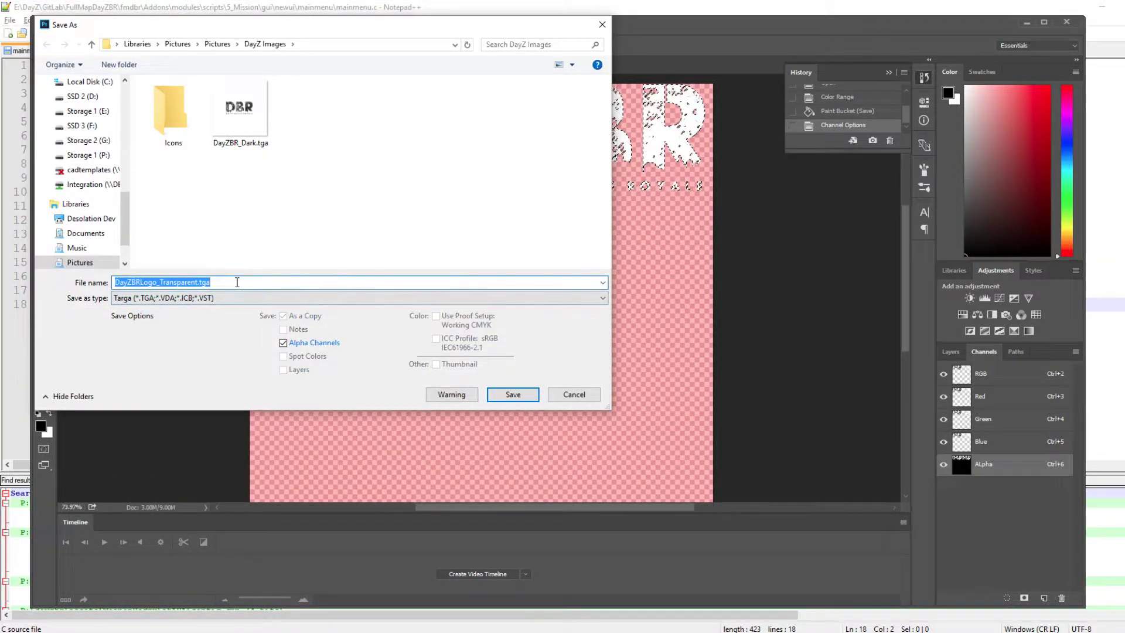
pyautogui.write('DayZBR_')
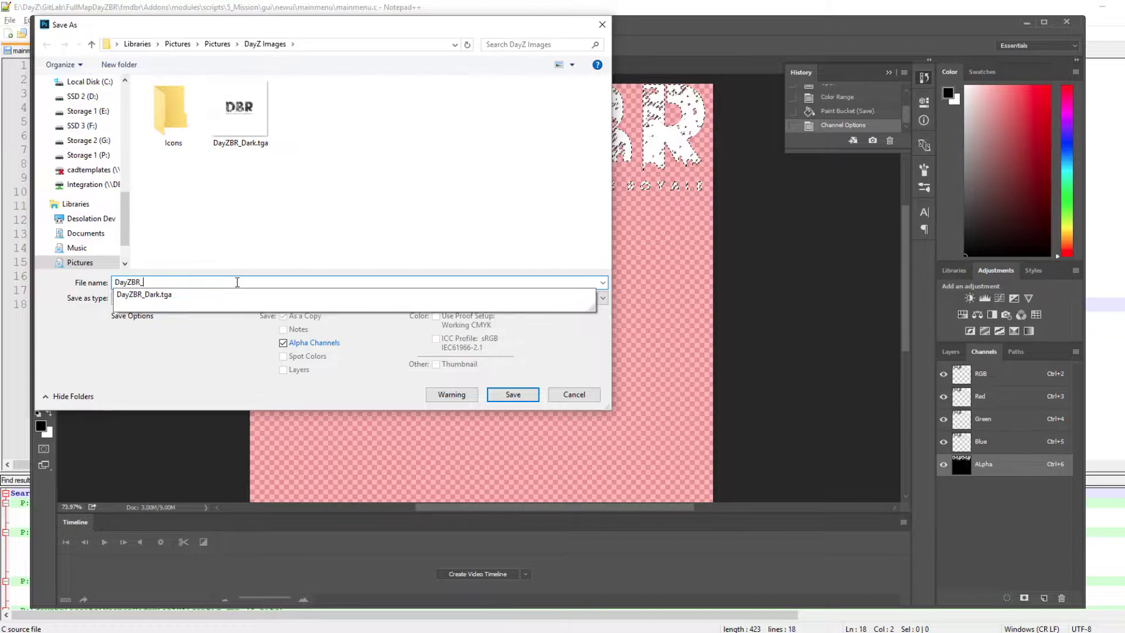
pyautogui.write('GUI')
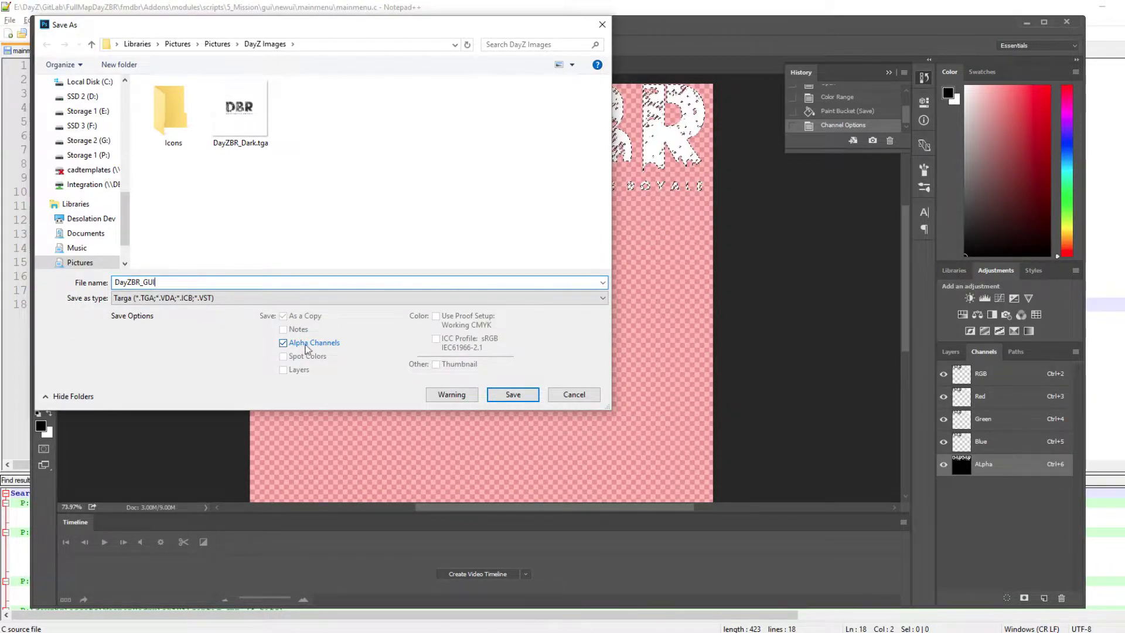
pyautogui.click(508, 396)
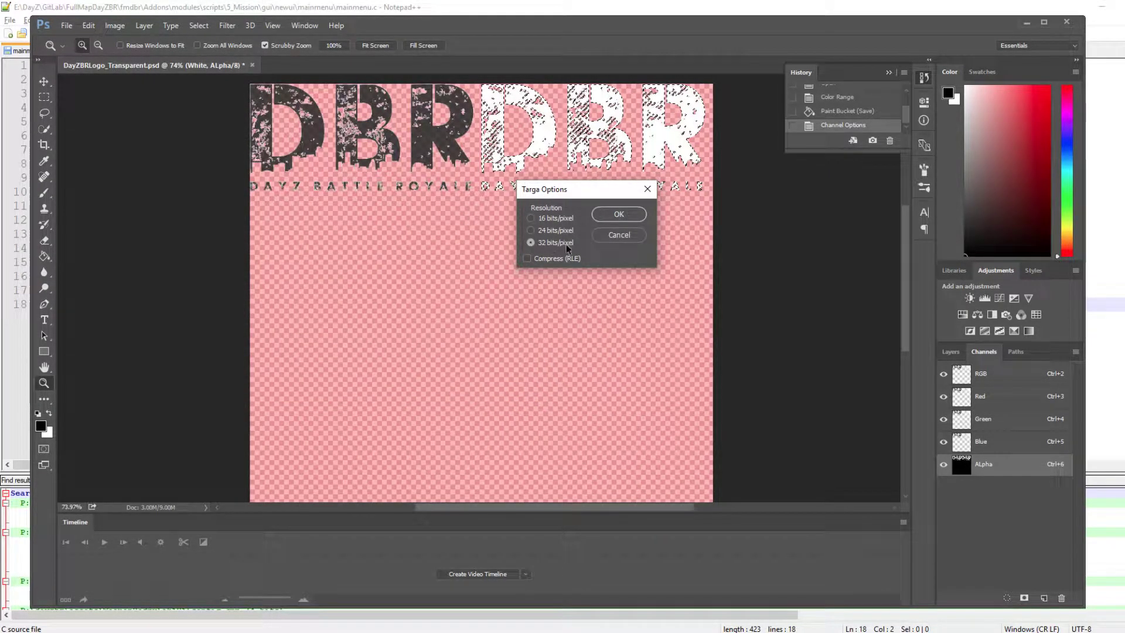
pyautogui.press('Return')
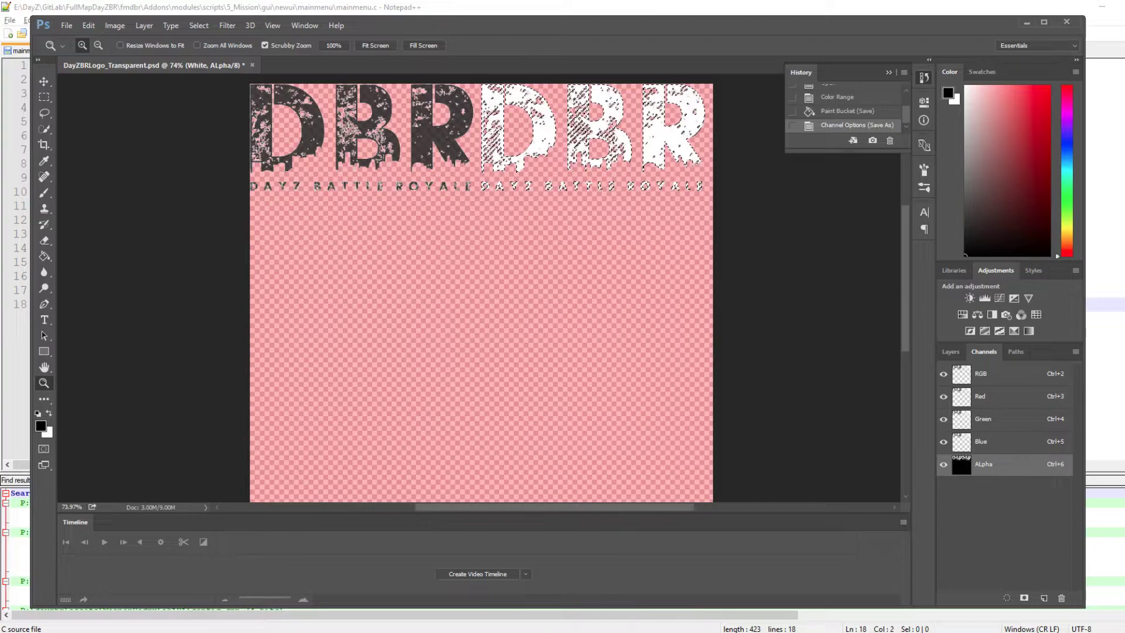
# Close the logo PSD and open the exported DayZBR_GUI.tga from the DayZ Images folder in Photoshop.
pyautogui.moveTo(106, 630)
pyautogui.click(519, 598)
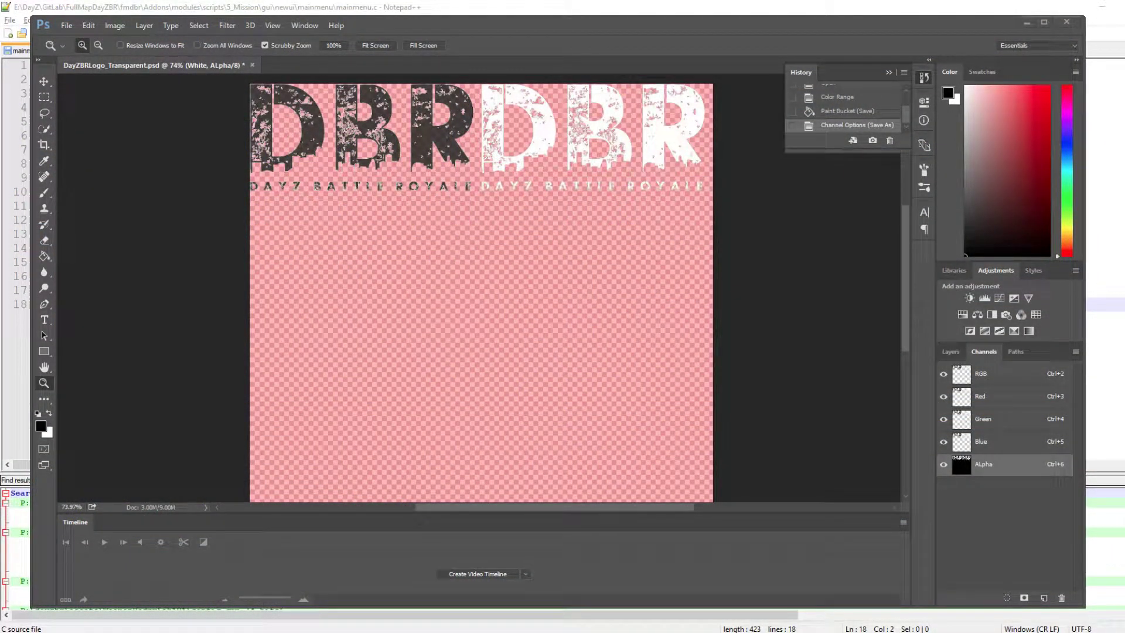
pyautogui.click(252, 65)
pyautogui.moveTo(1, 287); pyautogui.dragTo(126, 283)
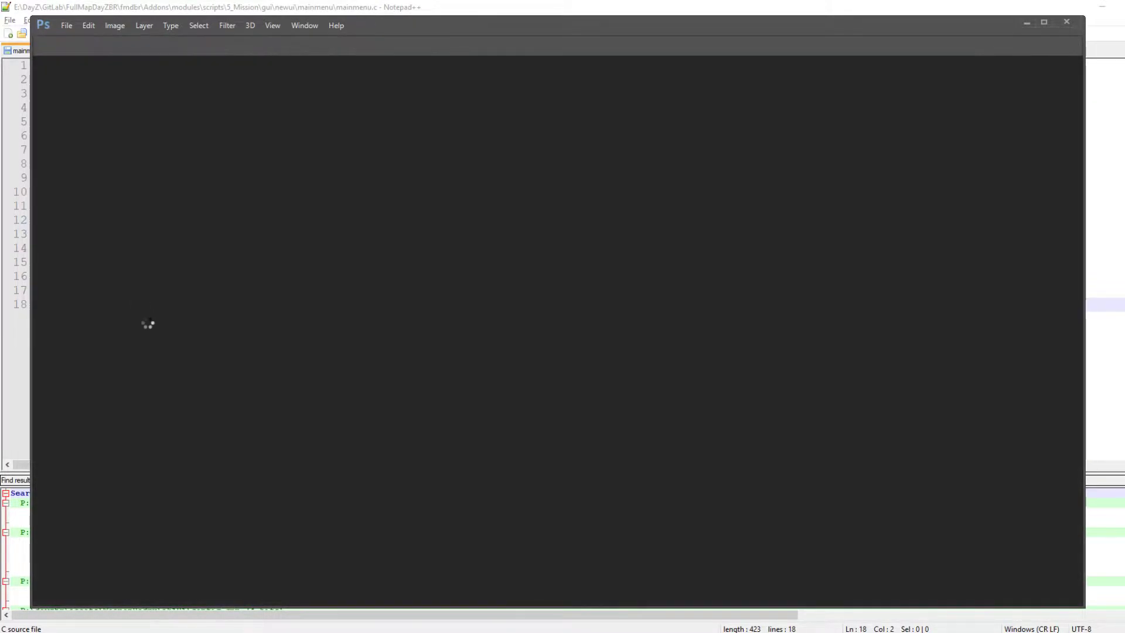
# Inspect the exported DayZBR_GUI.tga up close, comparing it with the Alpha 1 channel hidden and shown.
pyautogui.moveTo(423, 128); pyautogui.dragTo(487, 146)
pyautogui.moveTo(443, 96); pyautogui.dragTo(549, 247)
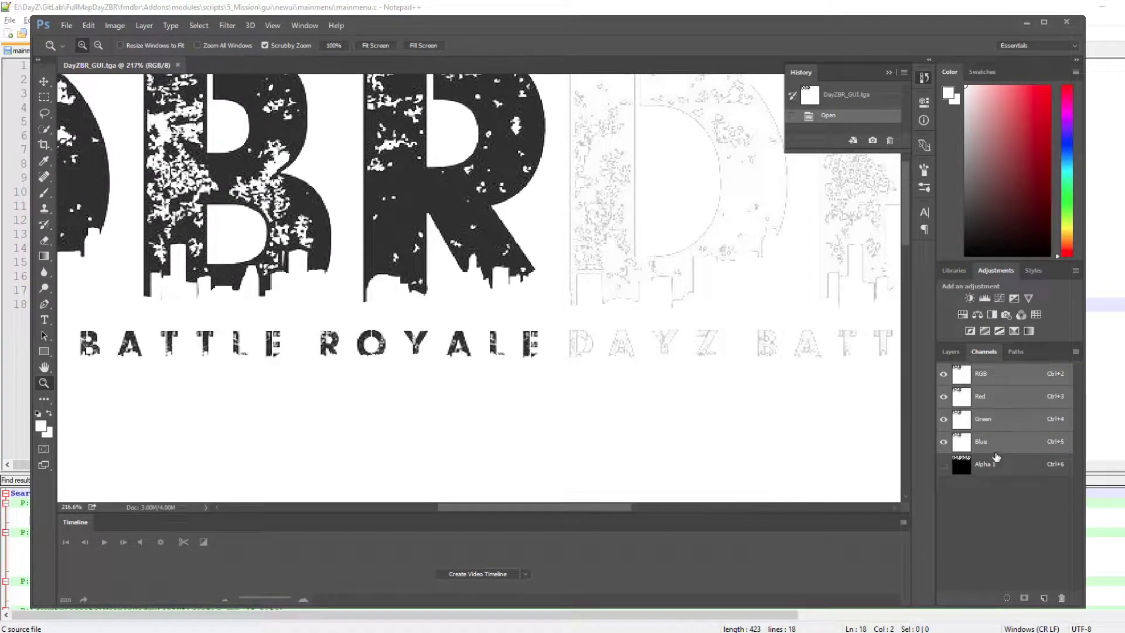
pyautogui.click(943, 465)
pyautogui.click(943, 464)
pyautogui.click(943, 468)
pyautogui.moveTo(655, 279); pyautogui.dragTo(573, 293)
pyautogui.moveTo(866, 260); pyautogui.dragTo(913, 268)
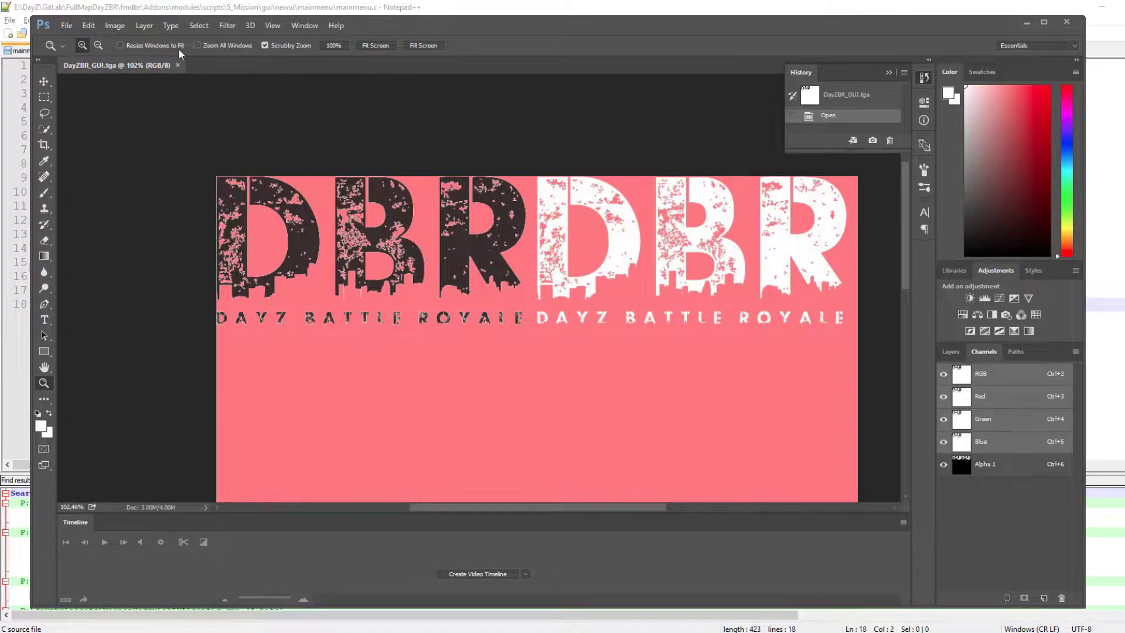
# Close DayZBR_GUI.tga and exit Photoshop.
pyautogui.click(177, 65)
pyautogui.click(1061, 22)
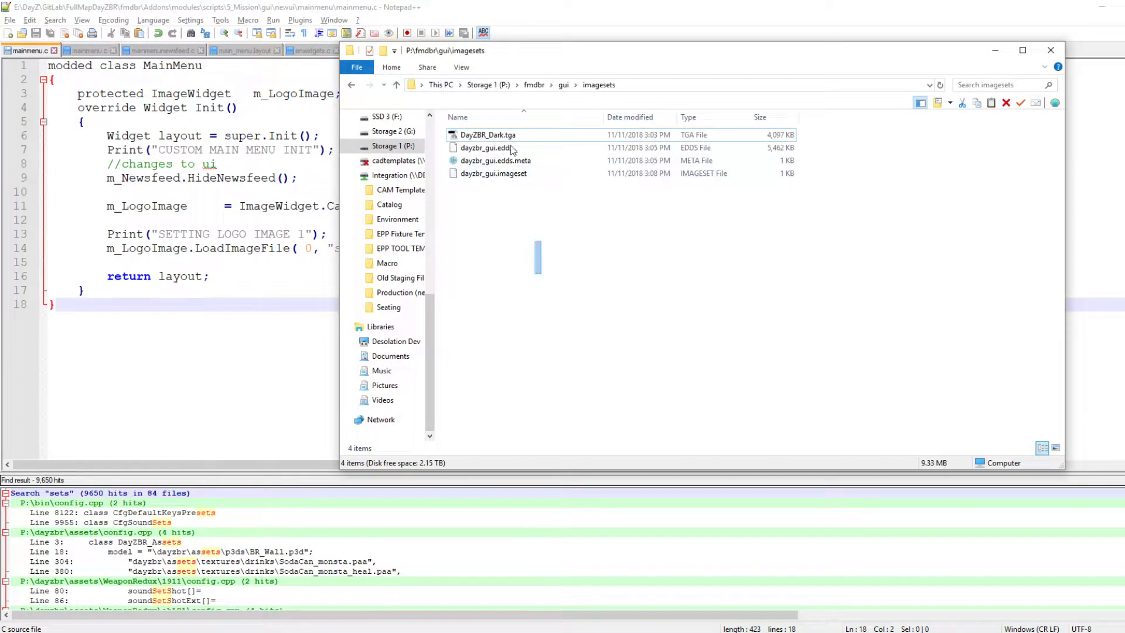
pyautogui.moveTo(526, 209); pyautogui.dragTo(562, 135)
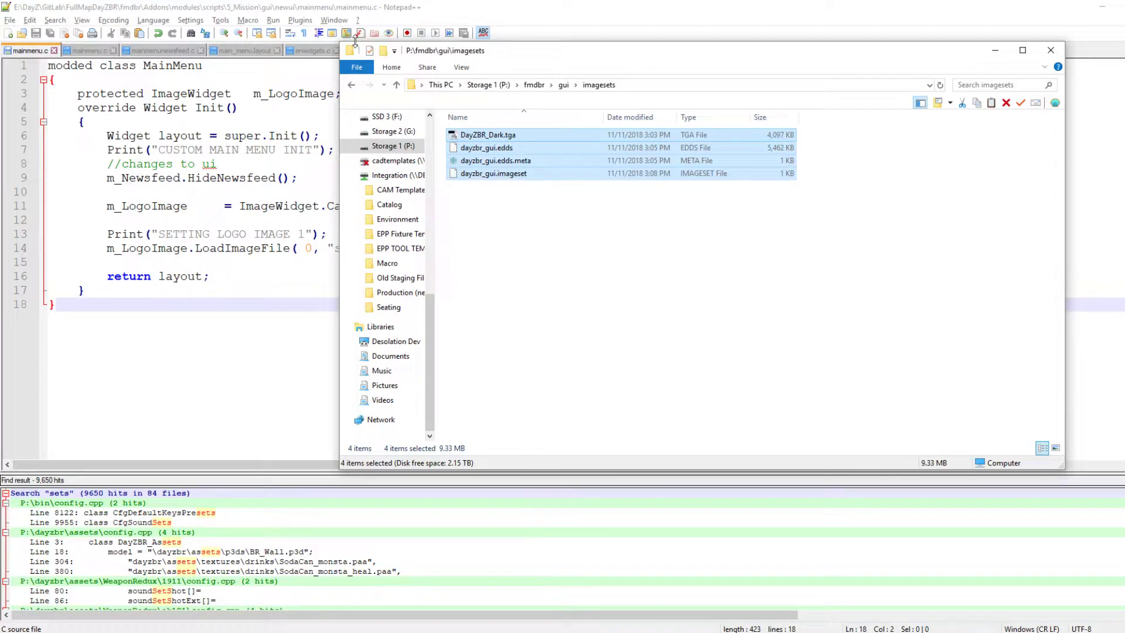
pyautogui.click(569, 190)
pyautogui.moveTo(560, 243); pyautogui.dragTo(529, 132)
pyautogui.click(545, 257)
pyautogui.moveTo(511, 246); pyautogui.dragTo(519, 136)
# Disable DayZBR_Dark.tga in the mod's imagesets folder by renaming it to DayZBR_Dark.tga.disable.
pyautogui.click(521, 136)
pyautogui.click(519, 134)
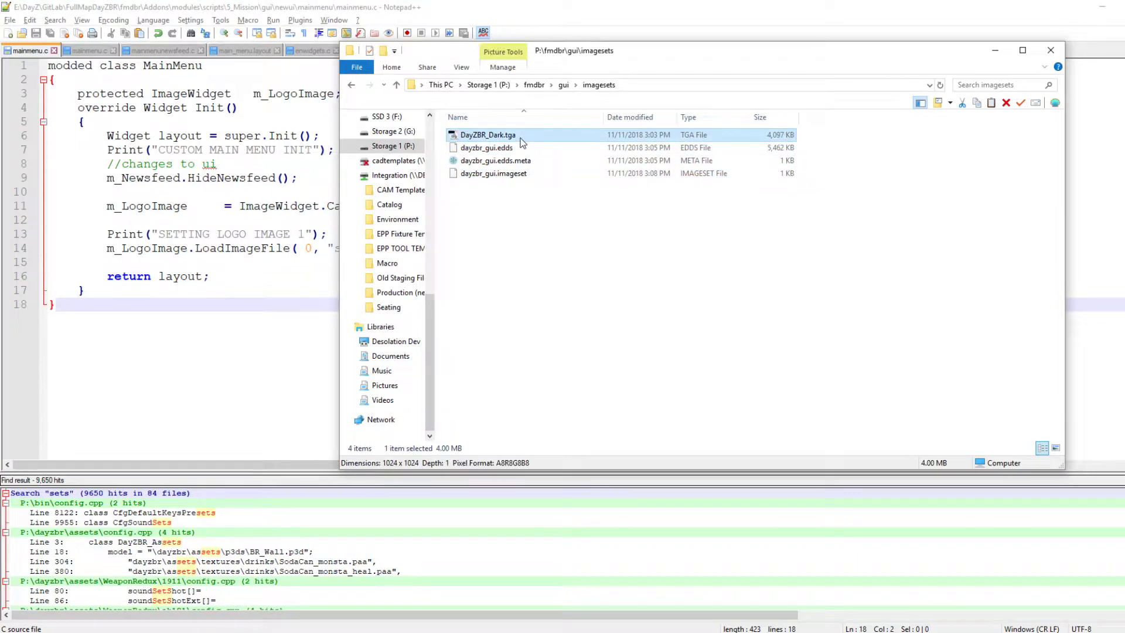
pyautogui.click(519, 134)
pyautogui.write('.disable')
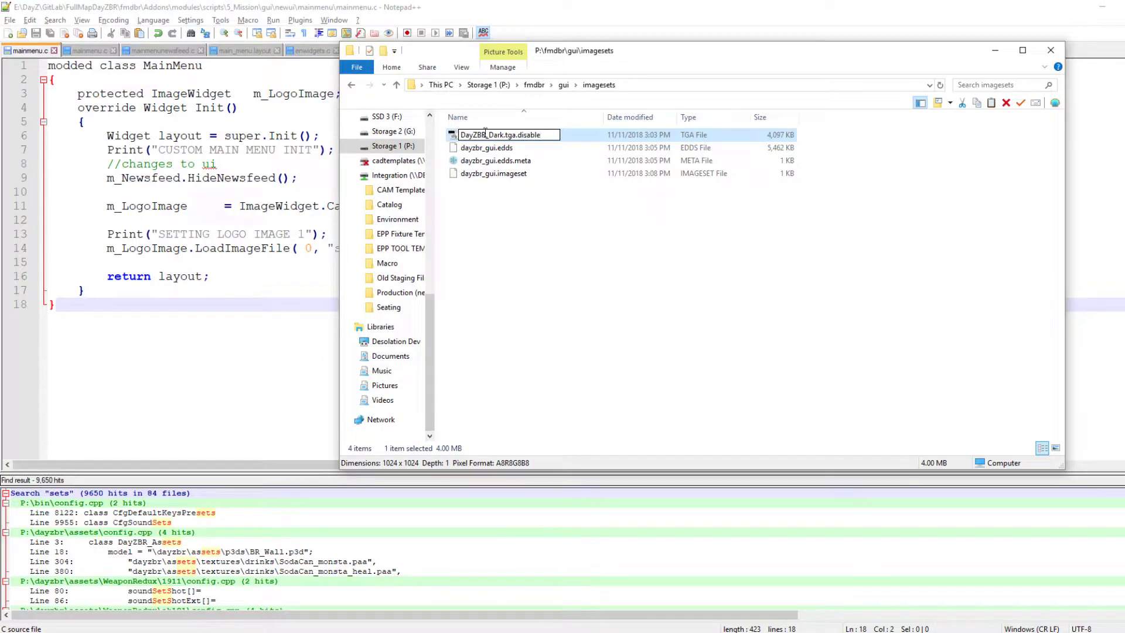
pyautogui.doubleClick(518, 134)
pyautogui.click(516, 148)
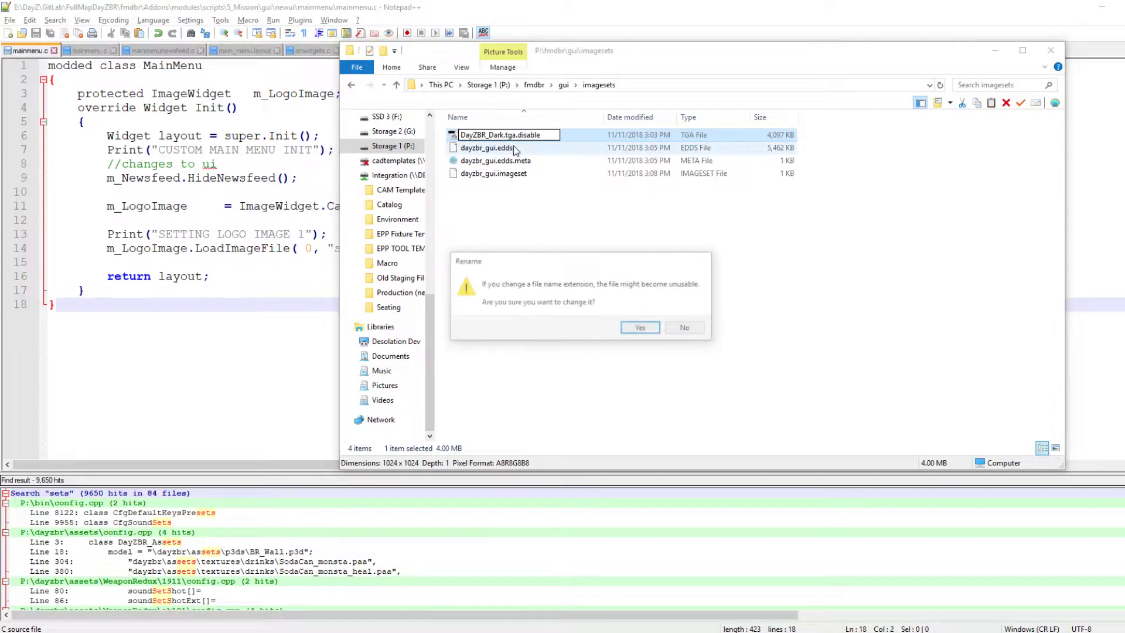
pyautogui.click(644, 328)
# Append .disable to the file names of dayzbr_gui.edds and dayzbr_gui.edds.meta, accepting the extension changes.
pyautogui.click(521, 150)
pyautogui.press('End')
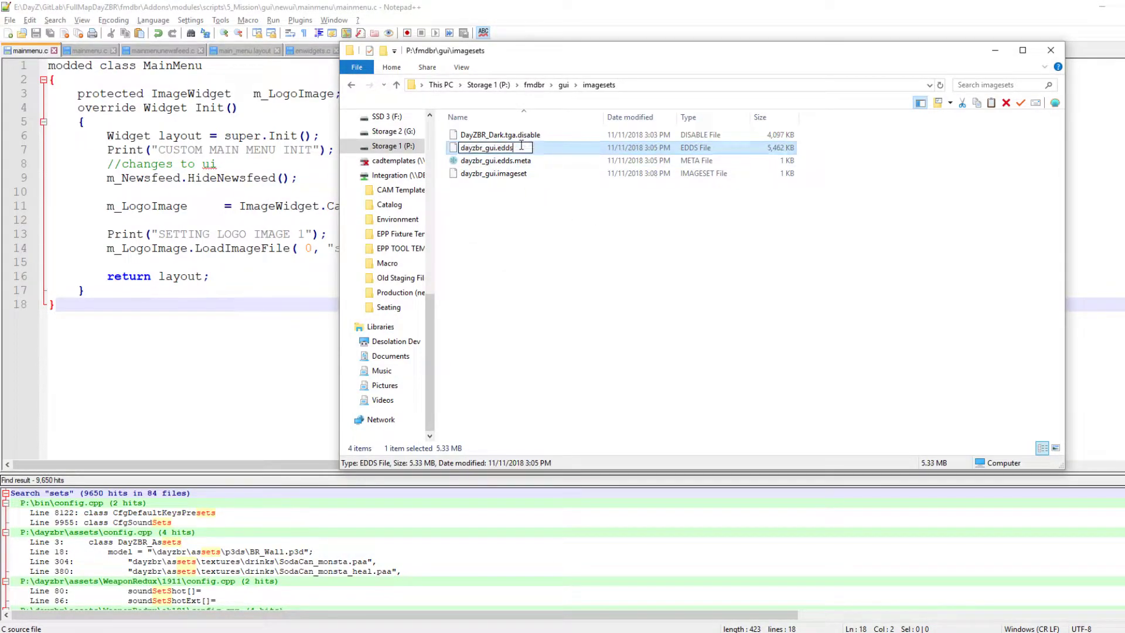
pyautogui.write('.disable')
pyautogui.click(535, 161)
pyautogui.press('Return')
pyautogui.click(535, 161)
pyautogui.press('End')
pyautogui.write('.disable')
pyautogui.press('Return')
pyautogui.click(642, 327)
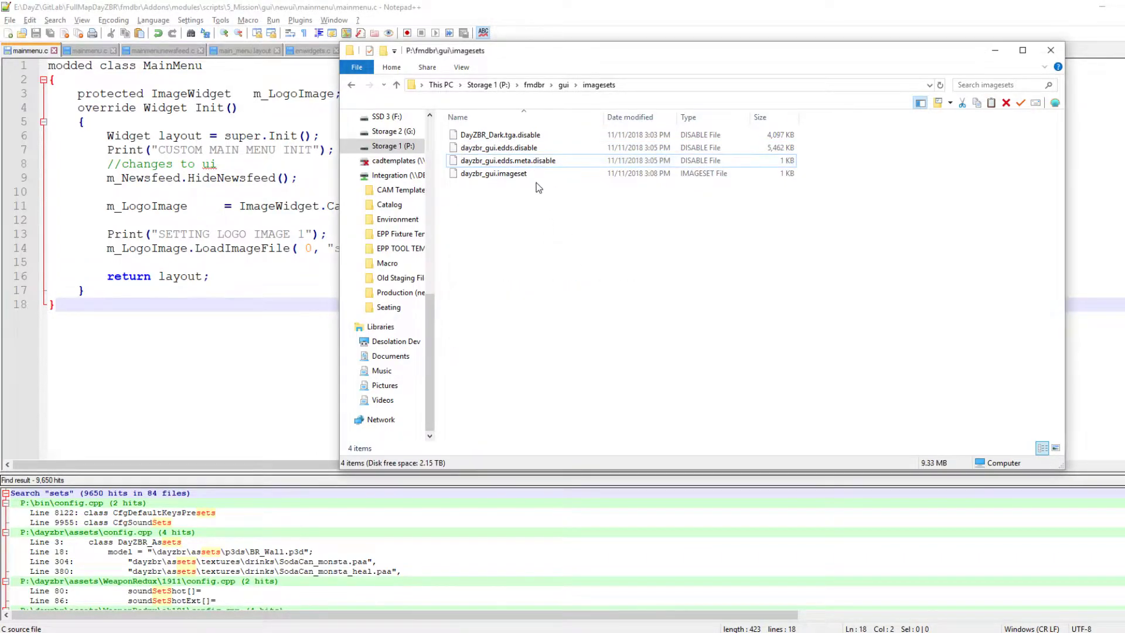
# Rename dayzbr_gui.imageset to dayzbr_gui.imageset.disable, accepting the extension change.
pyautogui.click(529, 172)
pyautogui.click(529, 172)
pyautogui.press('End')
pyautogui.write('.disable')
pyautogui.press('Return')
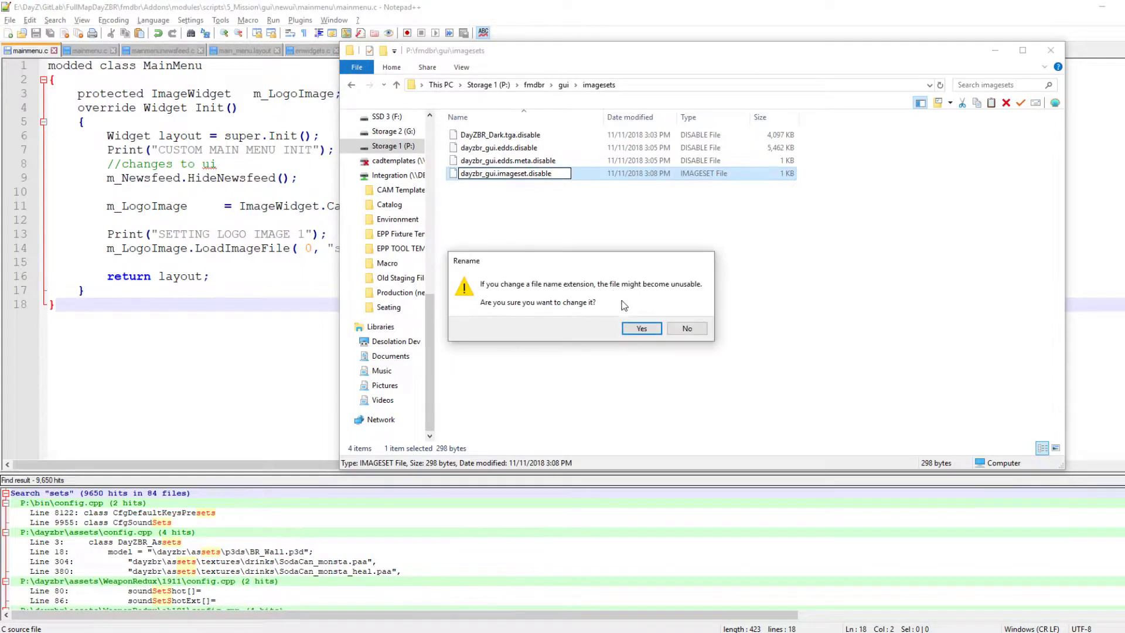
pyautogui.press('Return')
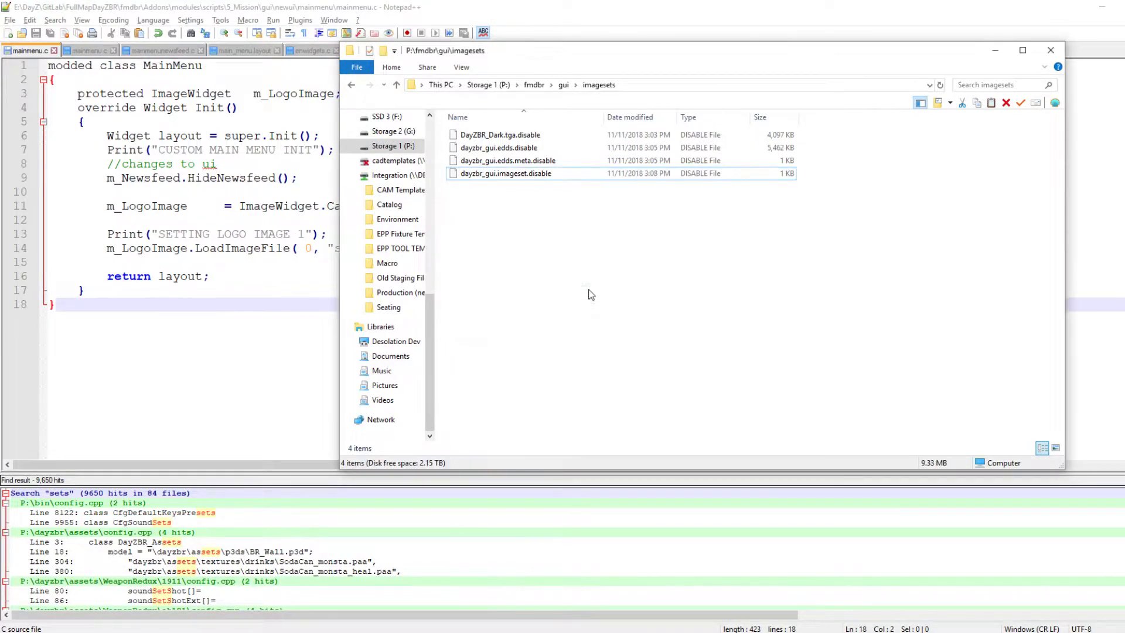
# Go to P:\gui\imagesets and duplicate dayz_gui.edds, dayz_gui.edds.meta and dayz_gui.imageset within that folder.
pyautogui.click(523, 86)
pyautogui.click(501, 85)
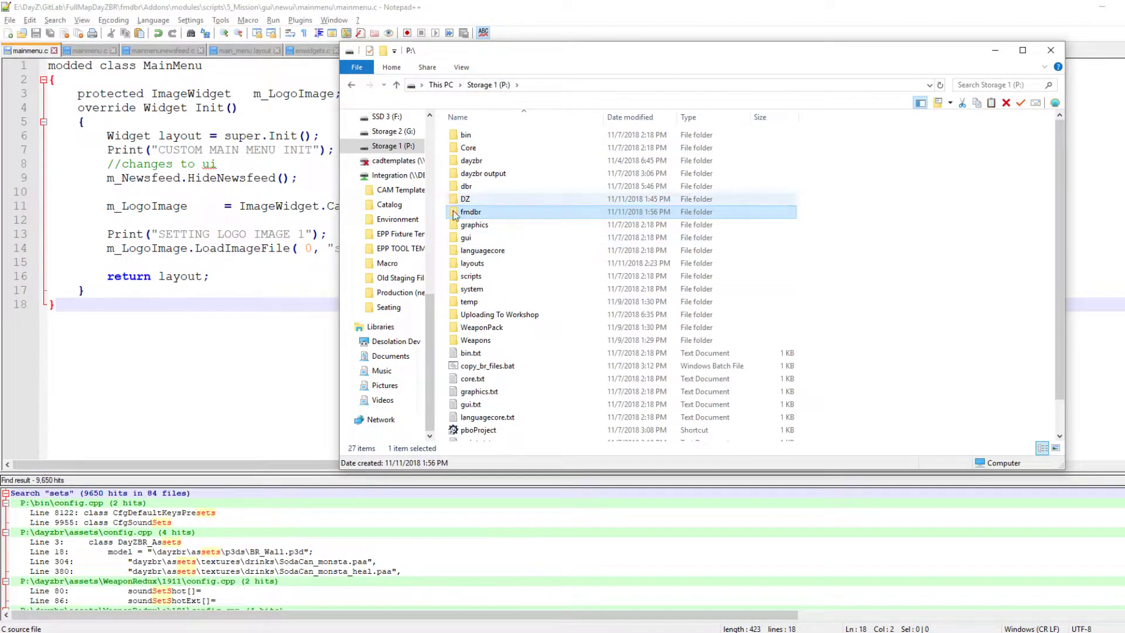
pyautogui.doubleClick(497, 237)
pyautogui.doubleClick(476, 148)
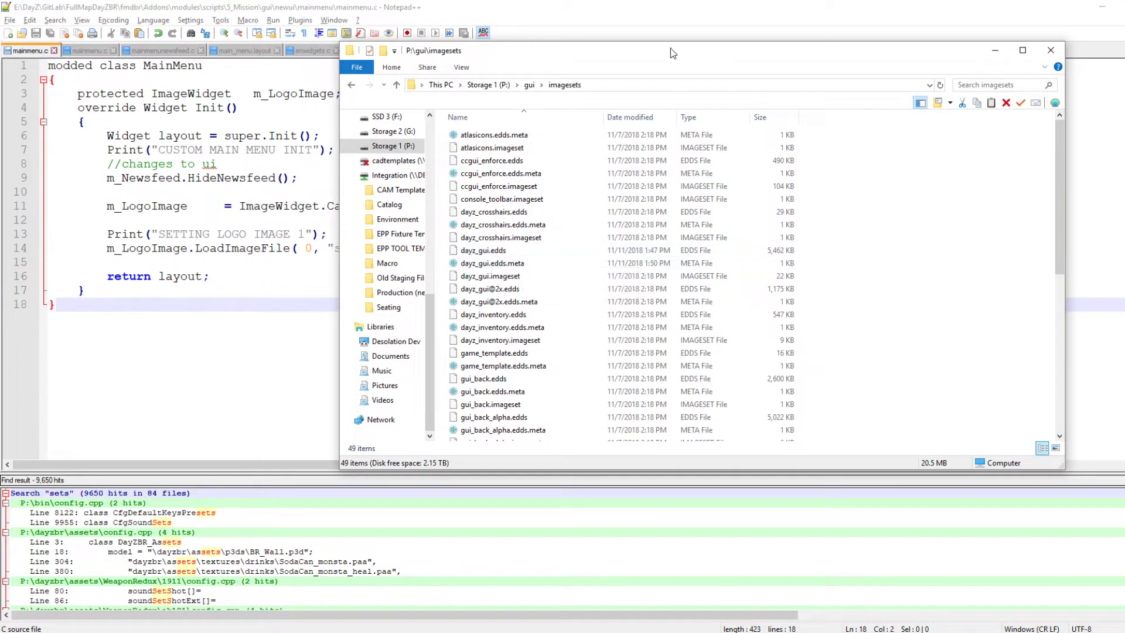
pyautogui.scroll(-2, 557, 238)
pyautogui.scroll(2, 557, 246)
pyautogui.click(505, 251)
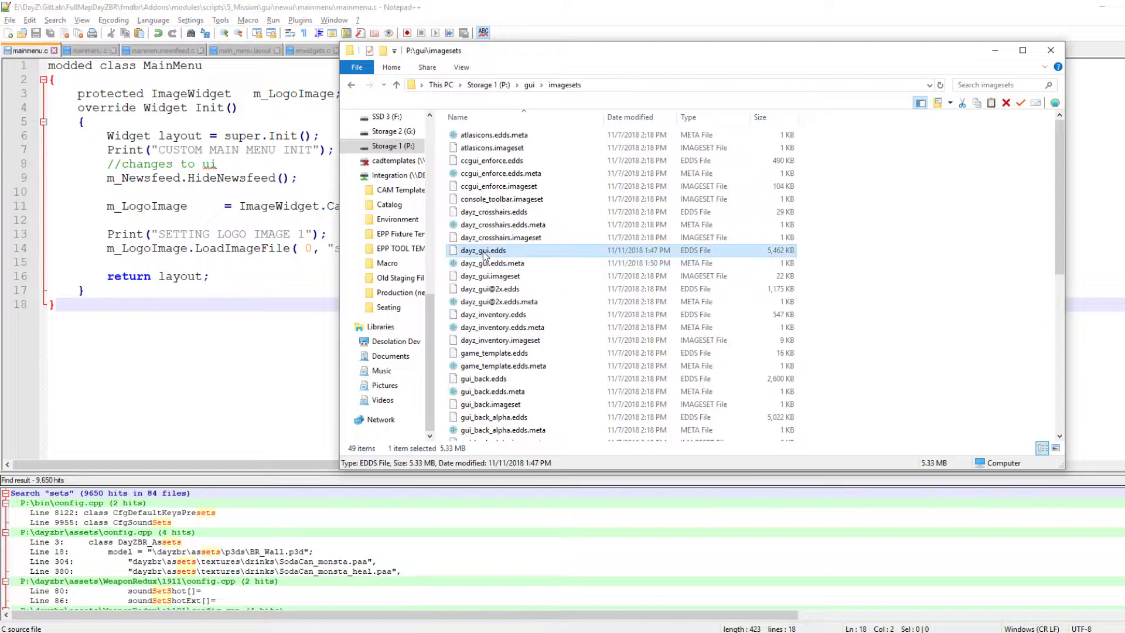
pyautogui.keyDown('ctrl'); pyautogui.click(509, 265); pyautogui.keyUp('ctrl')
pyautogui.keyDown('ctrl'); pyautogui.click(508, 277); pyautogui.keyUp('ctrl')
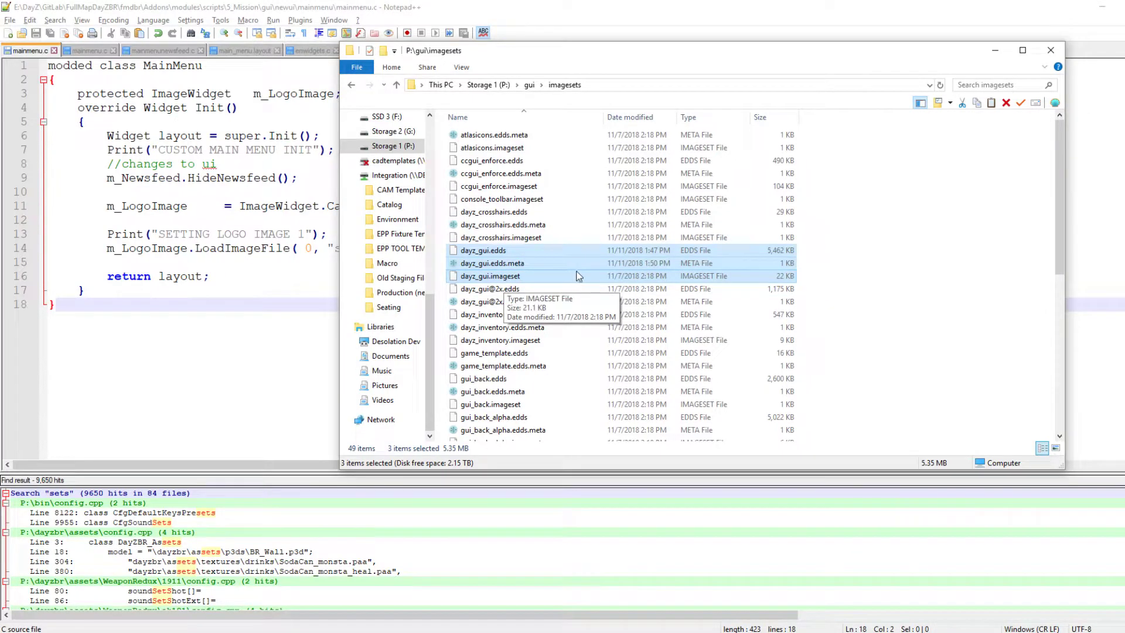
pyautogui.hotkey('ctrl', 'c')
pyautogui.hotkey('ctrl', 'v')
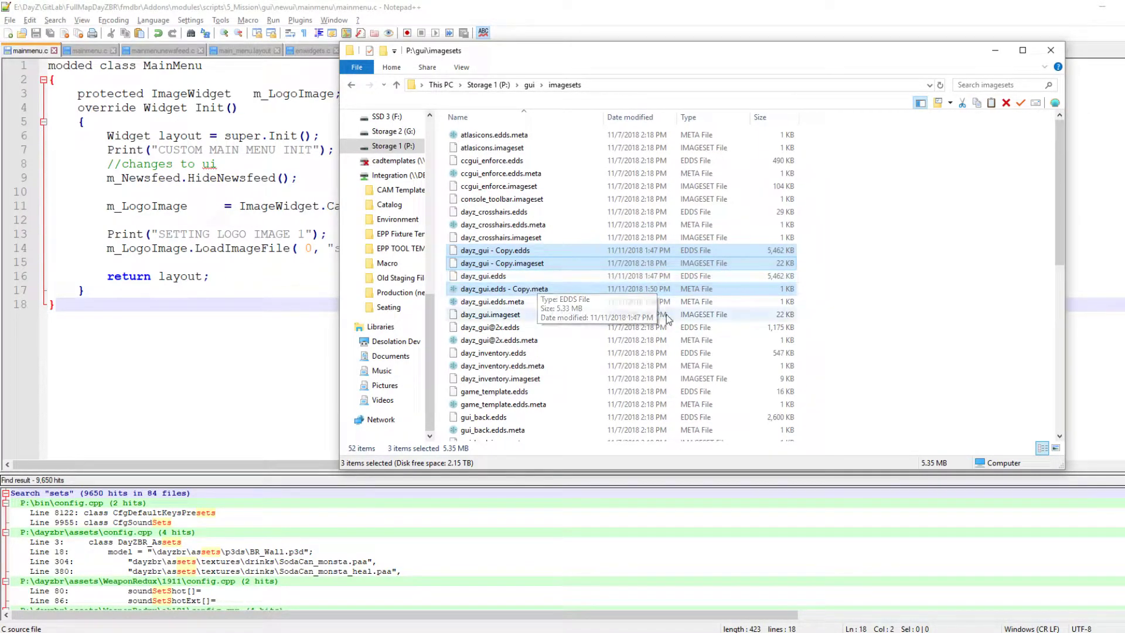
# Rename the copied texture dayz_gui - Copy.edds to dayzbr_gui.edds.
pyautogui.click(476, 250)
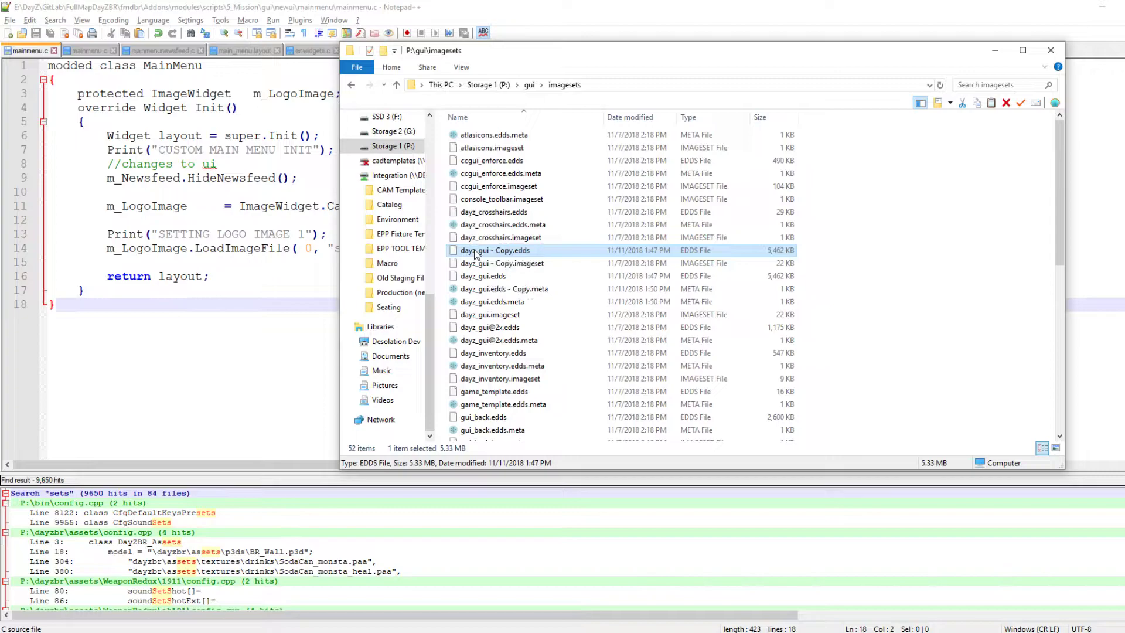
pyautogui.press('F2')
pyautogui.write('dayzbr_')
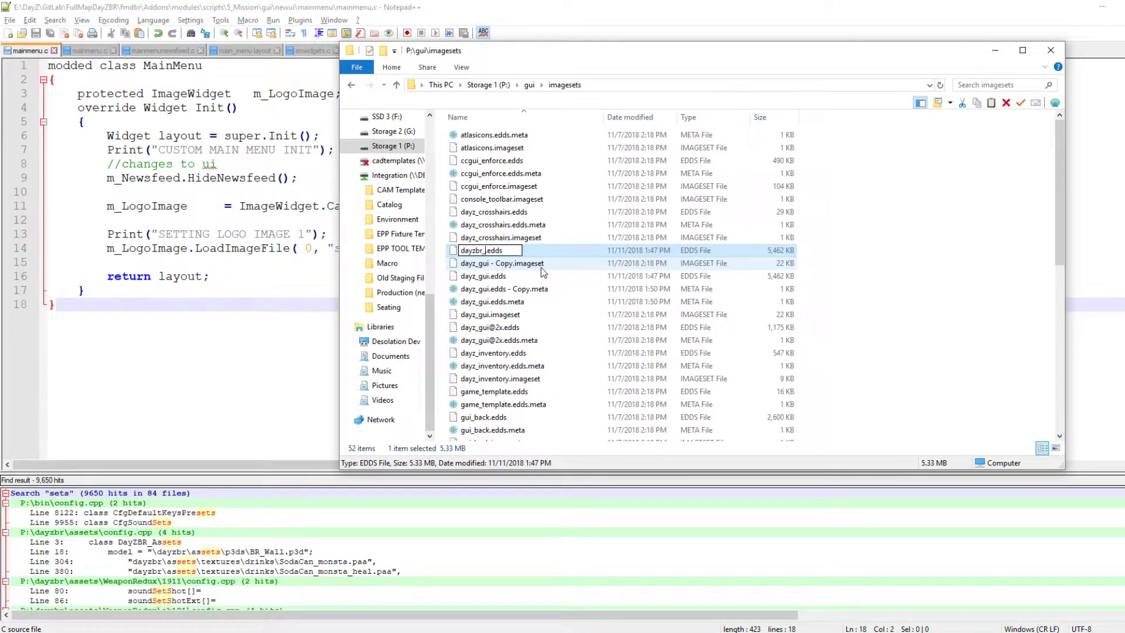
pyautogui.write('gui')
pyautogui.press('Return')
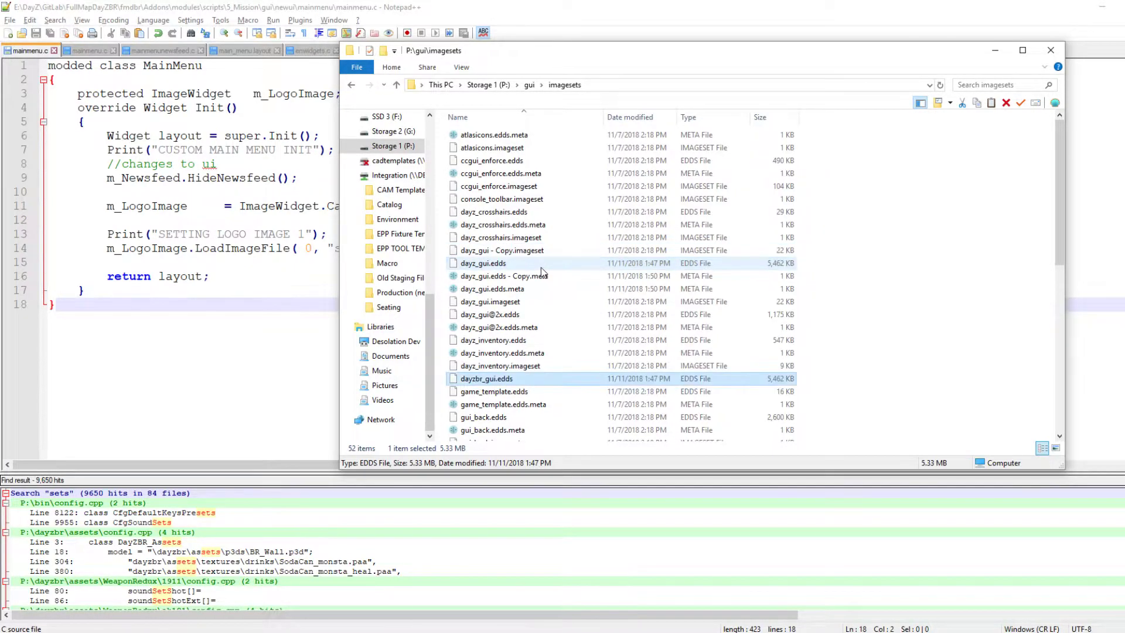
# Permanently delete the unneeded duplicate dayz_gui - Copy.imageset.
pyautogui.click(474, 252)
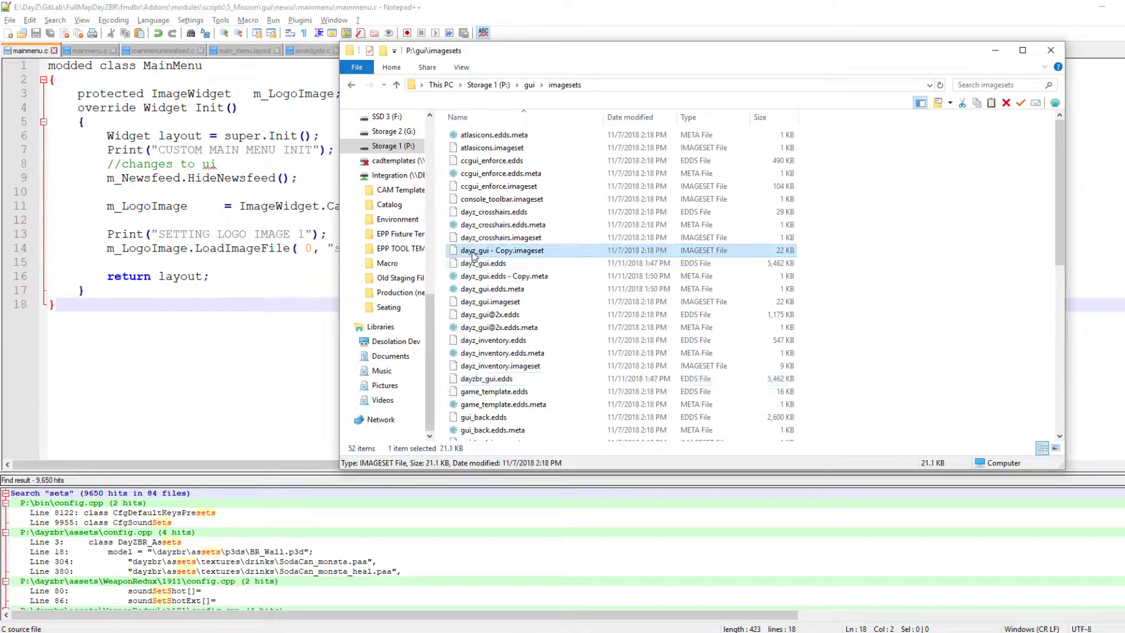
pyautogui.press('F2')
pyautogui.write('da.imageset')
pyautogui.press('Escape')
pyautogui.press('Delete')
pyautogui.click(634, 372)
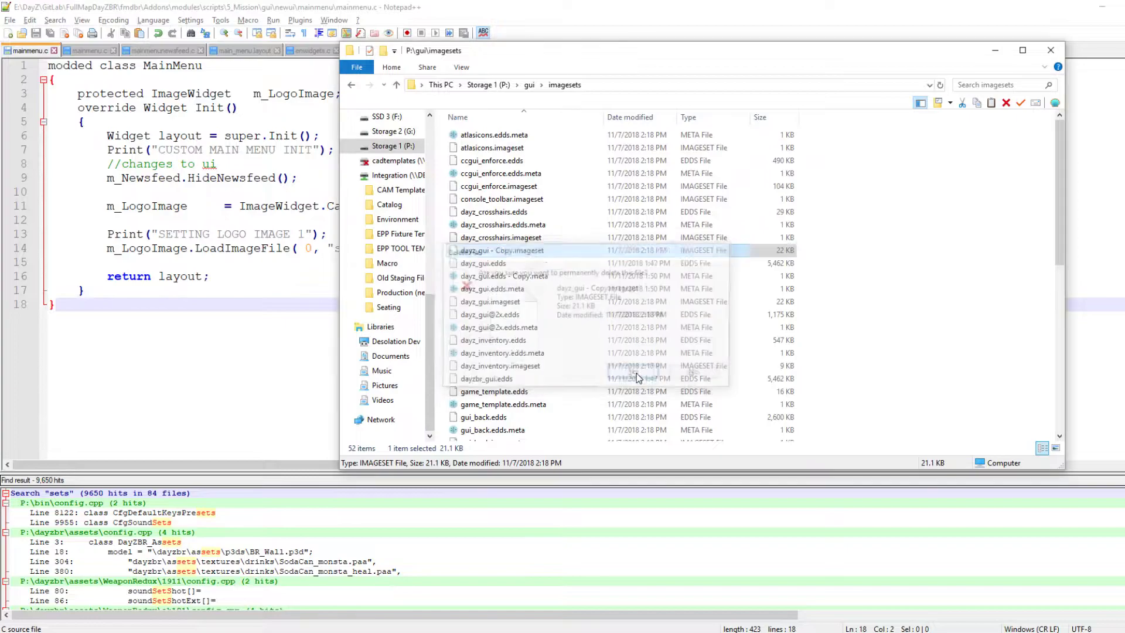
# Rename the copied meta file dayz_gui.edds - Copy.meta to dayzbr_gui.edds.meta.
pyautogui.click(504, 267)
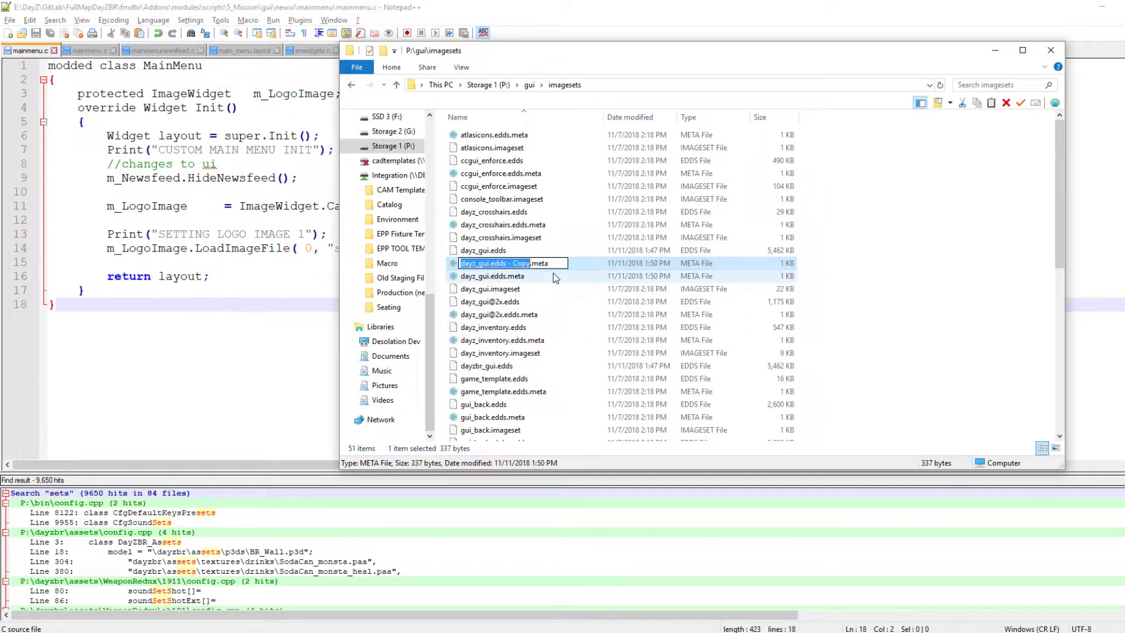
pyautogui.press('F2')
pyautogui.write('dayzbr_gui.e')
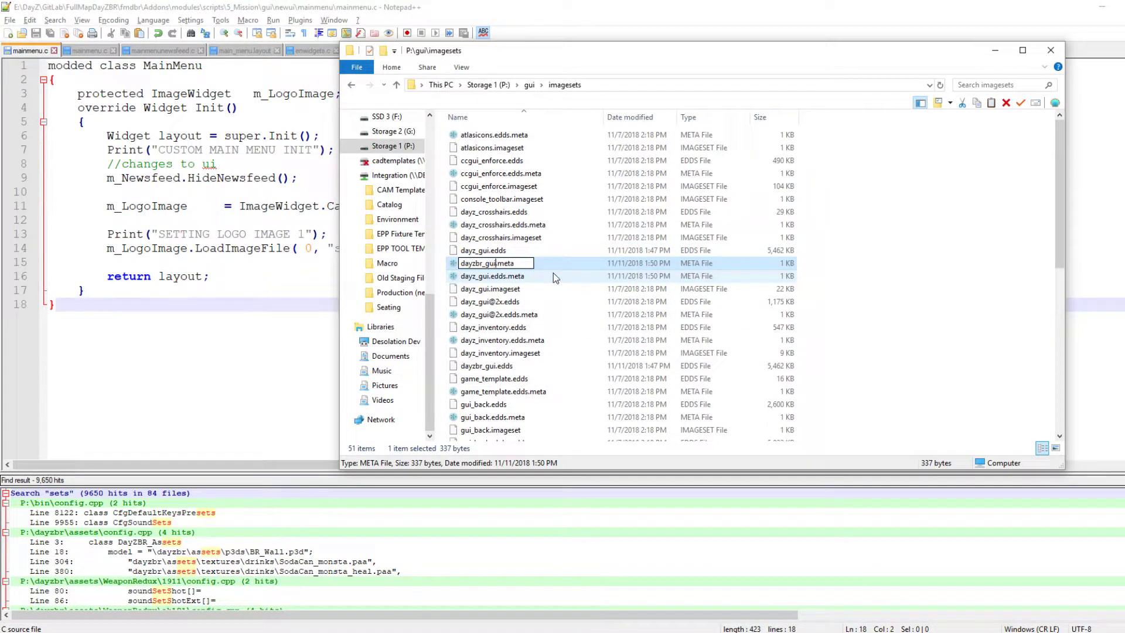
pyautogui.write('dds.')
pyautogui.press('Return')
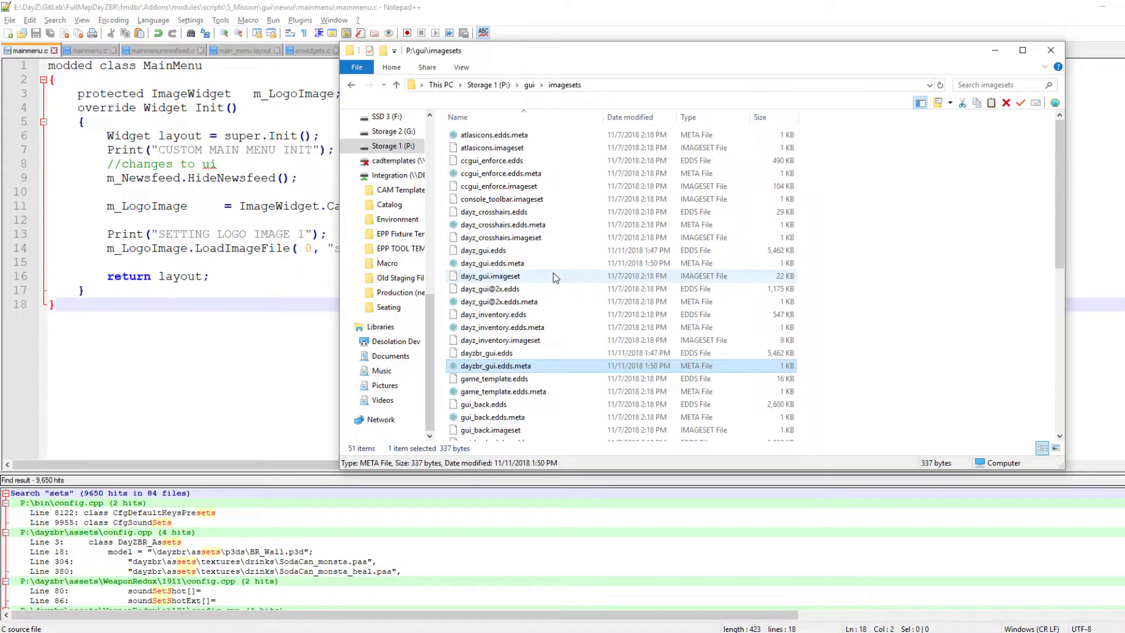
# Open dayzbr_gui.edds.meta in Notepad++, change the resource ID in its Name line to 534691EE0479871E, and save the file.
pyautogui.rightClick(495, 367)
pyautogui.click(526, 120)
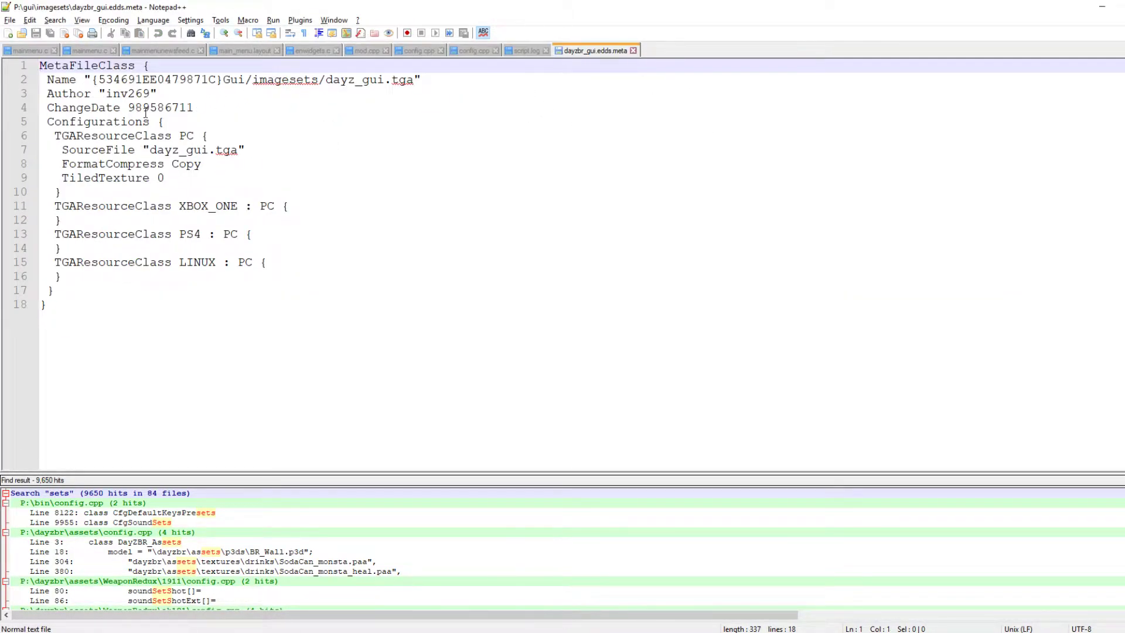
pyautogui.doubleClick(160, 81)
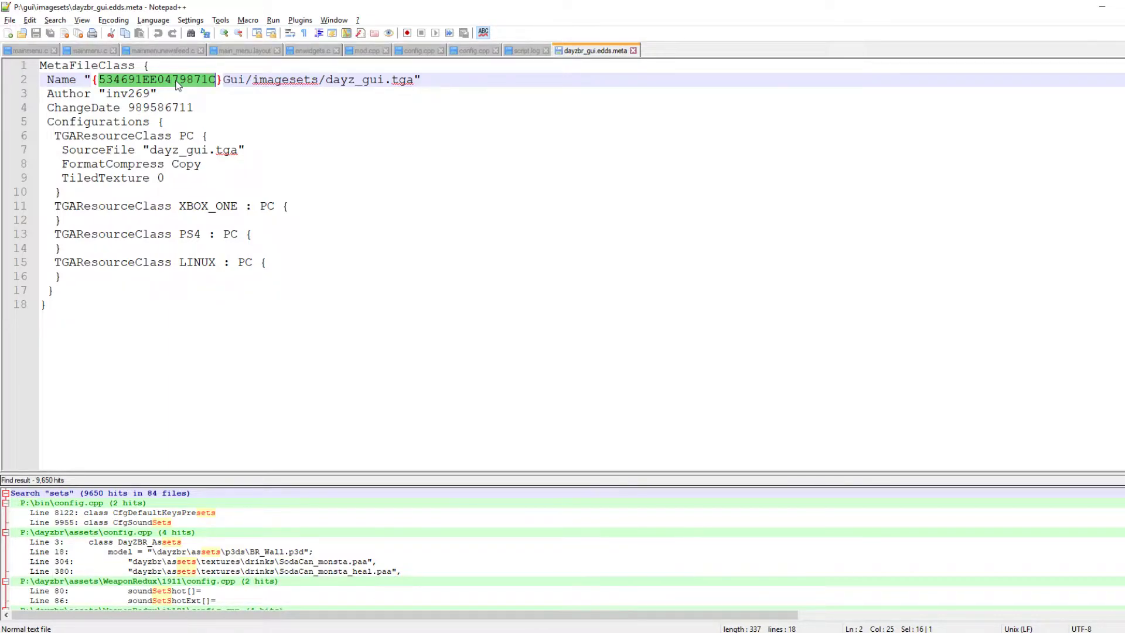
pyautogui.write('534691EE0479871E')
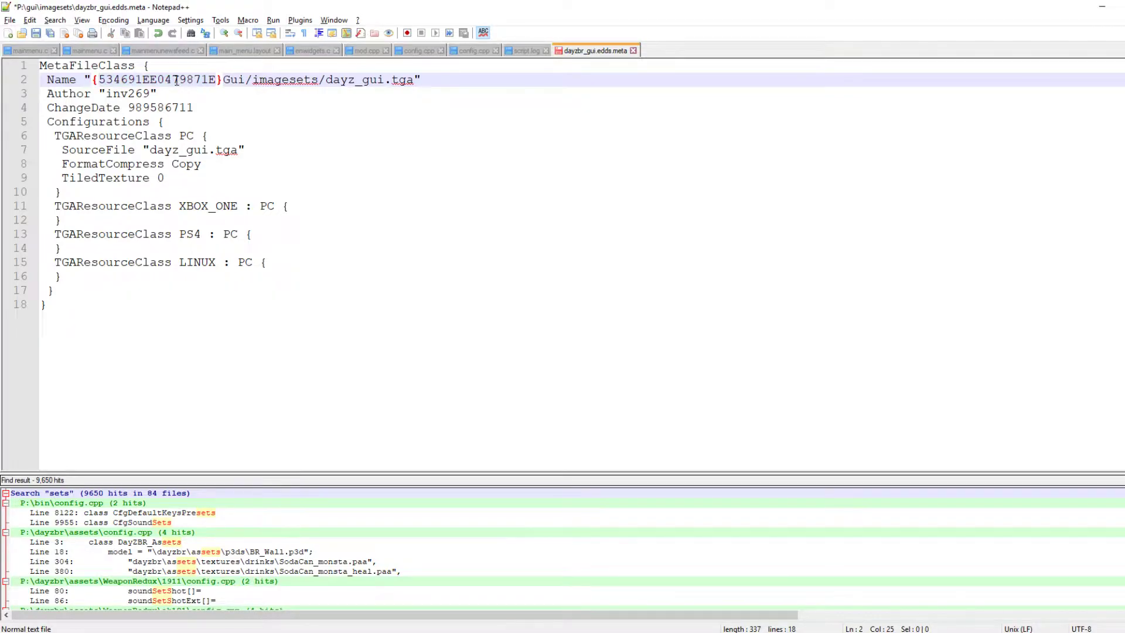
pyautogui.hotkey('ctrl', 's')
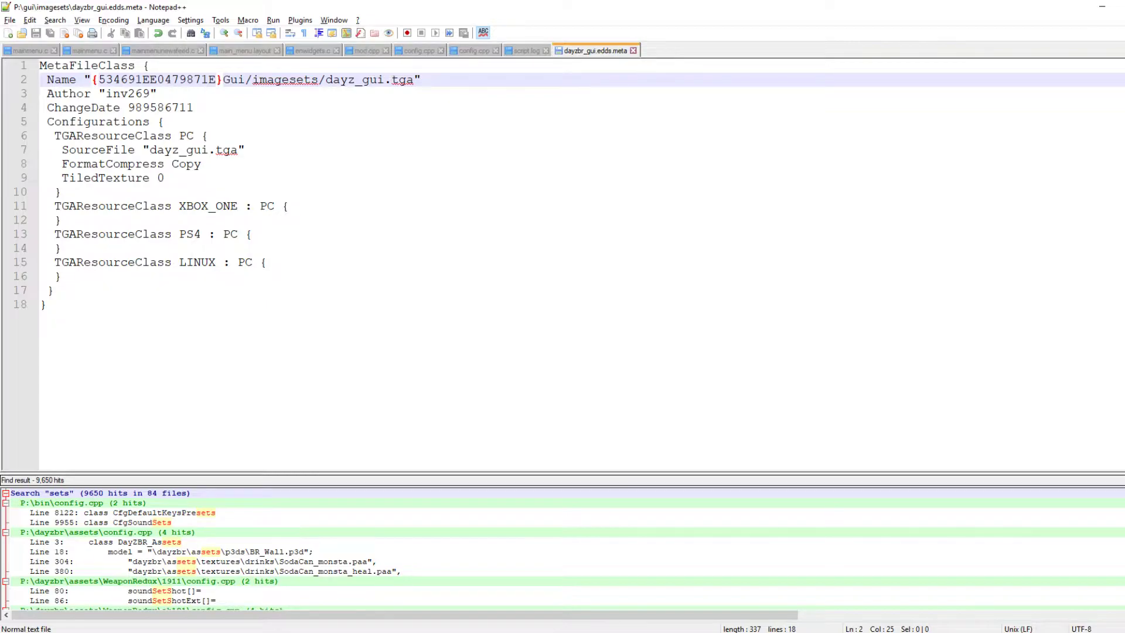
# Switch to the DayZ Workbench and expand the SourceData folder in the resource browser.
pyautogui.click(175, 632)
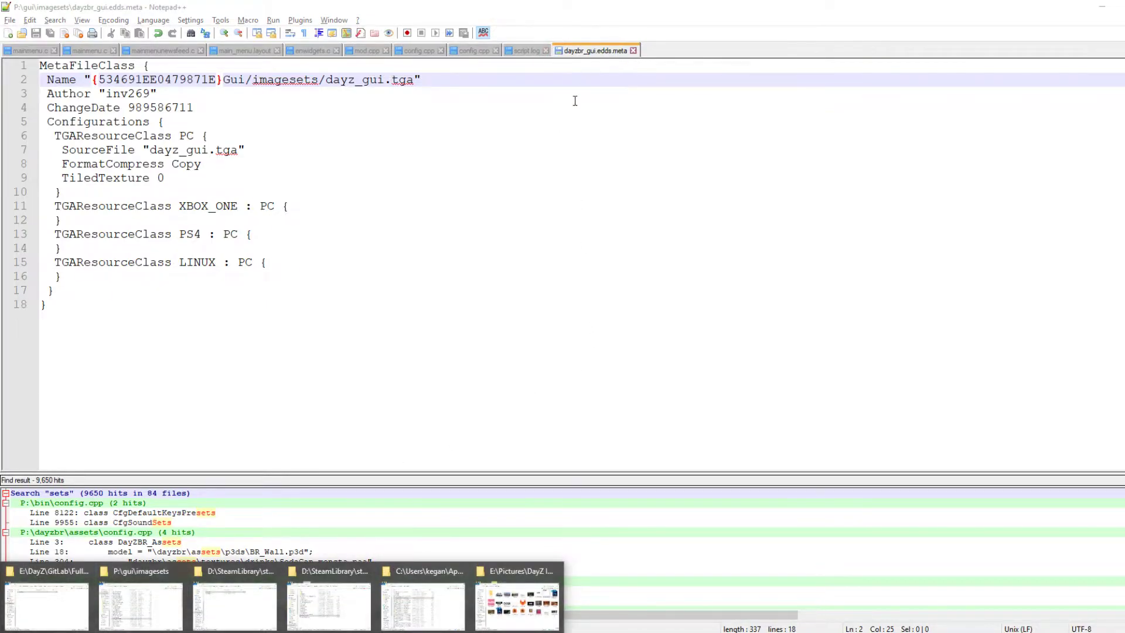
pyautogui.hotkey('alt', 'Tab')
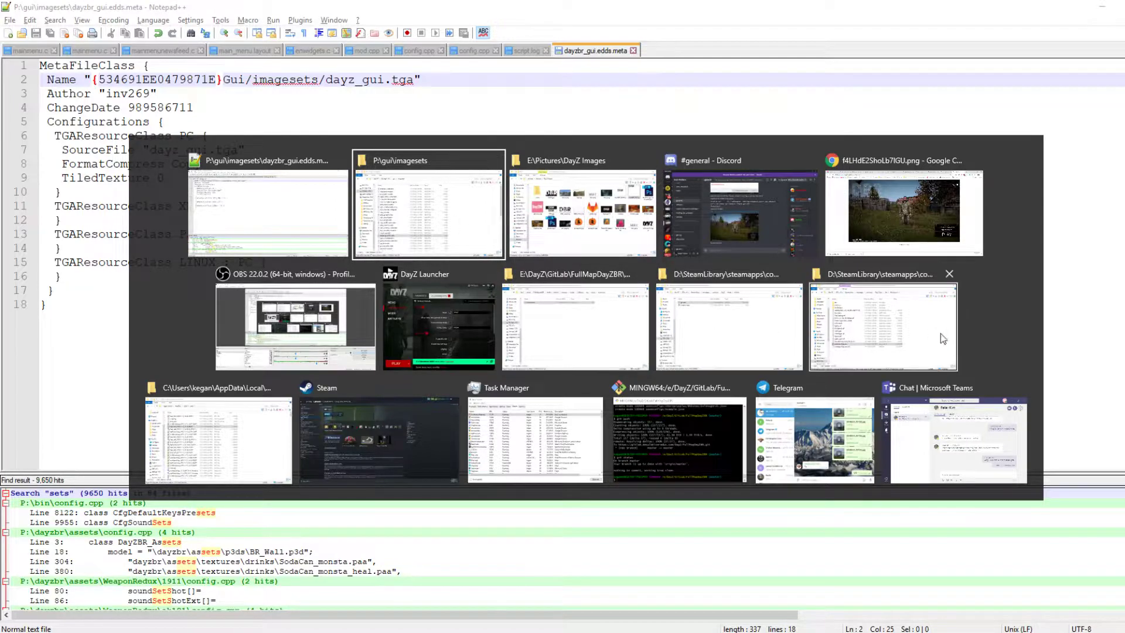
pyautogui.press('Escape')
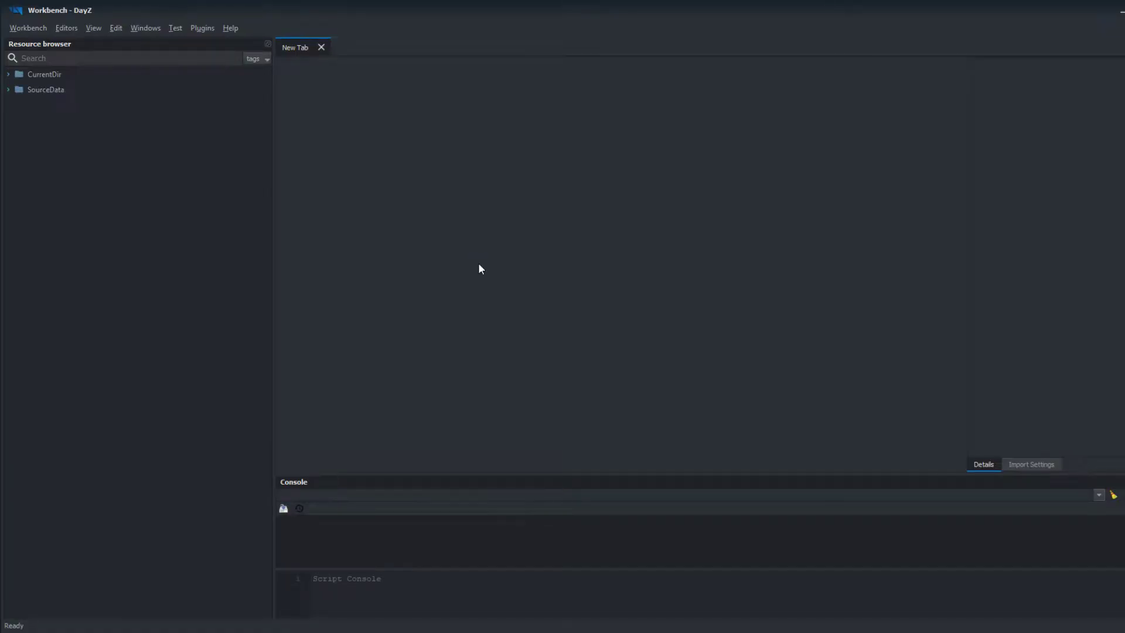
pyautogui.doubleClick(11, 89)
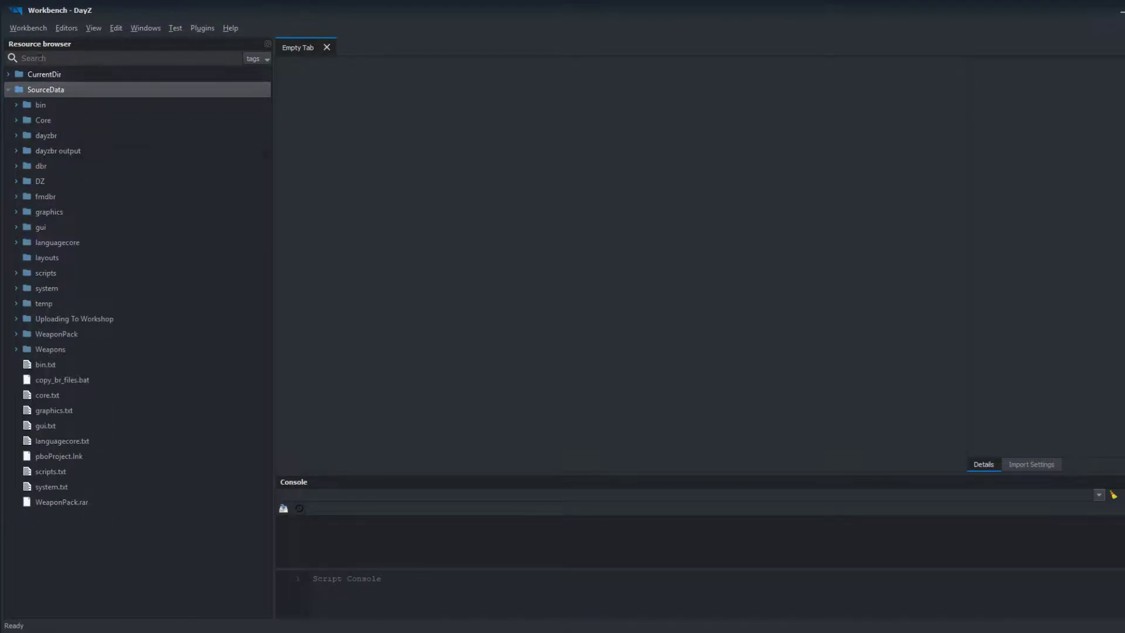
# Check the source data directory in the Workbench options and close the dialog.
pyautogui.click(30, 28)
pyautogui.click(38, 70)
pyautogui.moveTo(398, 253); pyautogui.dragTo(348, 254)
pyautogui.click(712, 418)
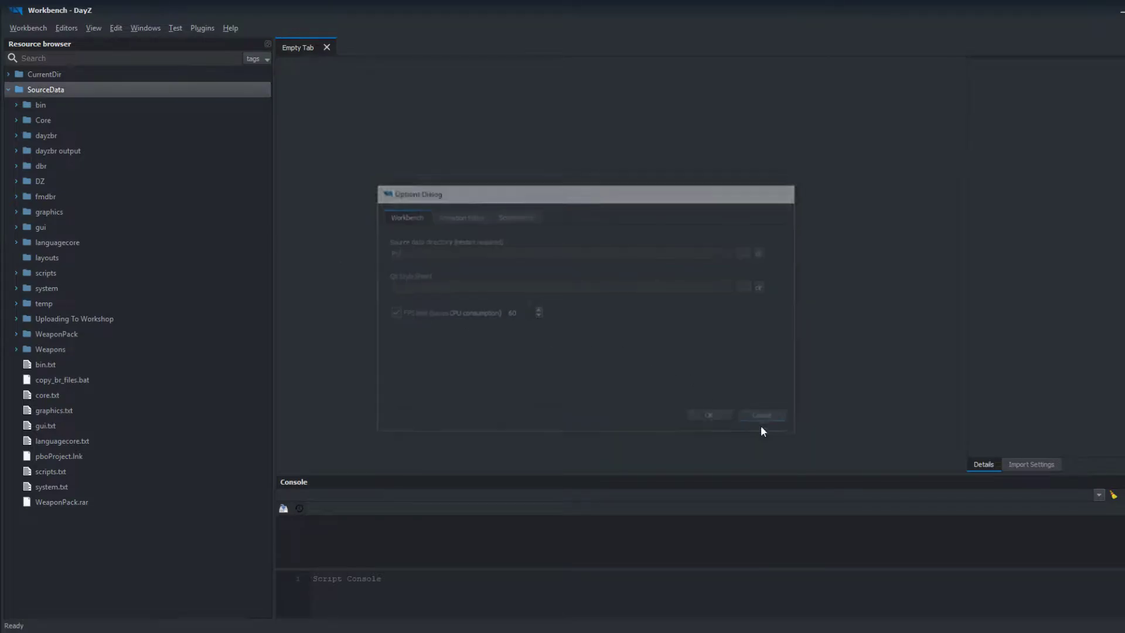
# Open dayzbr_gui.edds from the gui/imagesets folder under SourceData and examine its DAYZ logo area up close.
pyautogui.click(44, 214)
pyautogui.click(17, 227)
pyautogui.click(28, 258)
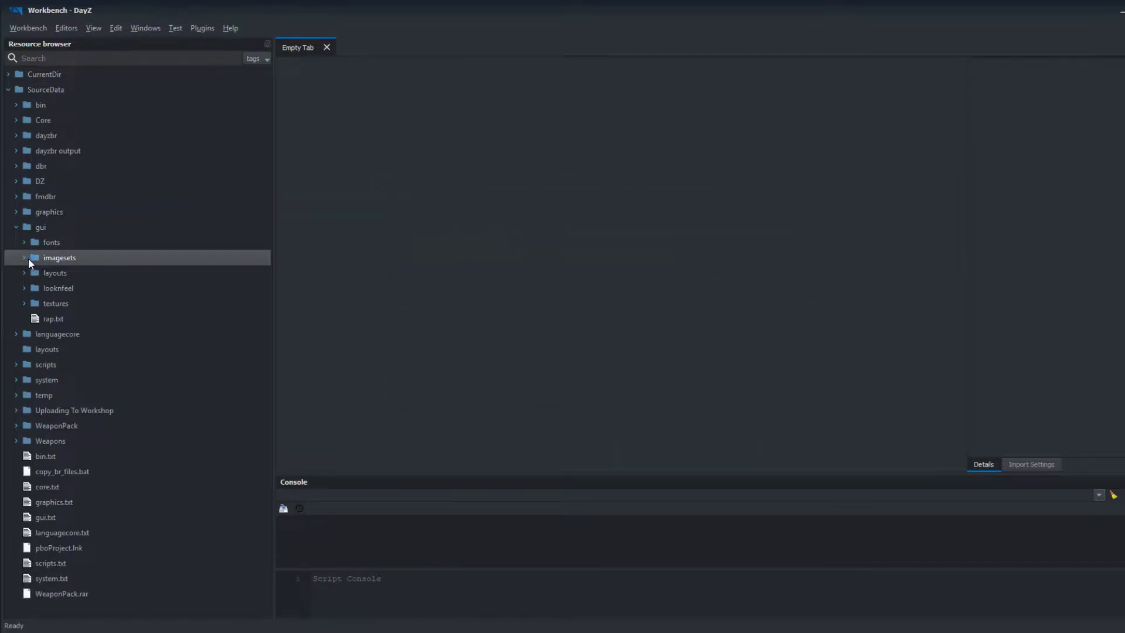
pyautogui.click(26, 257)
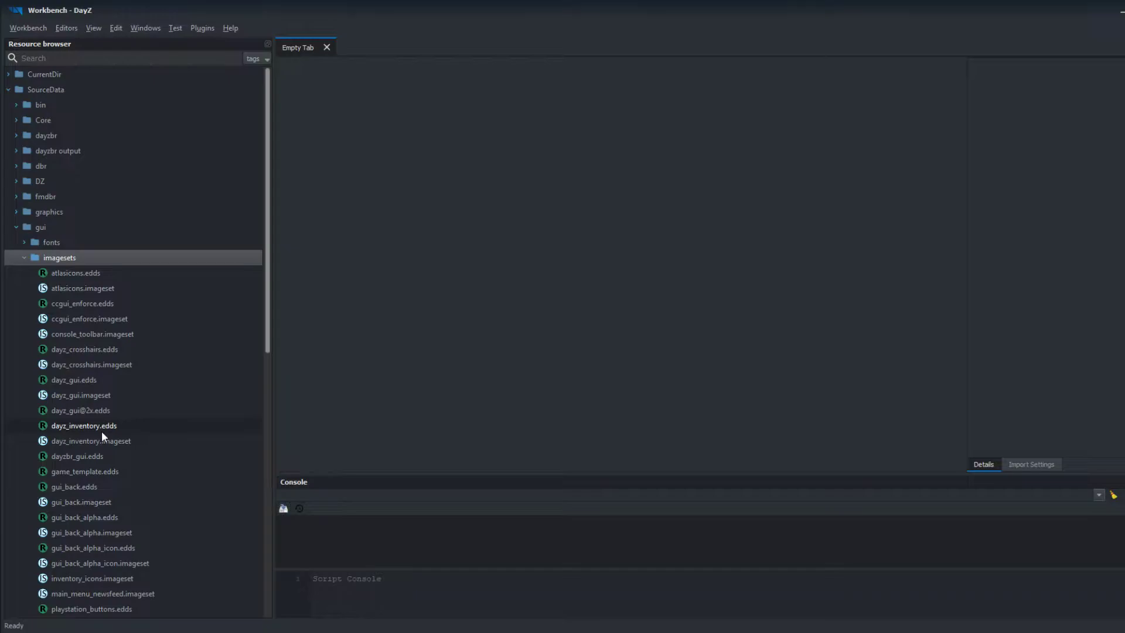
pyautogui.scroll(-1, 99, 427)
pyautogui.scroll(-3, 115, 417)
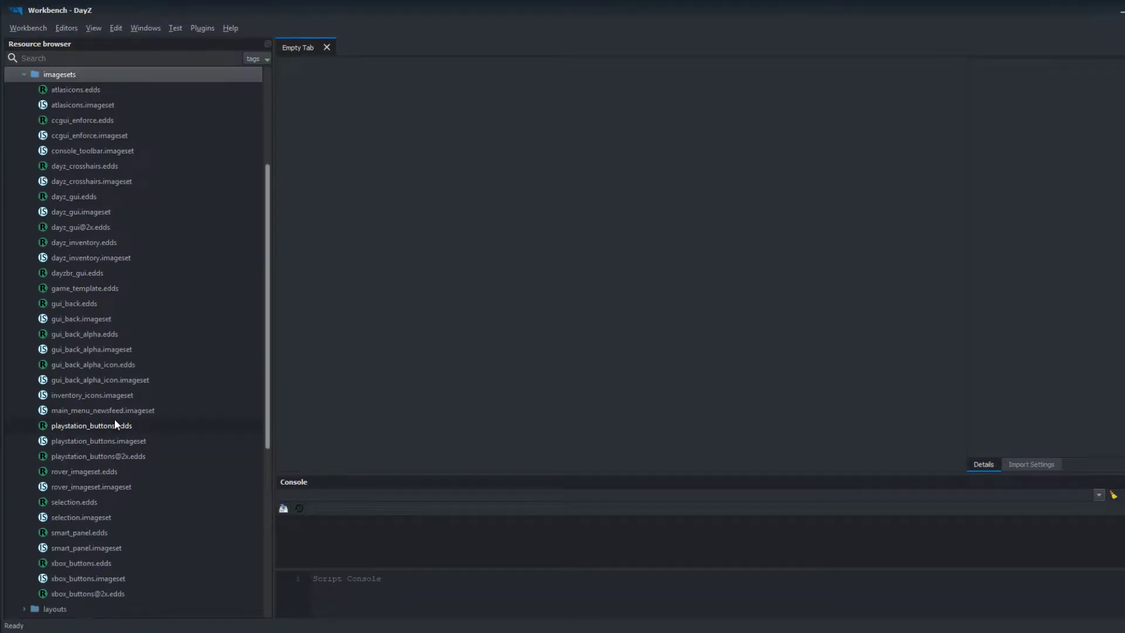
pyautogui.doubleClick(89, 273)
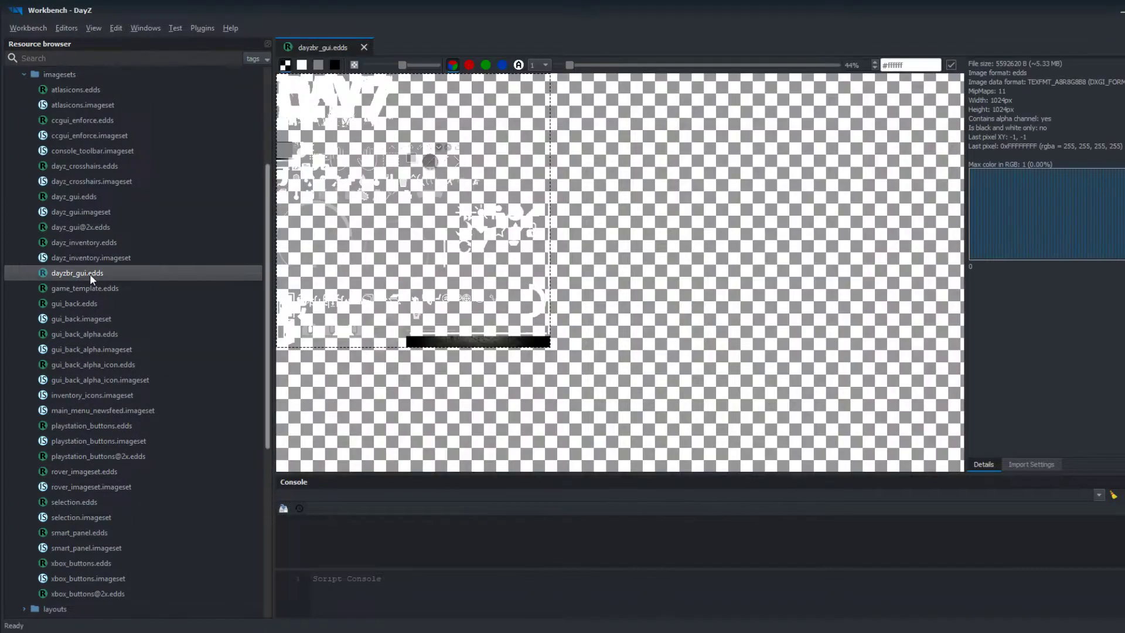
pyautogui.scroll(10, 396, 195)
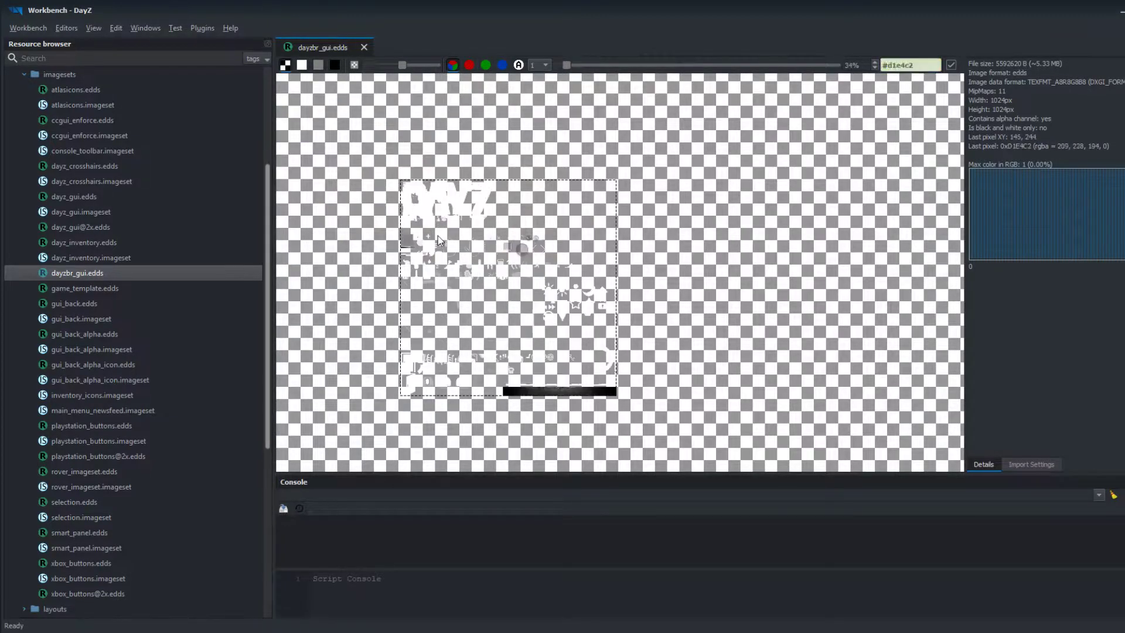
pyautogui.scroll(1, 396, 194)
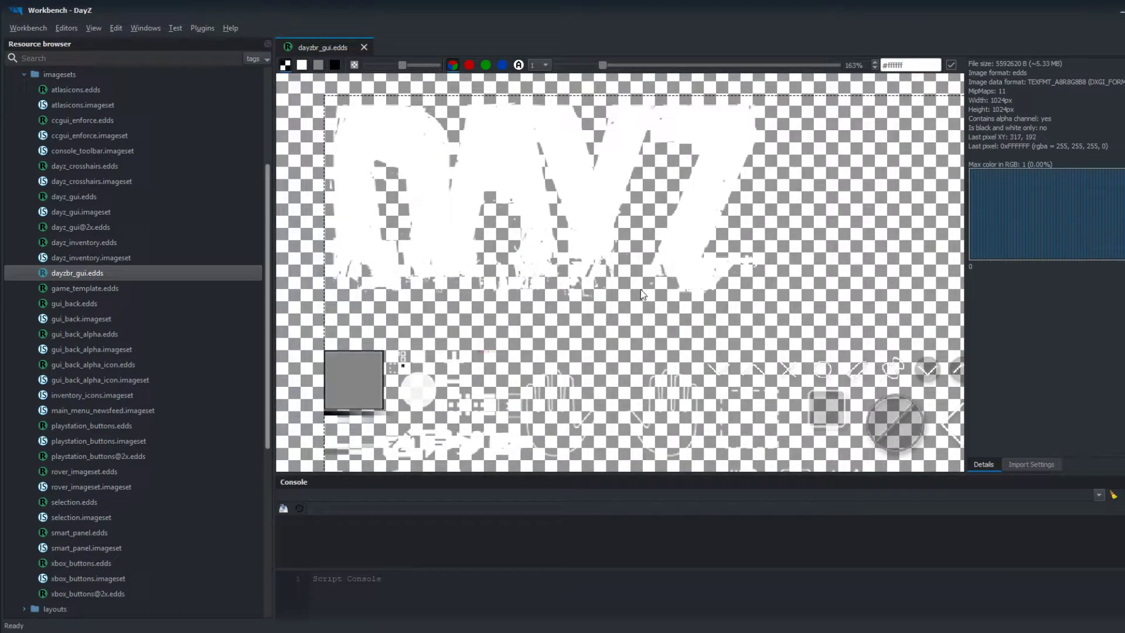
# Switch to the P:\gui\imagesets folder in File Explorer and paste the copied DayZBR_GUI.tga file into it.
pyautogui.scroll(2, 662, 273)
pyautogui.scroll(-2, 662, 273)
pyautogui.scroll(-5, 662, 272)
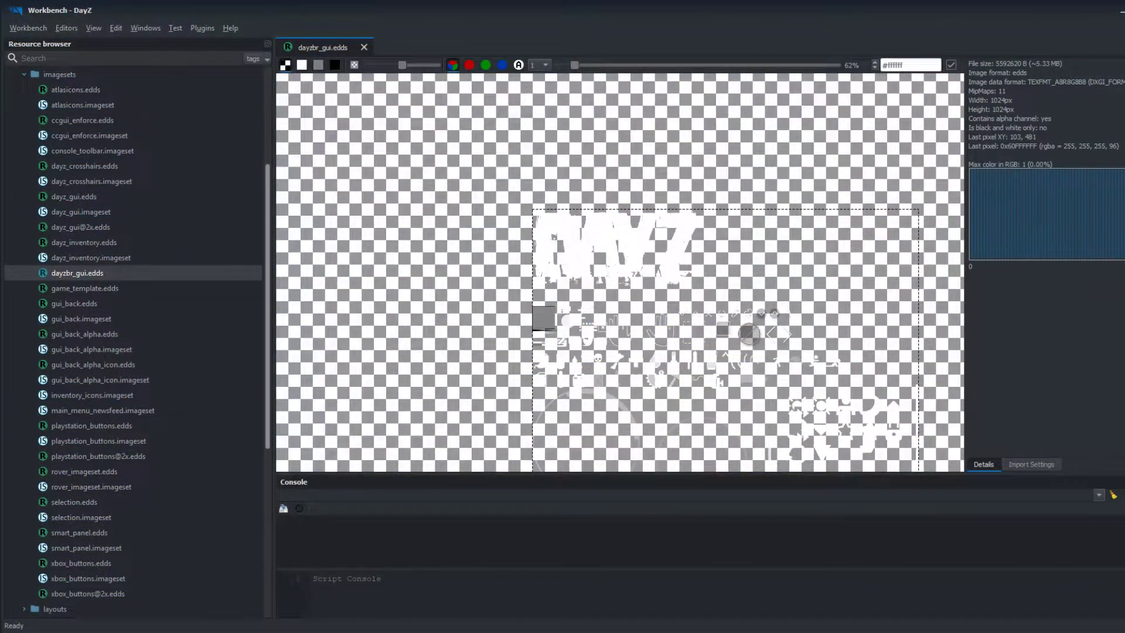
pyautogui.hotkey('alt', 'Tab')
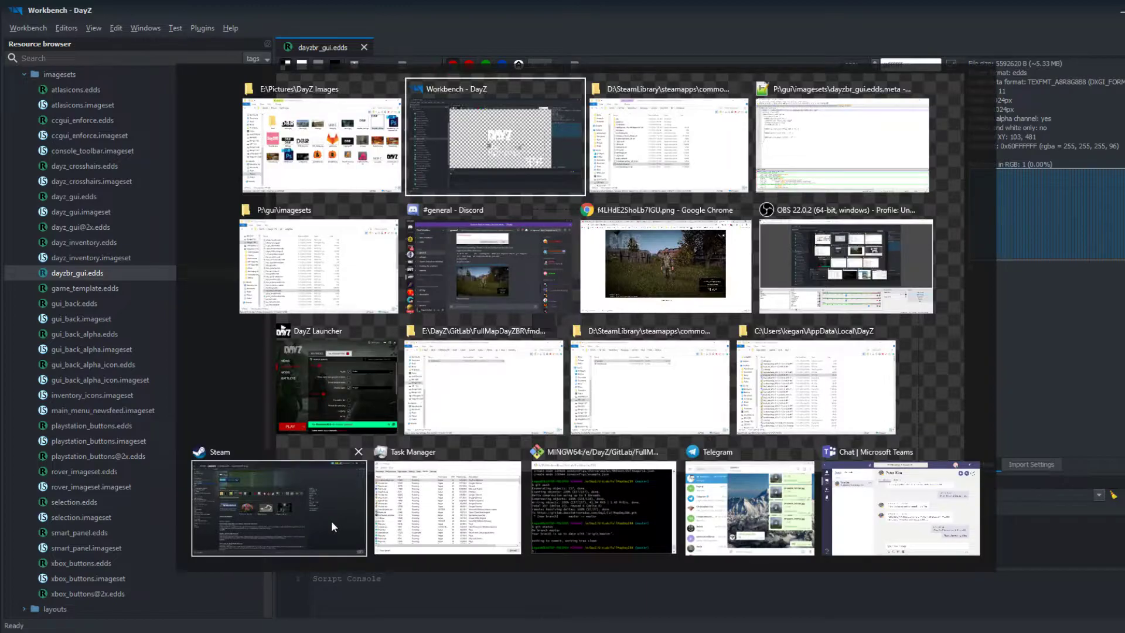
pyautogui.click(365, 250)
pyautogui.click(935, 290)
pyautogui.hotkey('ctrl', 'v')
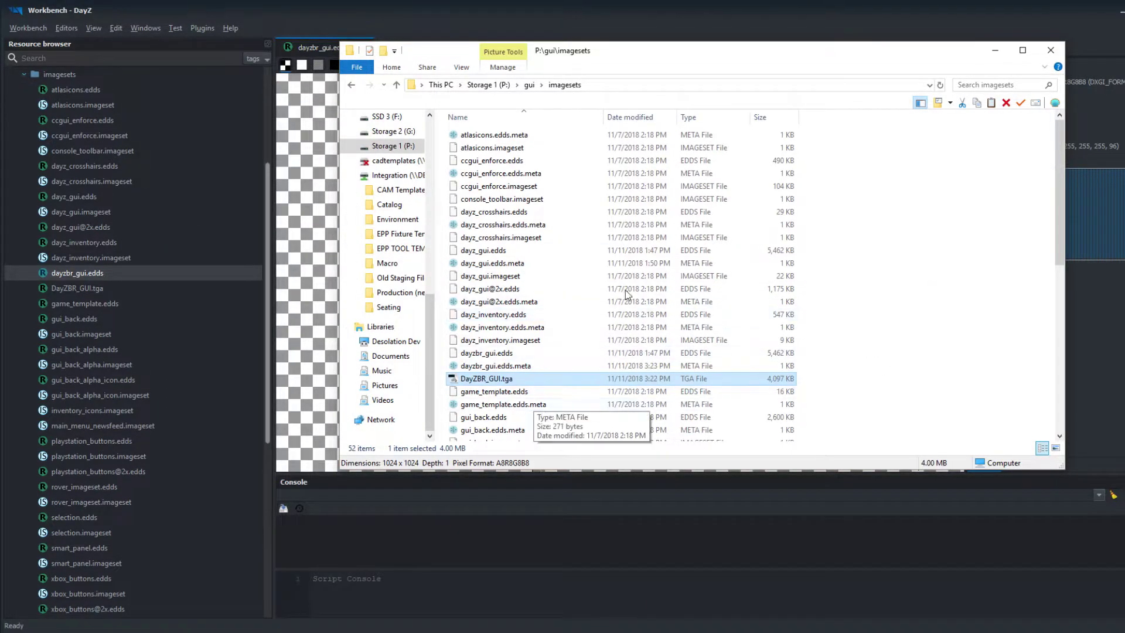
# Return to the DayZ Workbench, open DayZBR_GUI.tga from the imagesets folder, and examine its dark and white DBR logos.
pyautogui.doubleClick(196, 332)
pyautogui.doubleClick(100, 287)
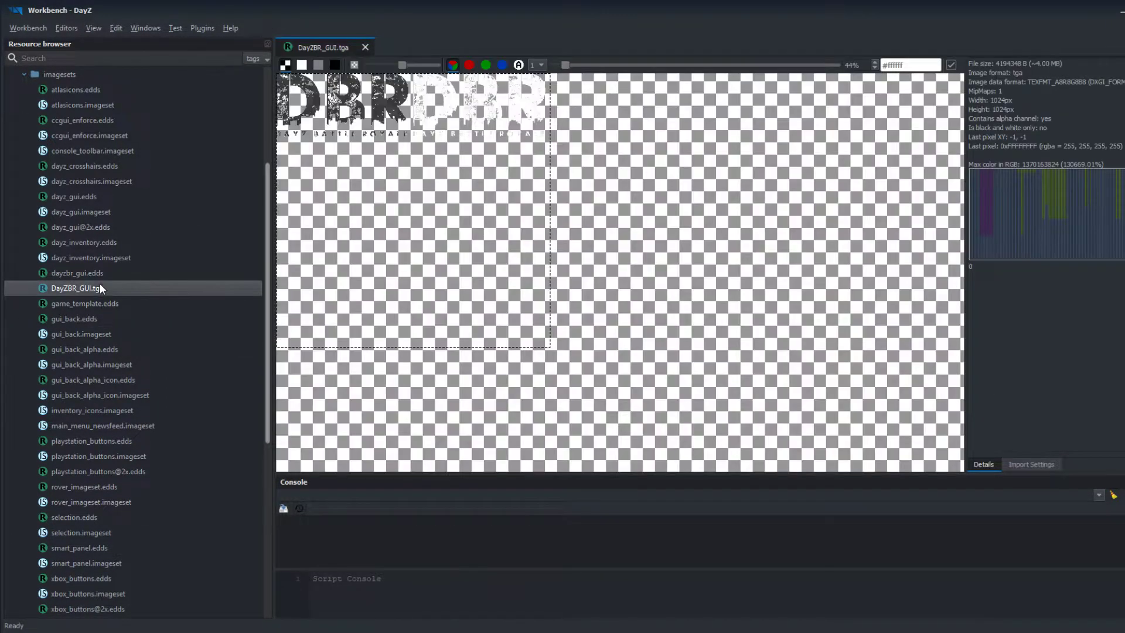
pyautogui.scroll(8, 455, 117)
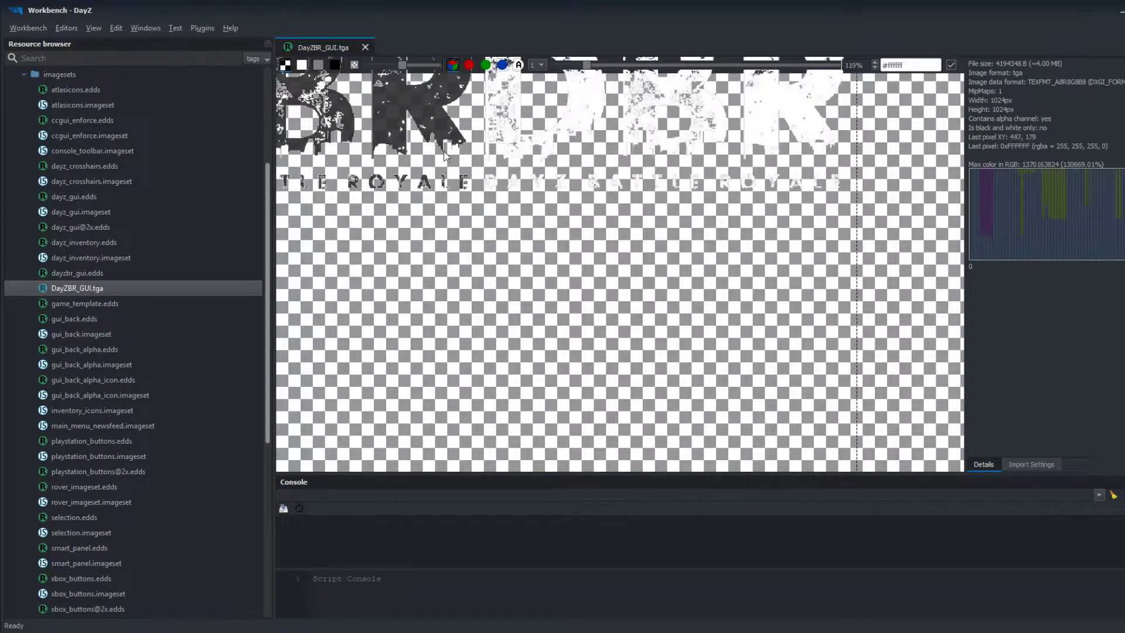
pyautogui.scroll(-5, 467, 176)
pyautogui.scroll(10, 457, 152)
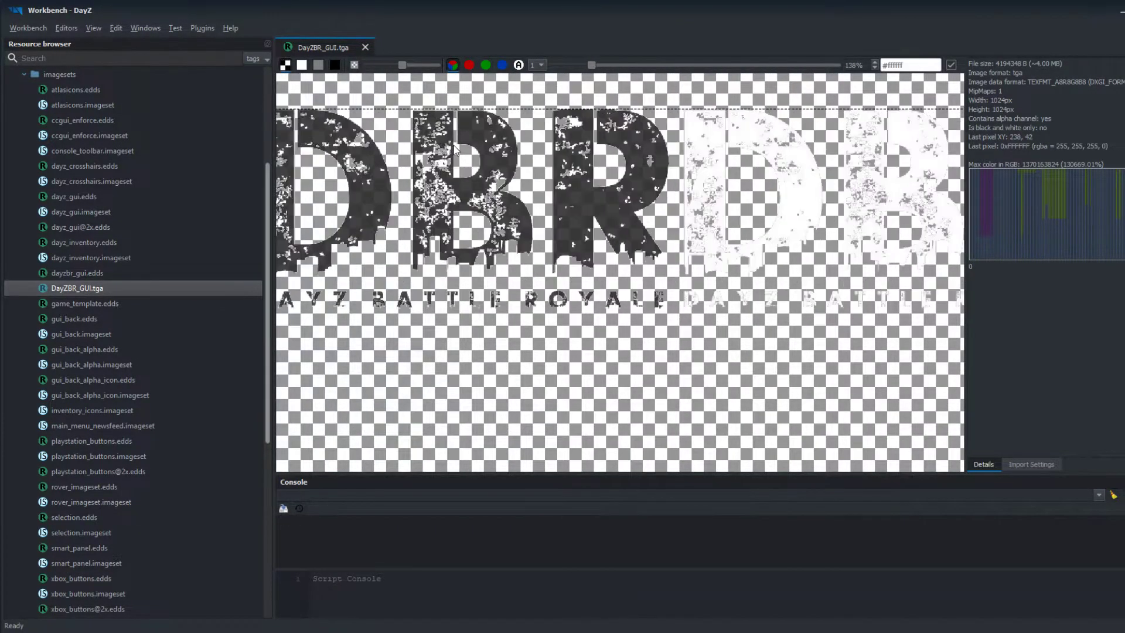
pyautogui.scroll(-10, 450, 143)
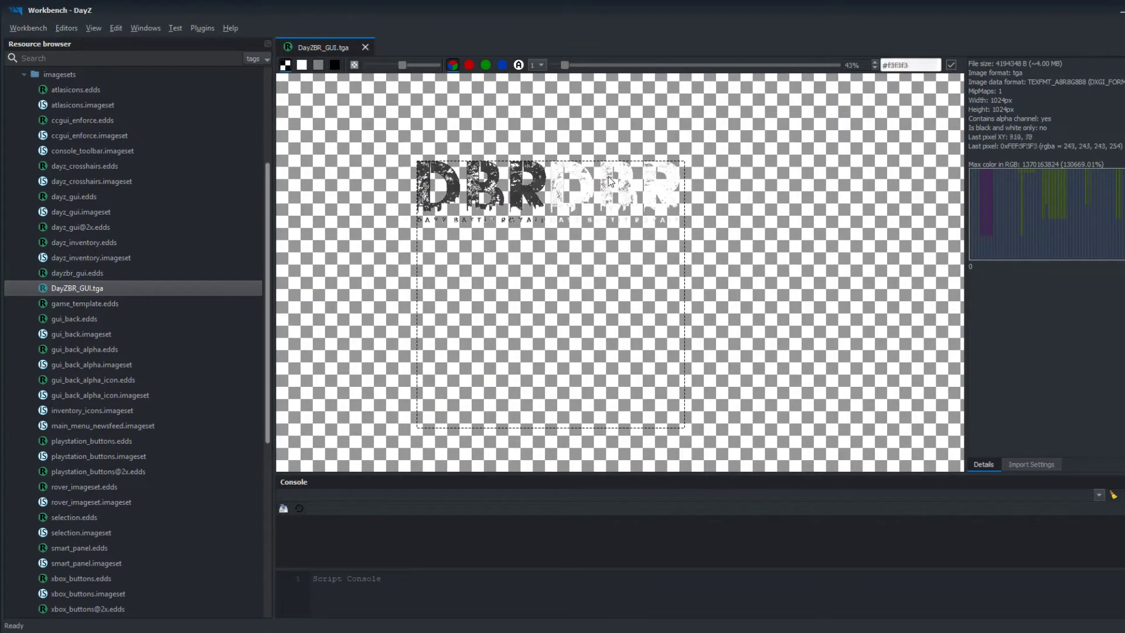
# Open the import settings of dayzbr_gui.edds, set SourceFile to DayZBR_GUI.tga, and reimport the resource for PC.
pyautogui.doubleClick(93, 274)
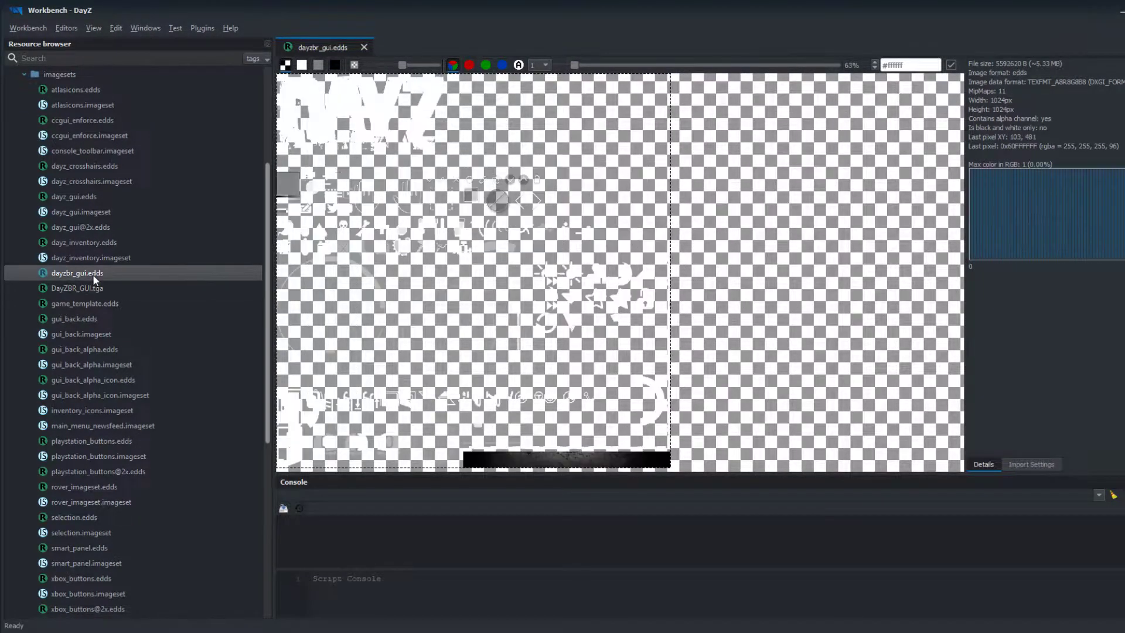
pyautogui.scroll(-3, 642, 260)
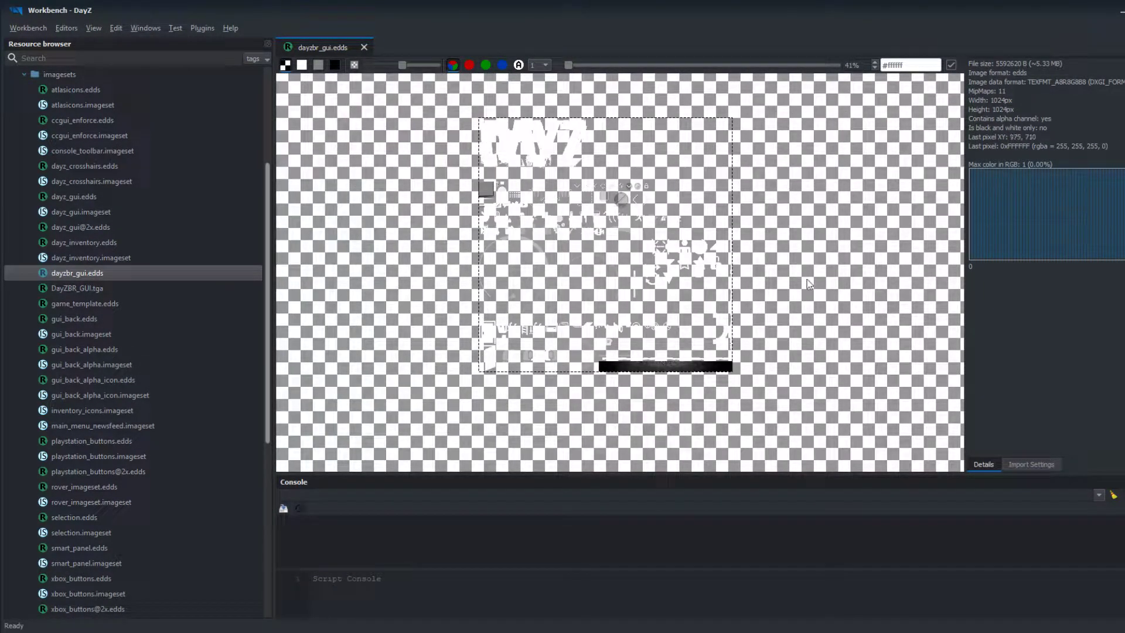
pyautogui.click(1031, 464)
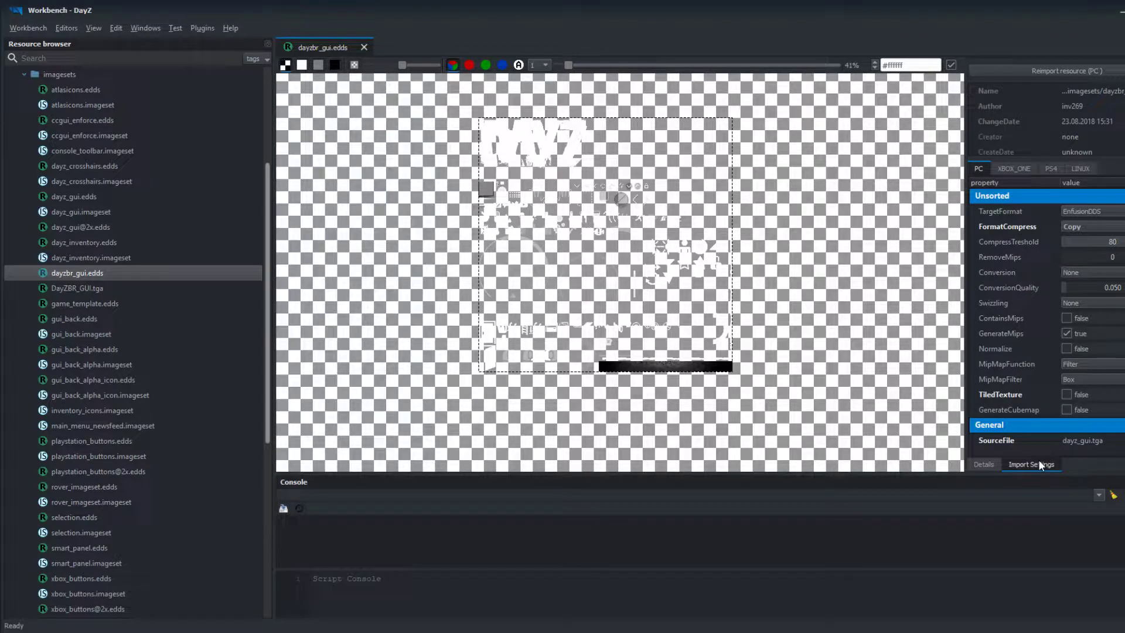
pyautogui.click(1116, 441)
pyautogui.moveTo(1102, 443); pyautogui.dragTo(1102, 443)
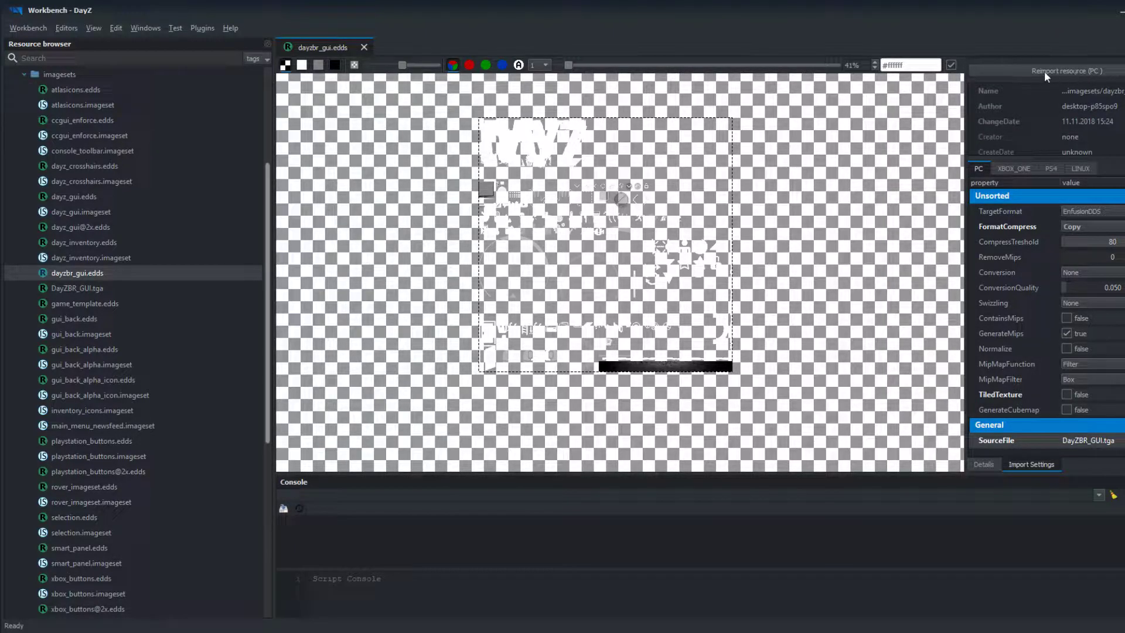
pyautogui.click(1060, 73)
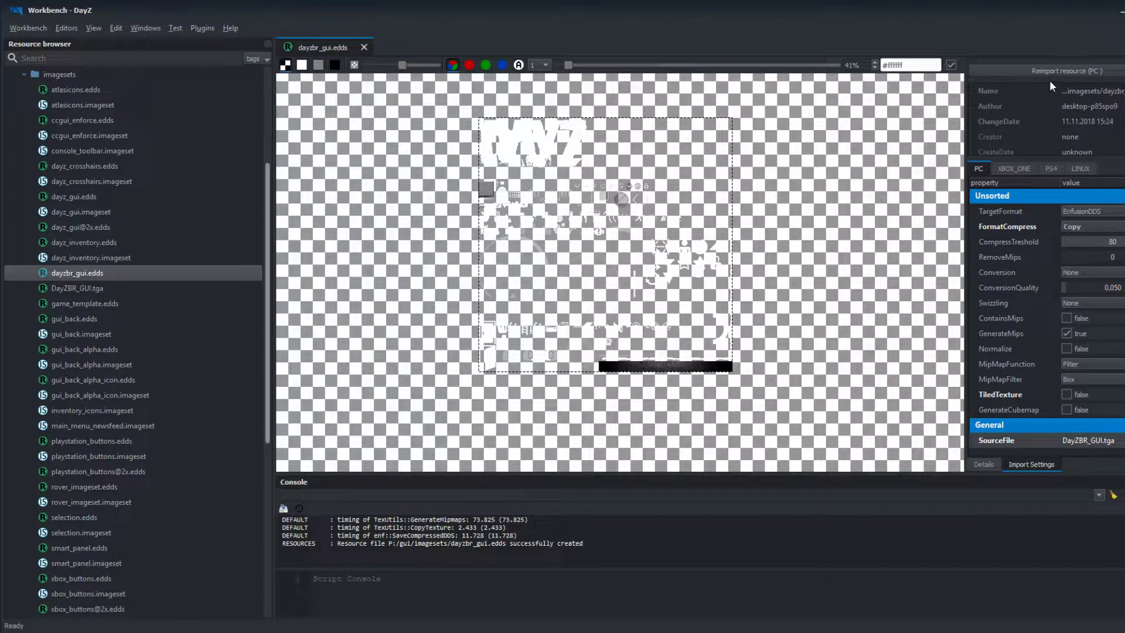
# Review the FormatCompress options, keeping Copy, and reload dayzbr_gui.edds to inspect the reimported texture.
pyautogui.click(1077, 228)
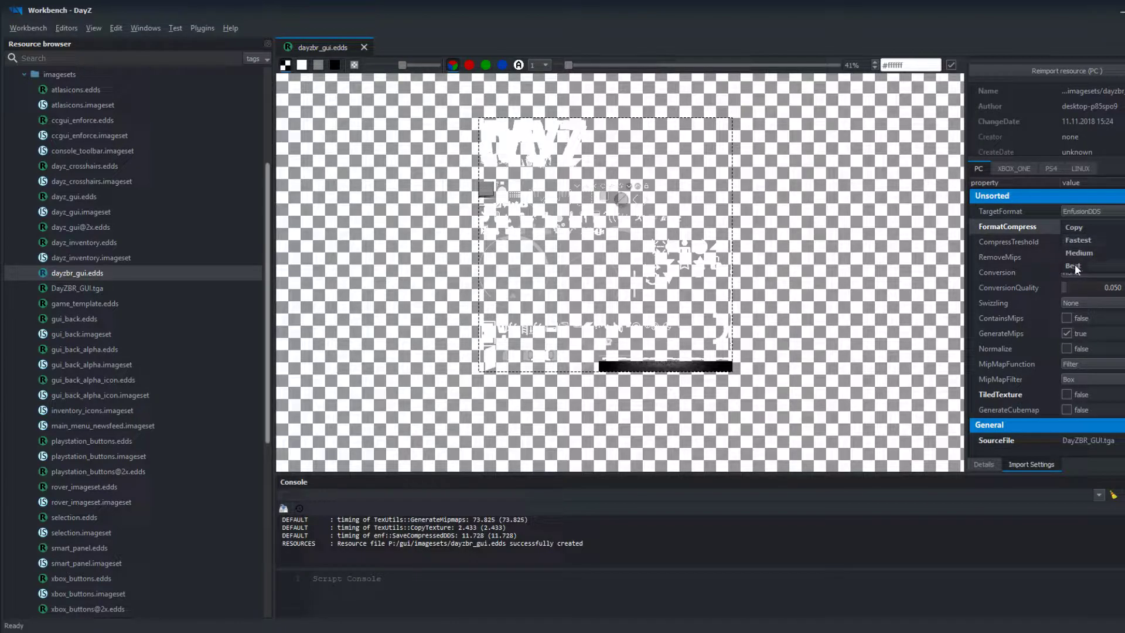
pyautogui.click(1087, 224)
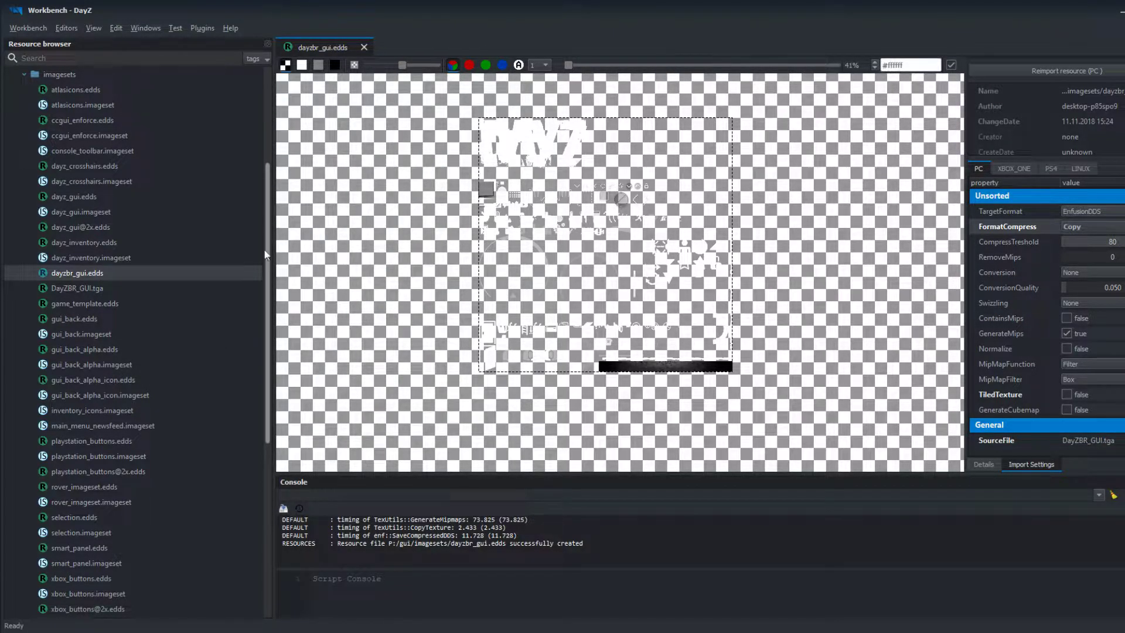
pyautogui.click(113, 288)
pyautogui.click(111, 275)
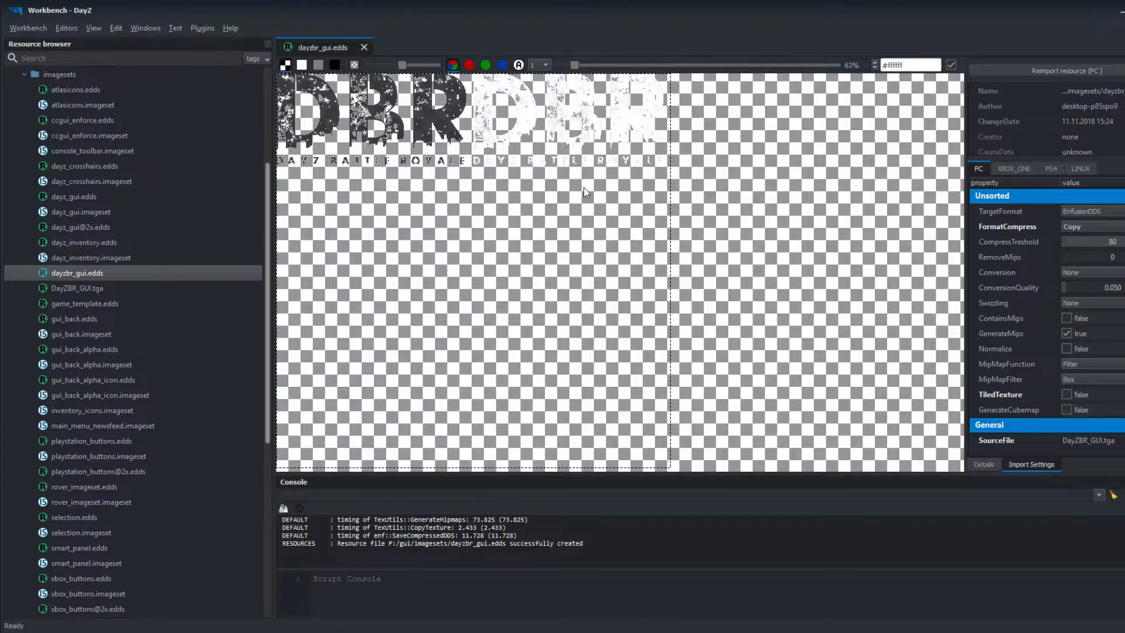
pyautogui.scroll(-5, 550, 184)
pyautogui.scroll(3, 449, 185)
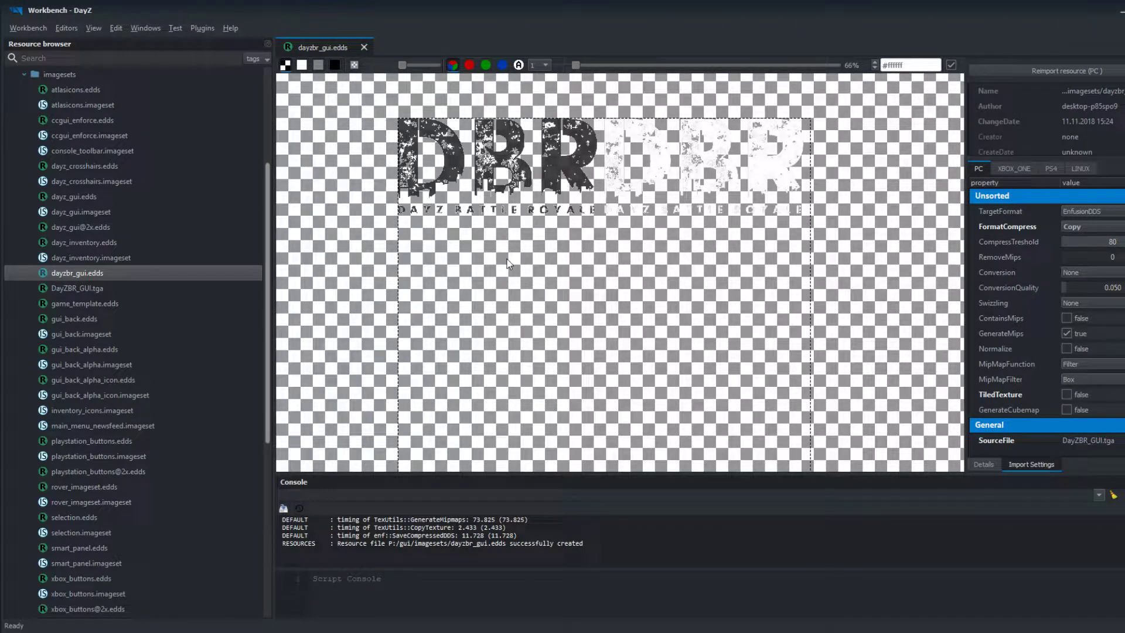
# Create a new GUI image atlas file (.imageset) named dayzbr_gui in the imagesets folder.
pyautogui.click(104, 72)
pyautogui.rightClick(103, 73)
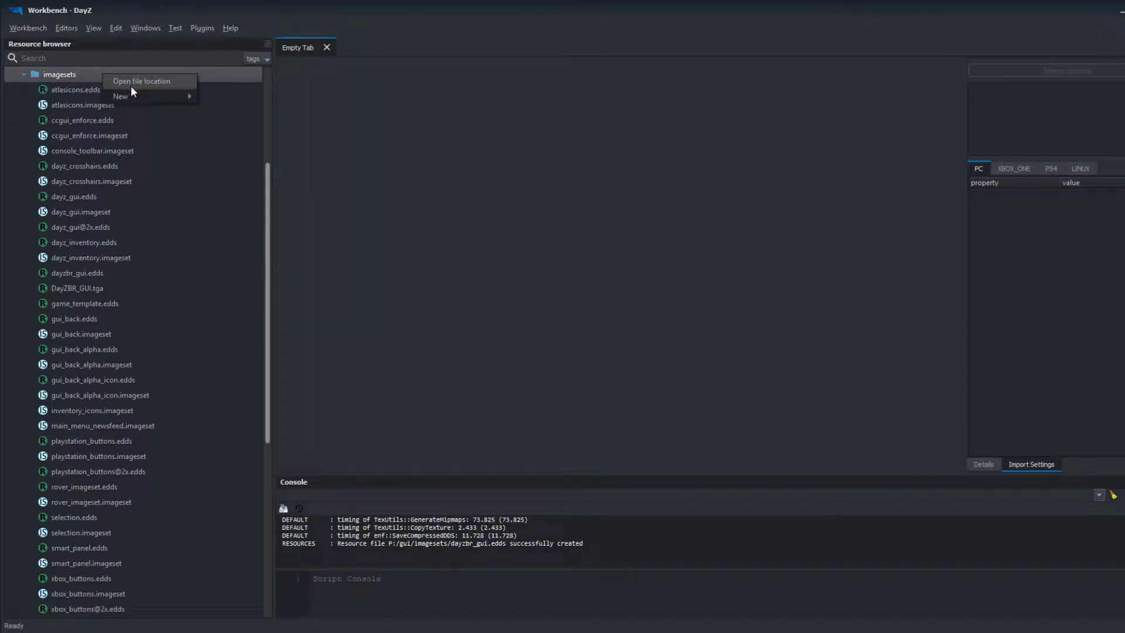
pyautogui.moveTo(139, 97)
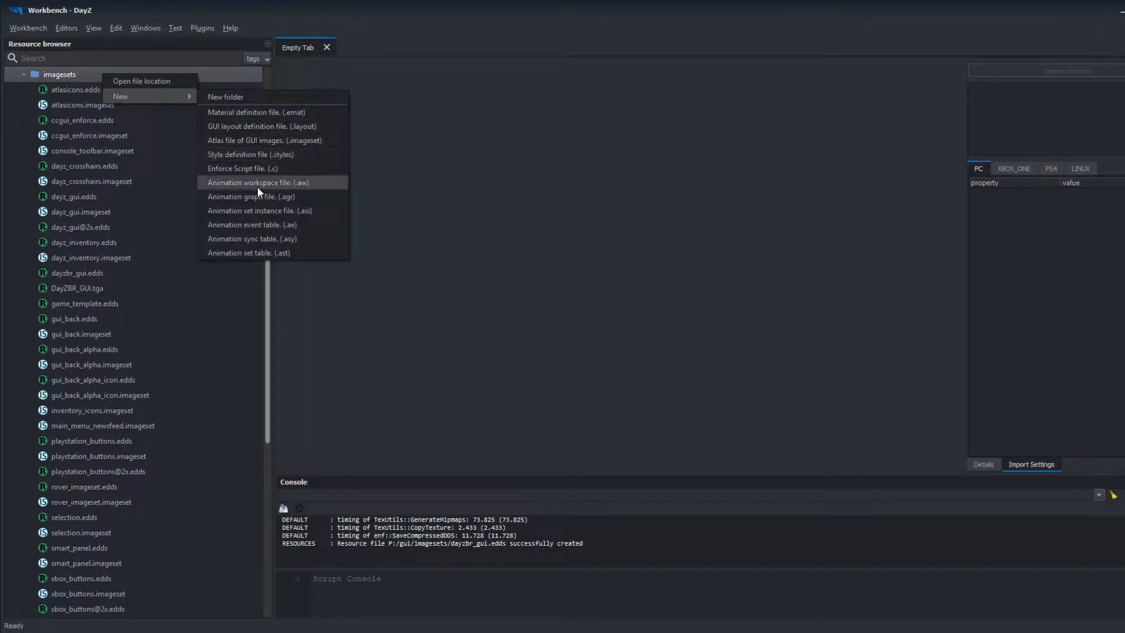
pyautogui.click(261, 140)
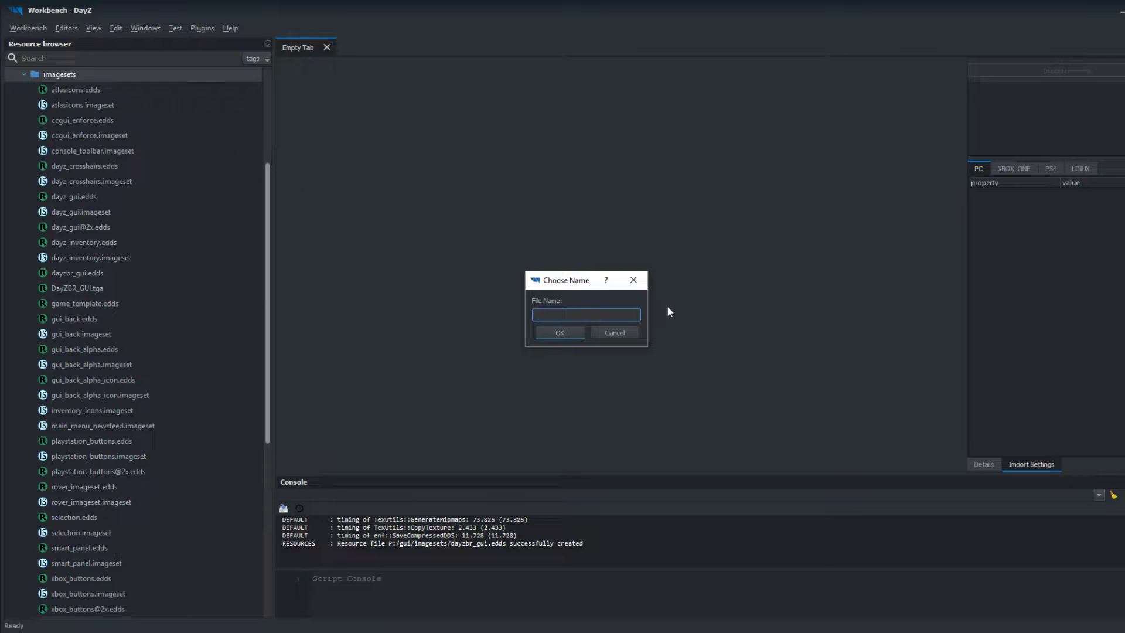
pyautogui.write('dayzbr_gui')
pyautogui.press('Return')
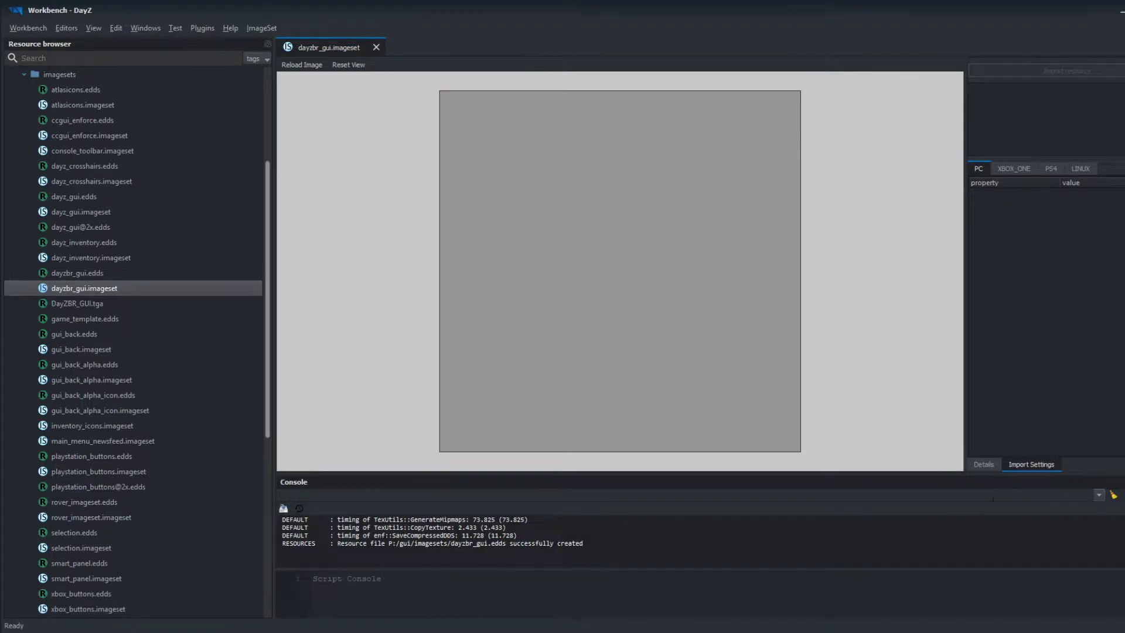
# Set the ImageSet Name of the new atlas file to dayzbr_gui in its details.
pyautogui.click(983, 466)
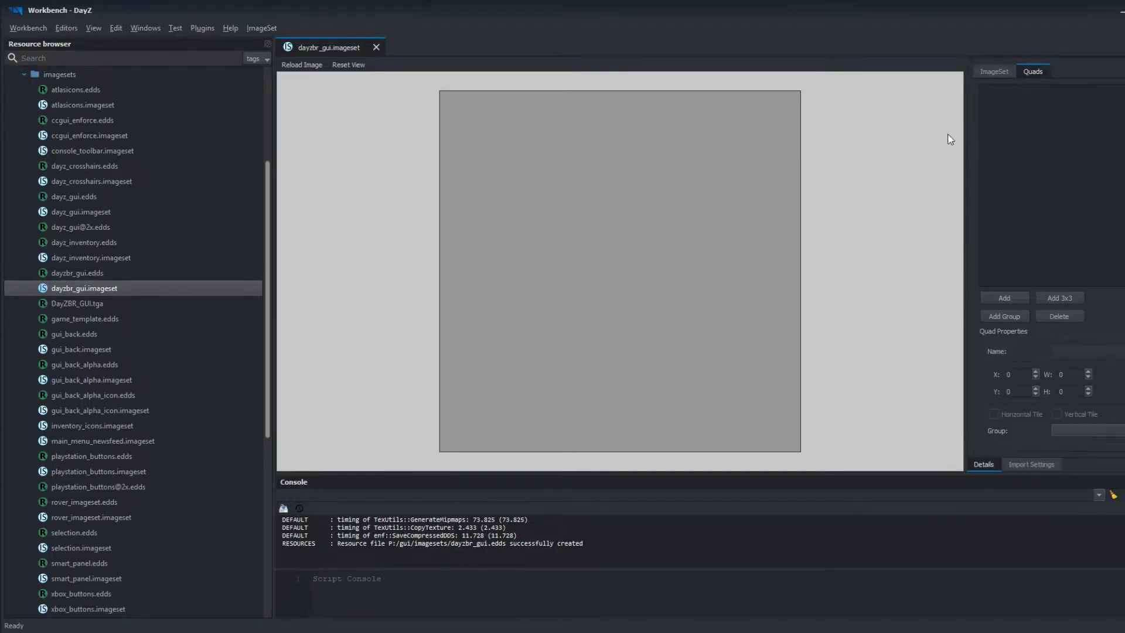
pyautogui.click(994, 72)
pyautogui.doubleClick(1055, 91)
pyautogui.write('dayzbr_')
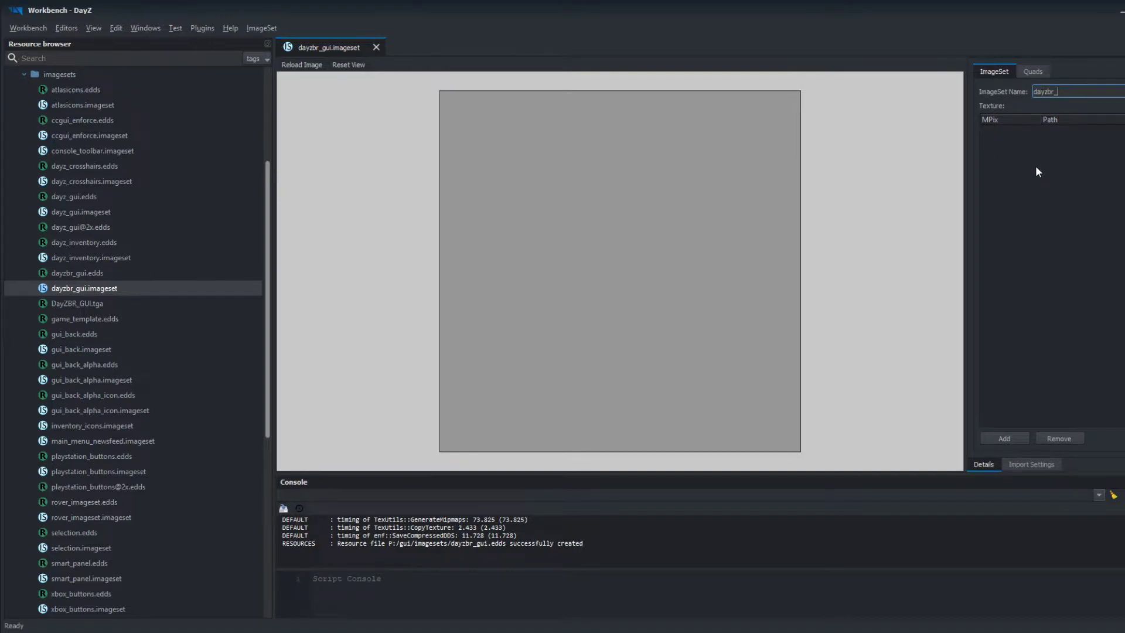
pyautogui.press('Return')
pyautogui.click(1069, 233)
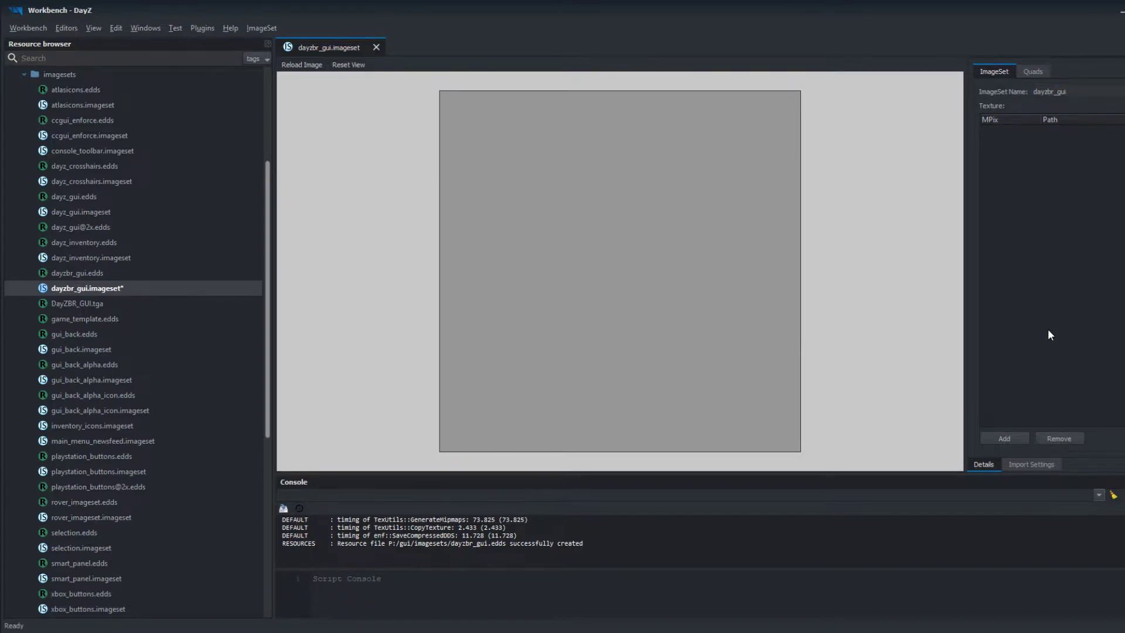
# Add a texture entry to the imageset and assign dayzbr_gui.edds from SourceData/gui/imagesets to it.
pyautogui.click(1001, 434)
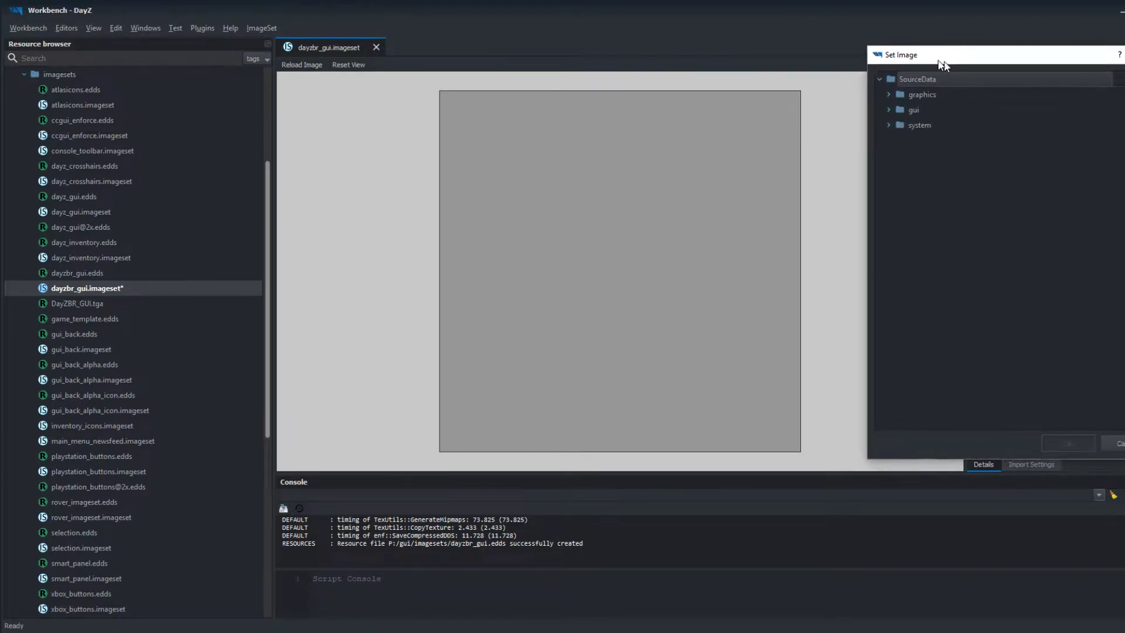
pyautogui.moveTo(997, 61); pyautogui.dragTo(637, 63)
pyautogui.click(580, 106)
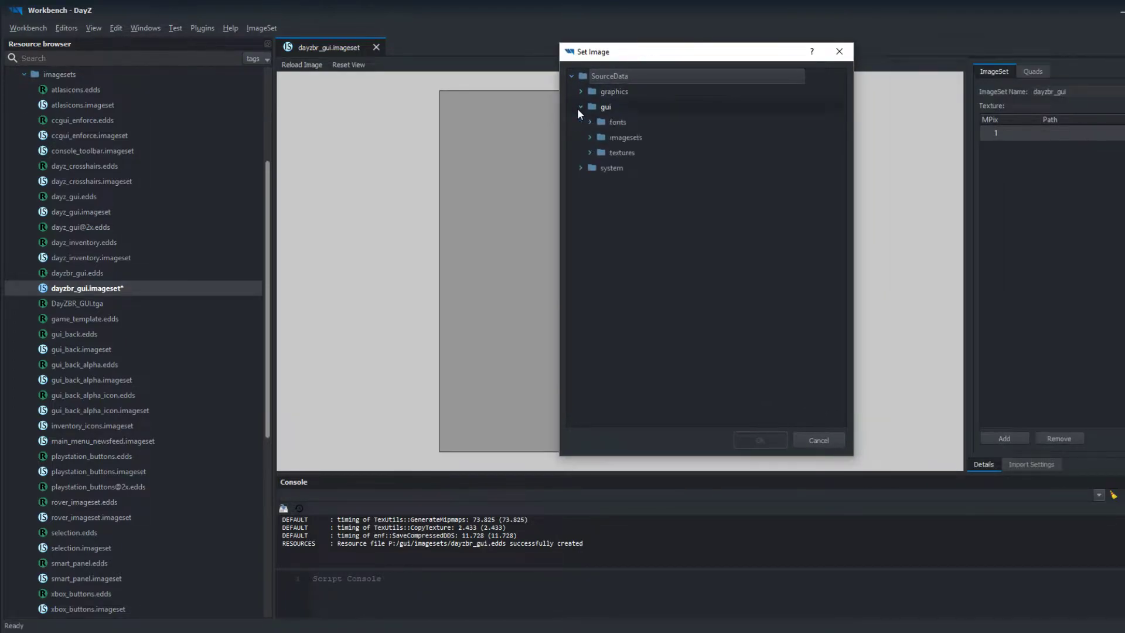
pyautogui.click(589, 137)
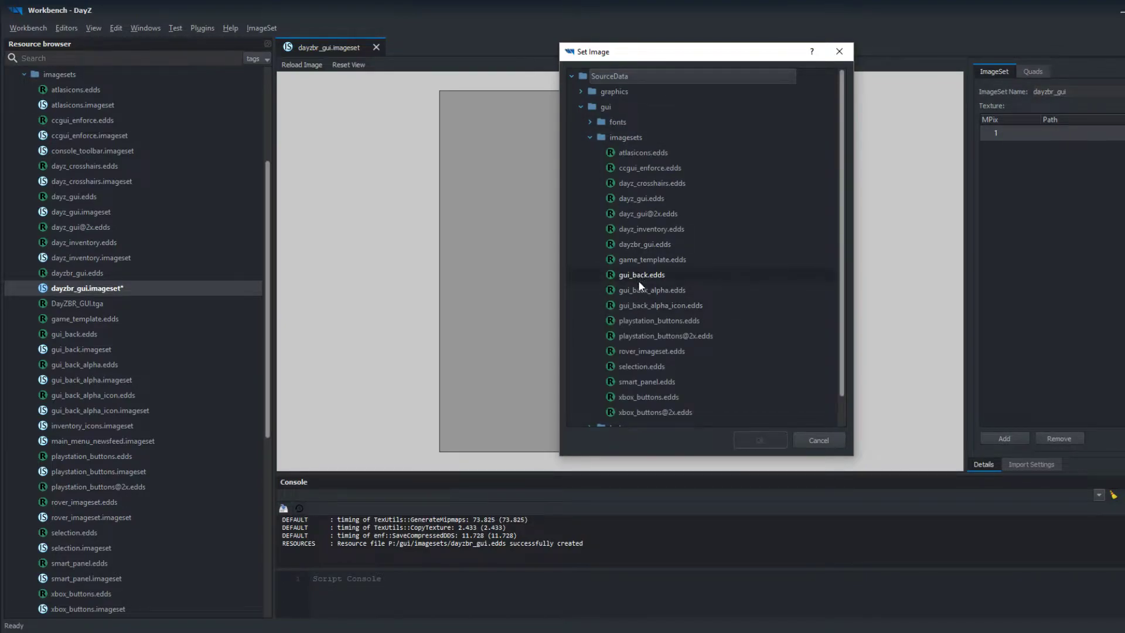
pyautogui.scroll(-1, 649, 255)
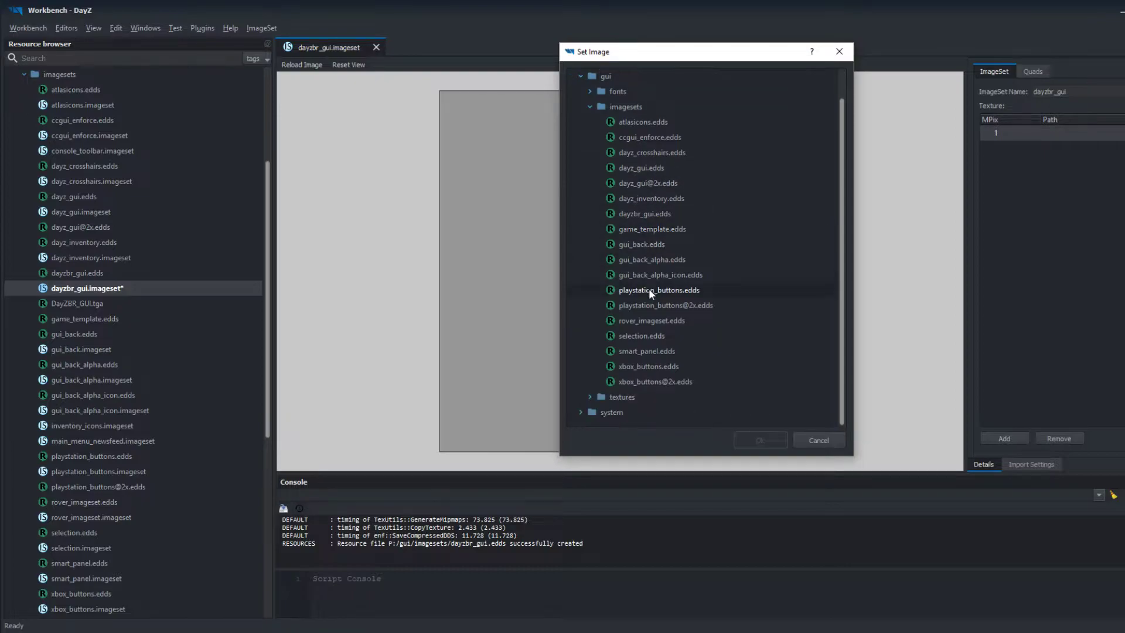
pyautogui.click(647, 214)
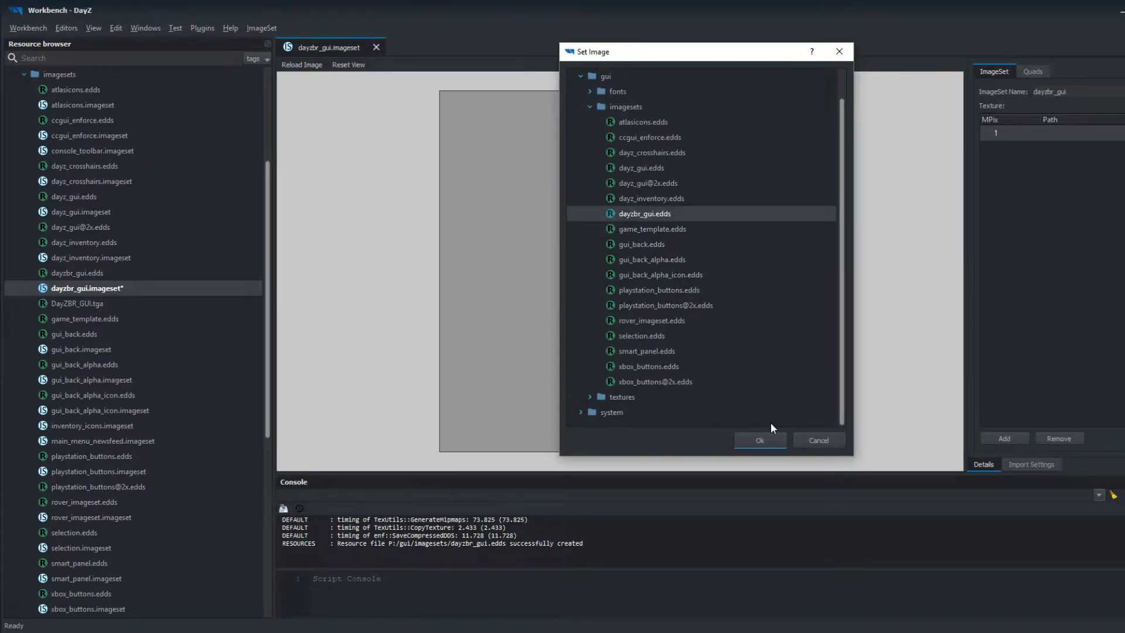
pyautogui.click(762, 436)
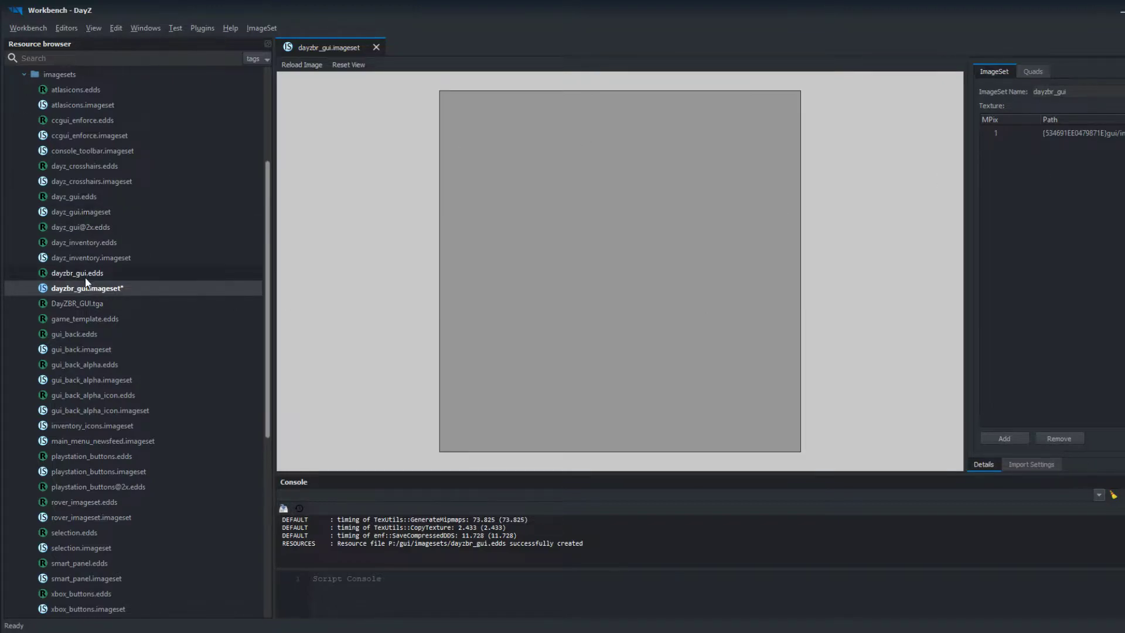
# Inspect the DBR logos and the DayZ Battle Royale lettering up close in the imageset preview.
pyautogui.scroll(-3, 661, 249)
pyautogui.scroll(2, 843, 409)
pyautogui.scroll(-2, 865, 407)
pyautogui.scroll(6, 860, 385)
pyautogui.scroll(5, 686, 246)
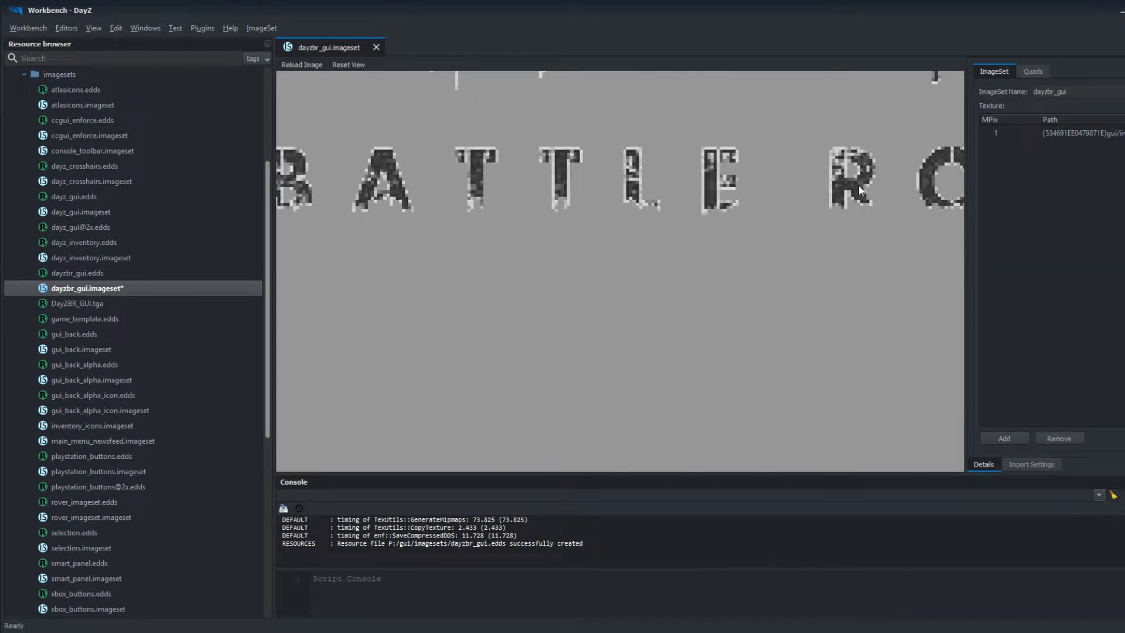
pyautogui.scroll(-6, 740, 196)
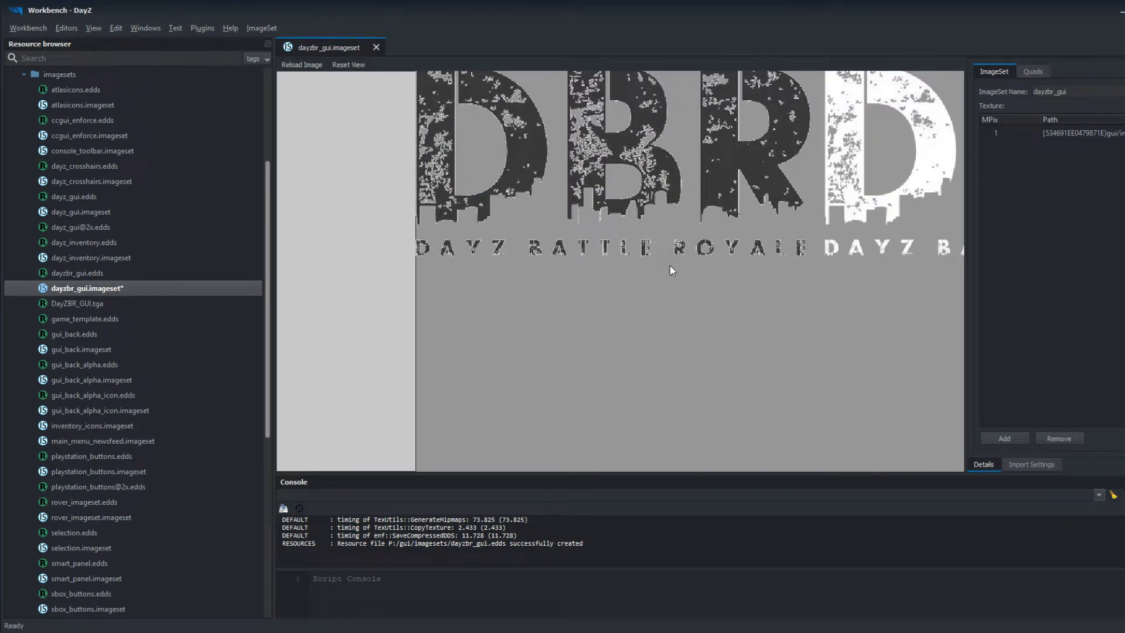
pyautogui.scroll(-2, 671, 270)
pyautogui.scroll(-2, 661, 365)
pyautogui.scroll(1, 899, 463)
pyautogui.moveTo(786, 367); pyautogui.dragTo(623, 233, button='middle')
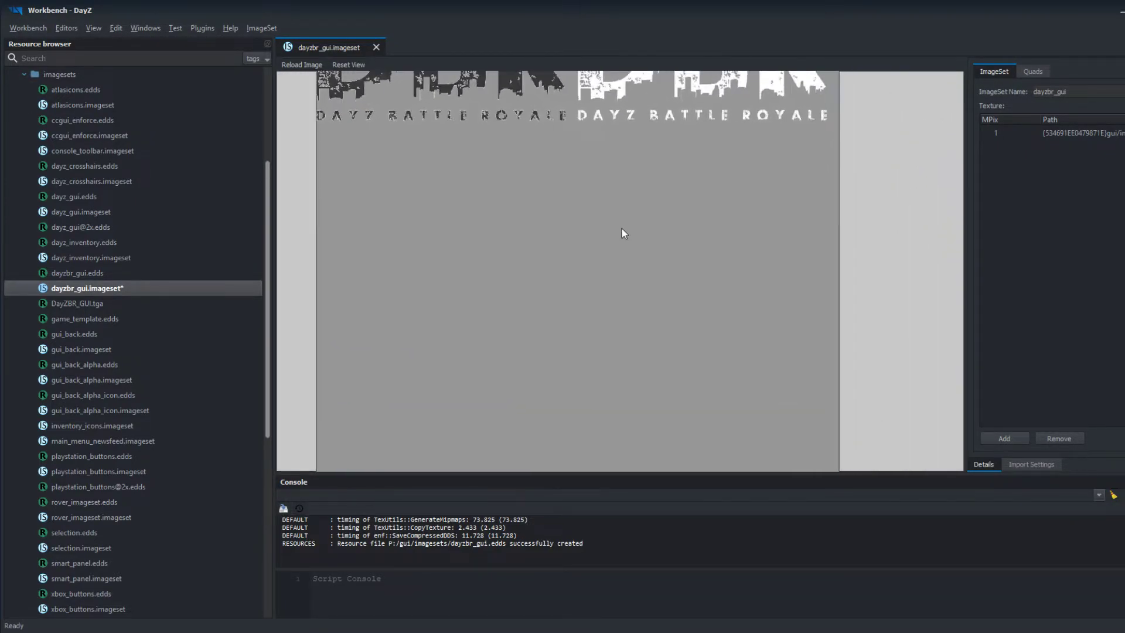
# Save dayzbr_gui.imageset and show its quad list with both logos in view.
pyautogui.hotkey('ctrl', 's')
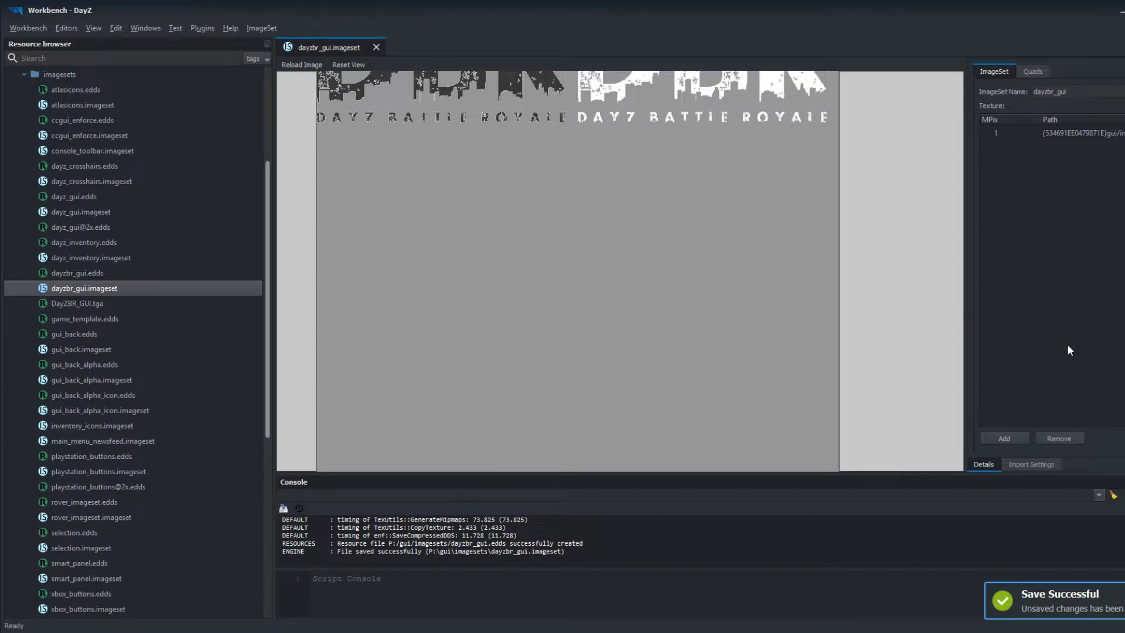
pyautogui.moveTo(614, 197); pyautogui.dragTo(654, 283, button='middle')
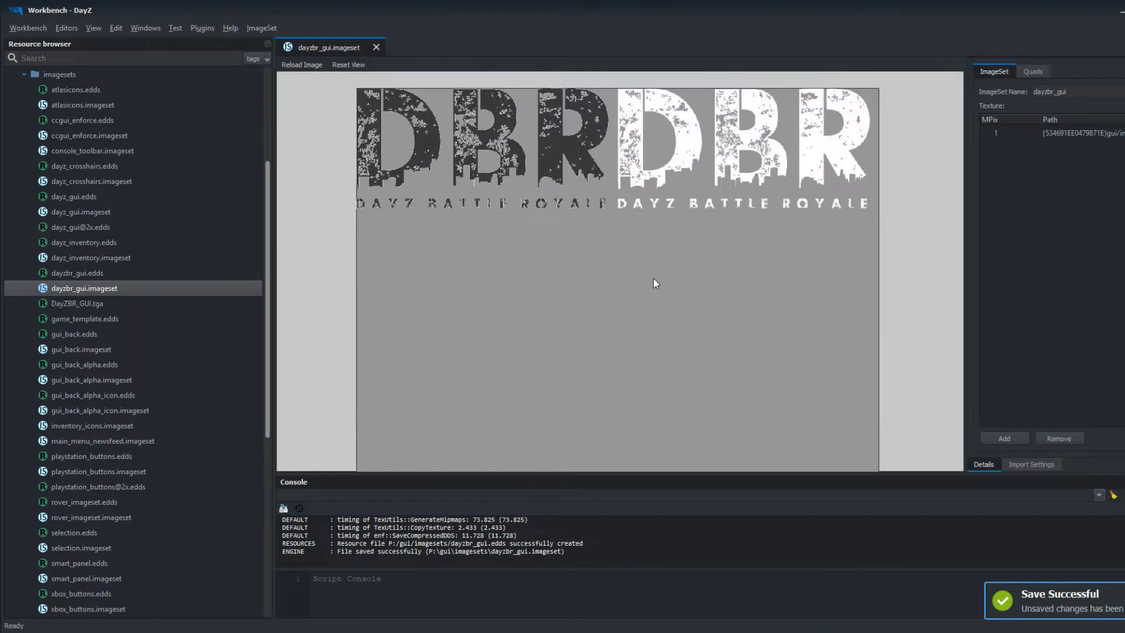
pyautogui.click(1032, 72)
pyautogui.moveTo(580, 297); pyautogui.dragTo(697, 316, button='middle')
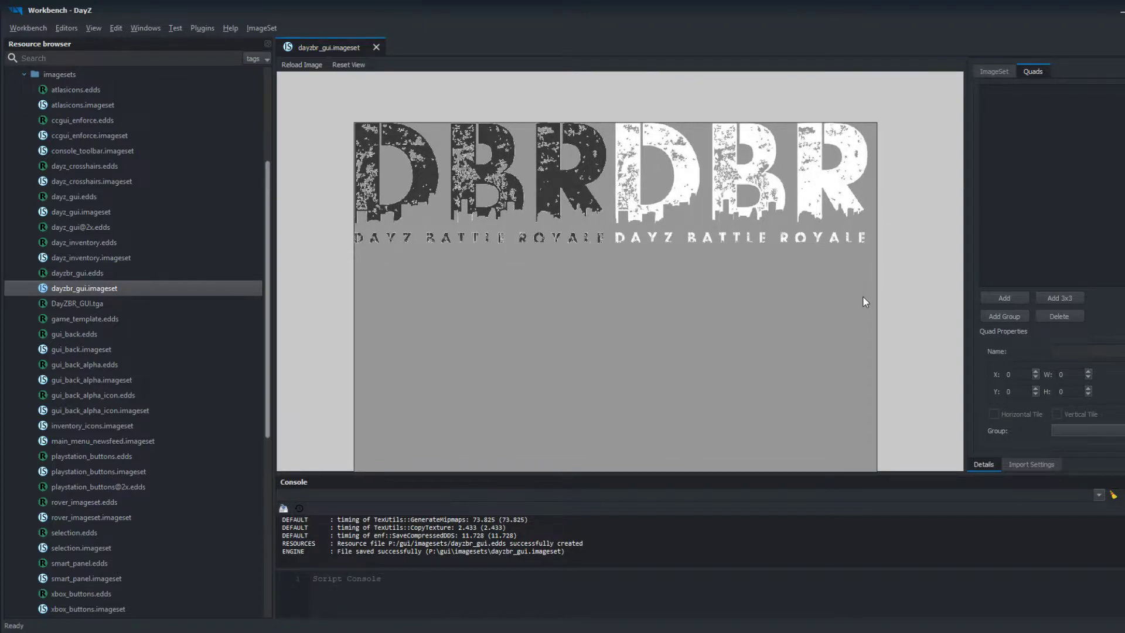
# Add a quad named DayZBRLogo and stretch it over the whole dark DBR logo, about 496 by 242 pixels from the image origin.
pyautogui.click(1015, 299)
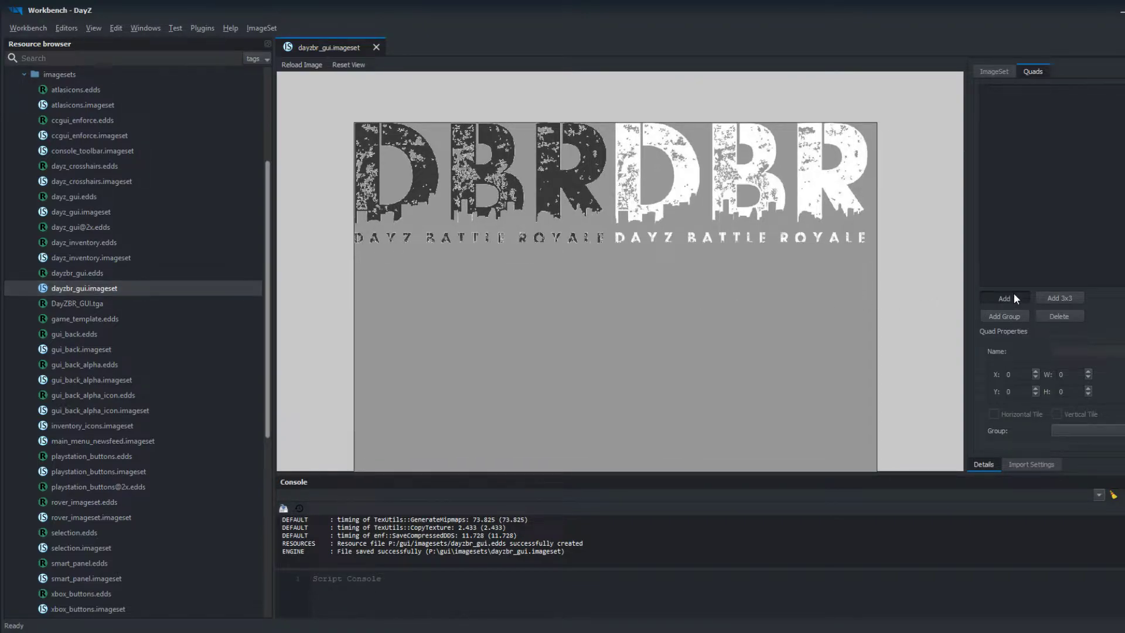
pyautogui.write('DayZBRLogo')
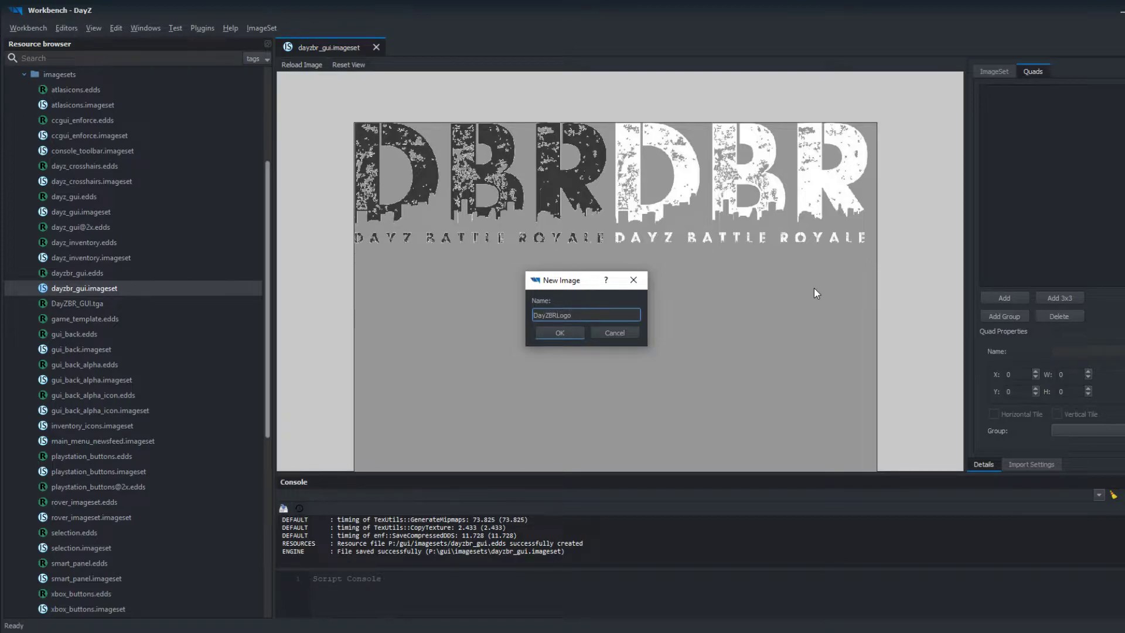
pyautogui.click(567, 329)
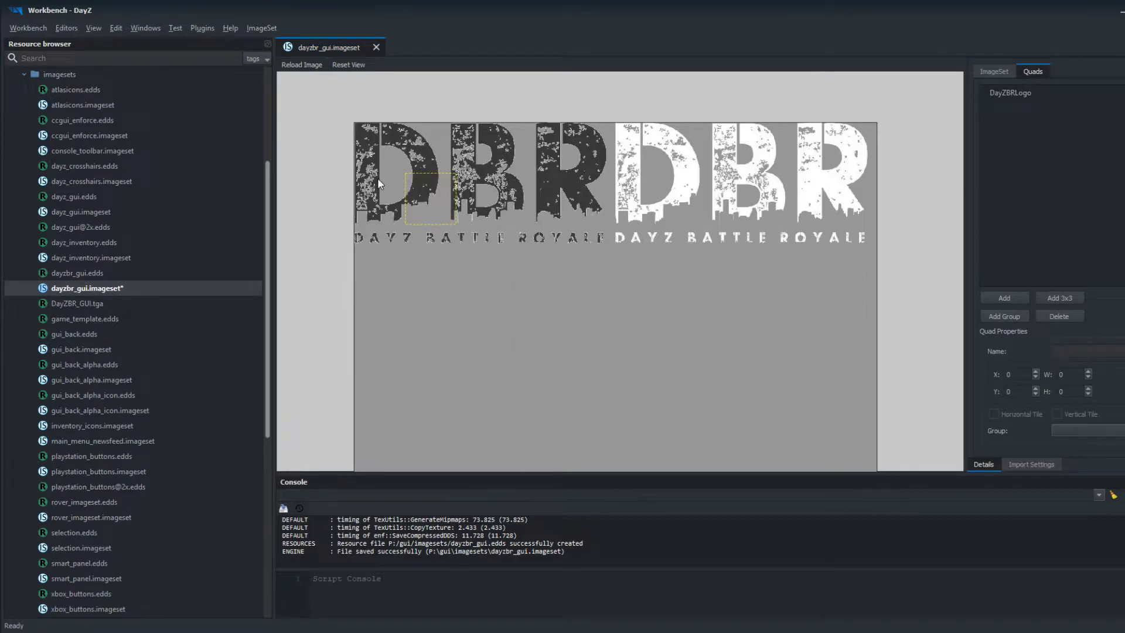
pyautogui.click(423, 197)
pyautogui.moveTo(373, 143); pyautogui.dragTo(608, 245)
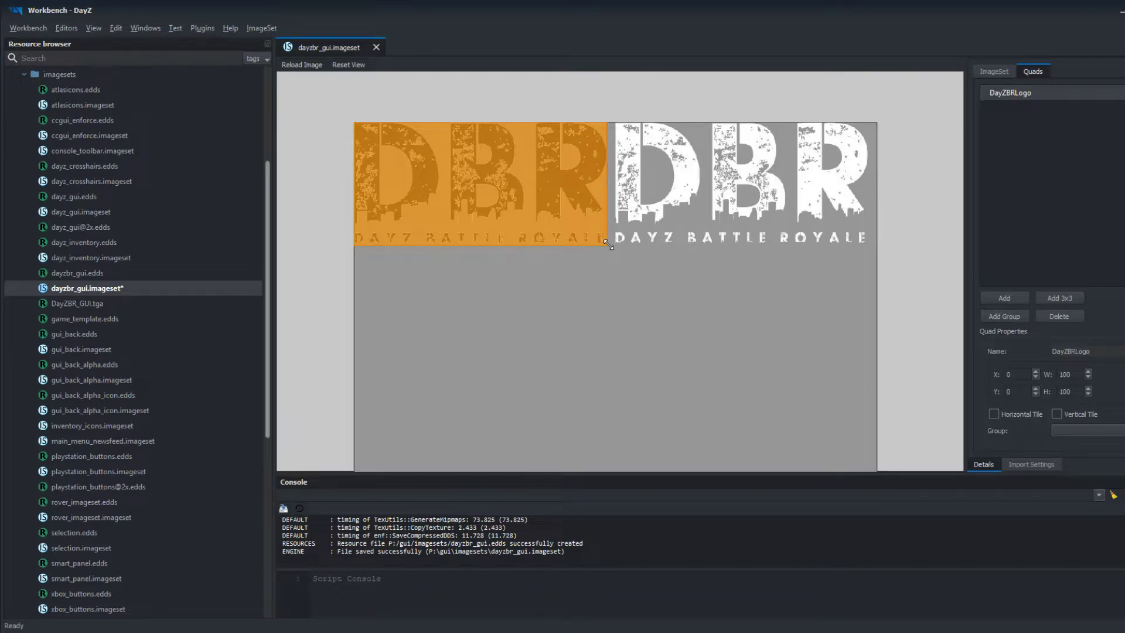
# Trim the right edge of the DayZBRLogo quad closer to the dark letter R, to a width of 495.
pyautogui.scroll(5, 608, 245)
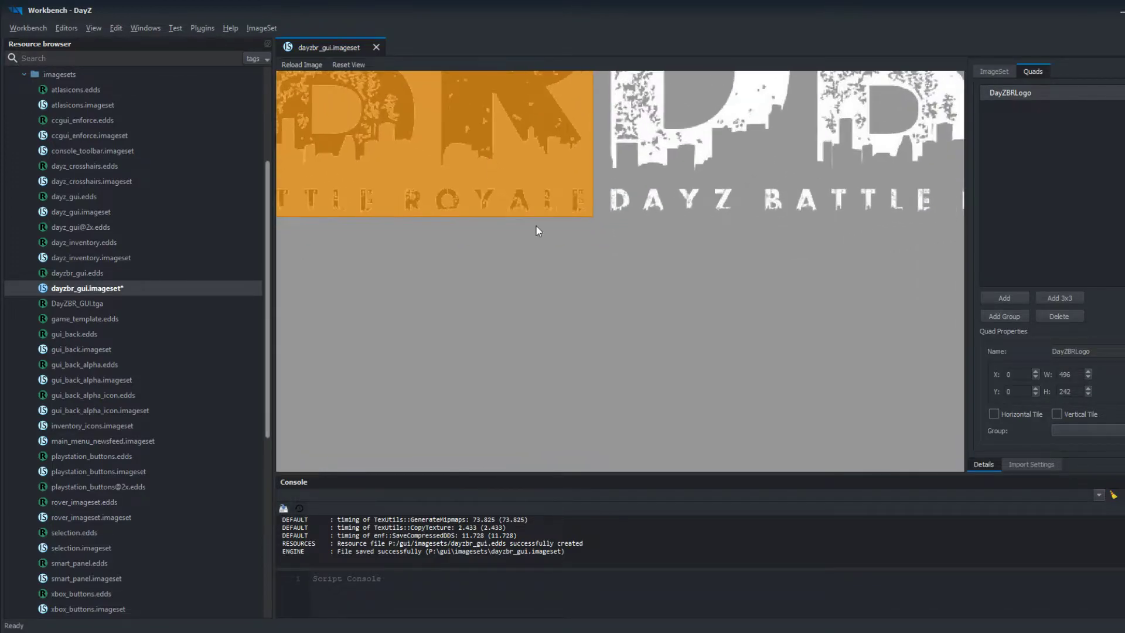
pyautogui.click(484, 286)
pyautogui.scroll(5, 655, 349)
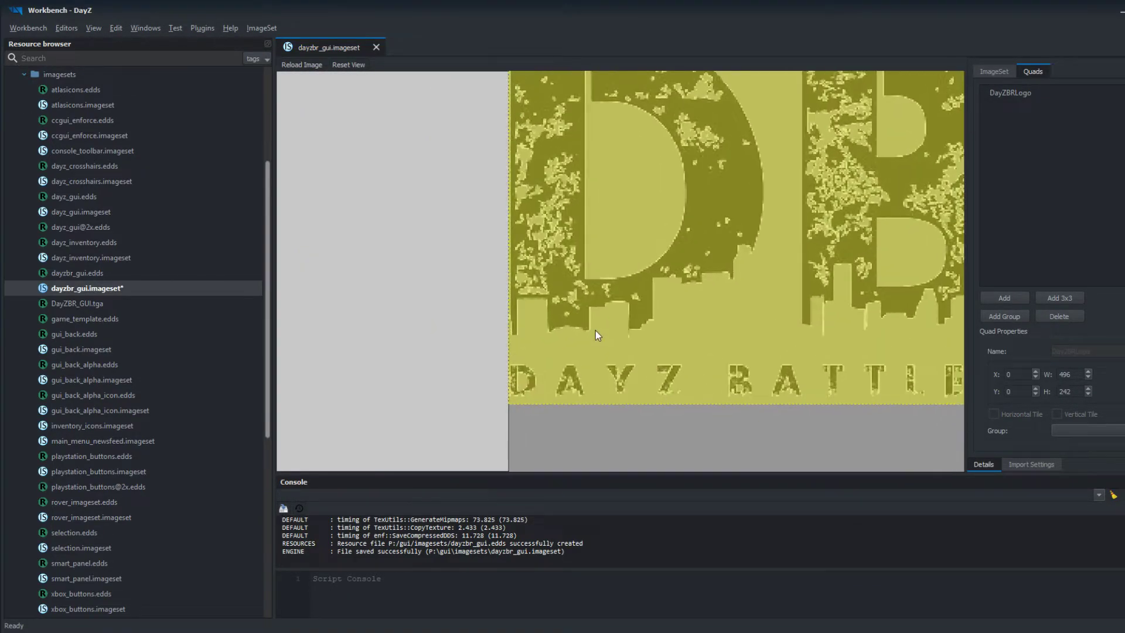
pyautogui.scroll(-5, 465, 195)
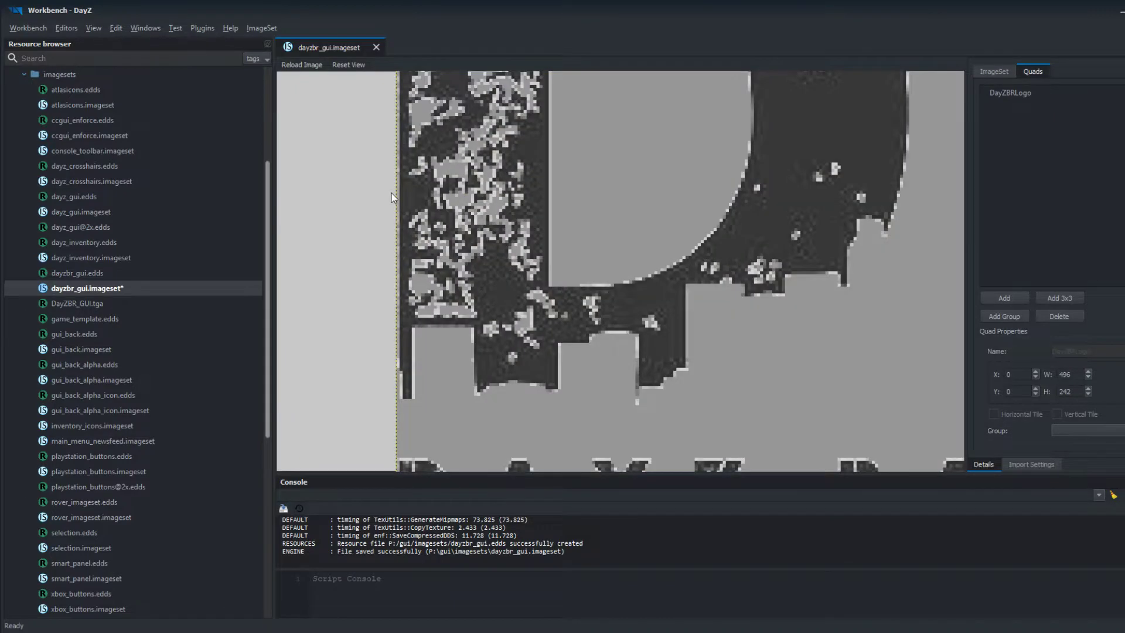
pyautogui.scroll(2, 557, 268)
pyautogui.scroll(5, 712, 241)
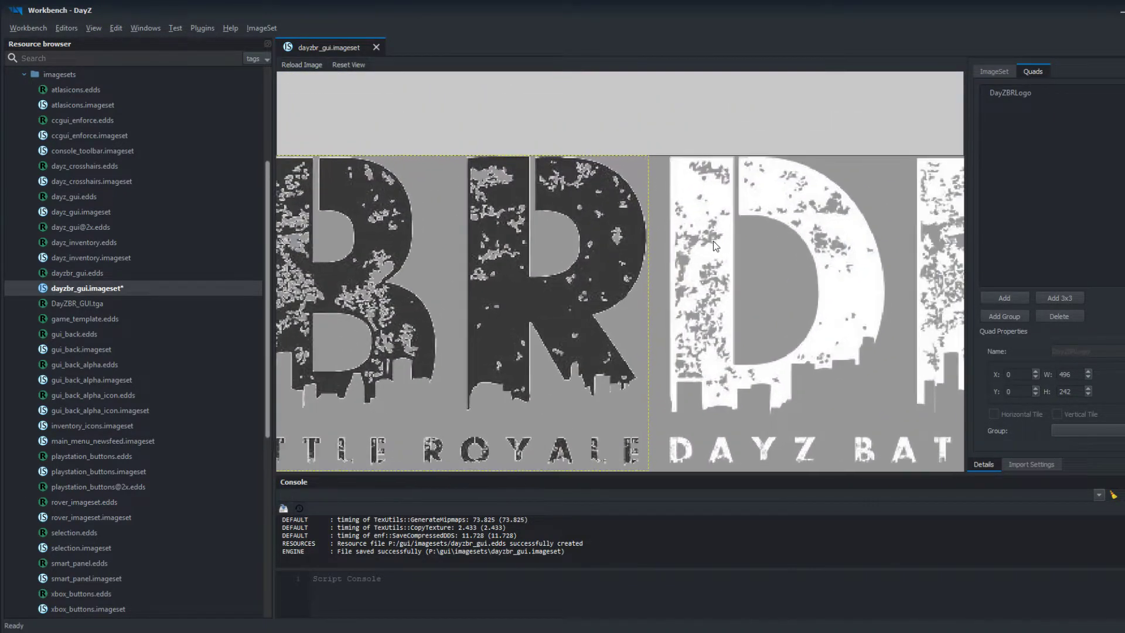
pyautogui.moveTo(533, 350); pyautogui.dragTo(524, 355, button='middle')
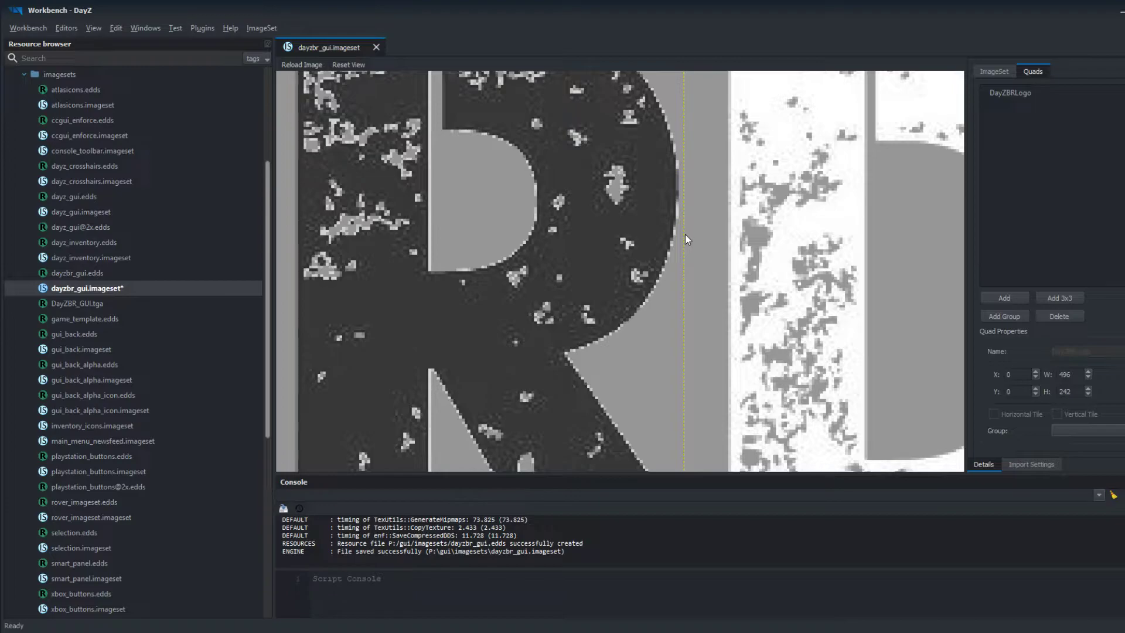
pyautogui.click(683, 240)
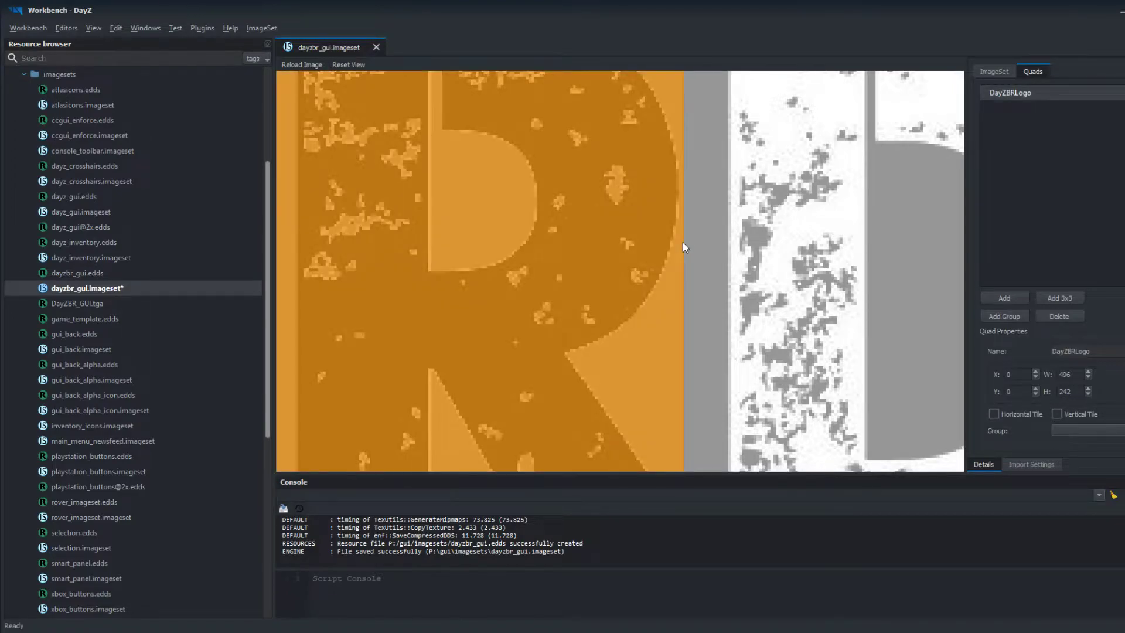
pyautogui.moveTo(684, 246); pyautogui.dragTo(681, 247)
pyautogui.click(725, 277)
# Raise the bottom edge of the DayZBRLogo quad to just below the Battle Royale lettering, at a height of 238.
pyautogui.scroll(-4, 637, 289)
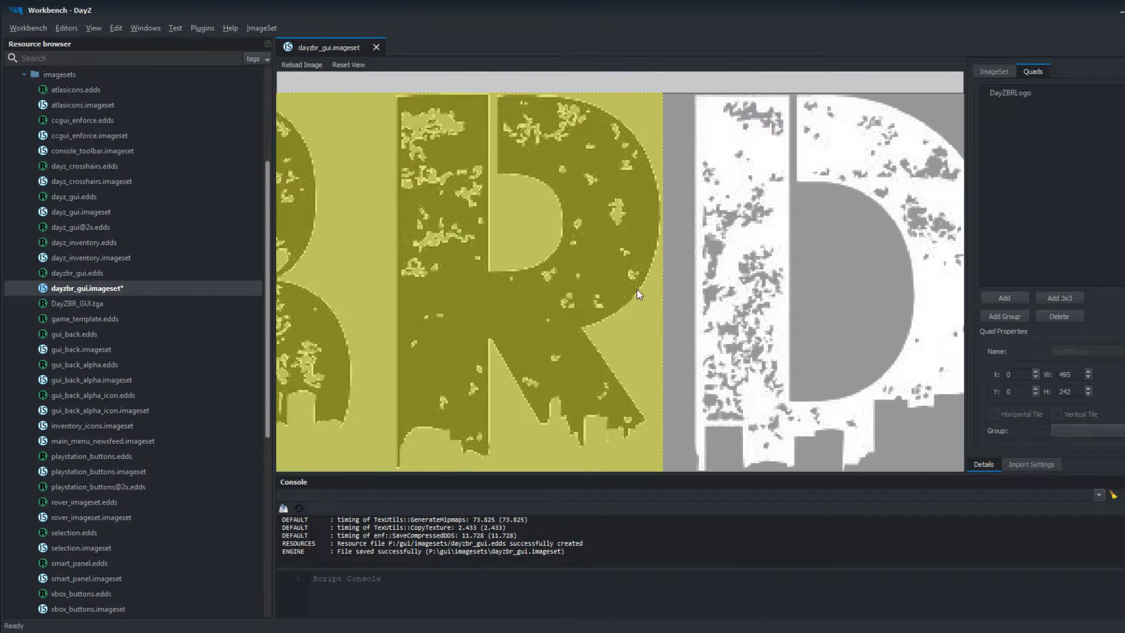
pyautogui.scroll(6, 487, 456)
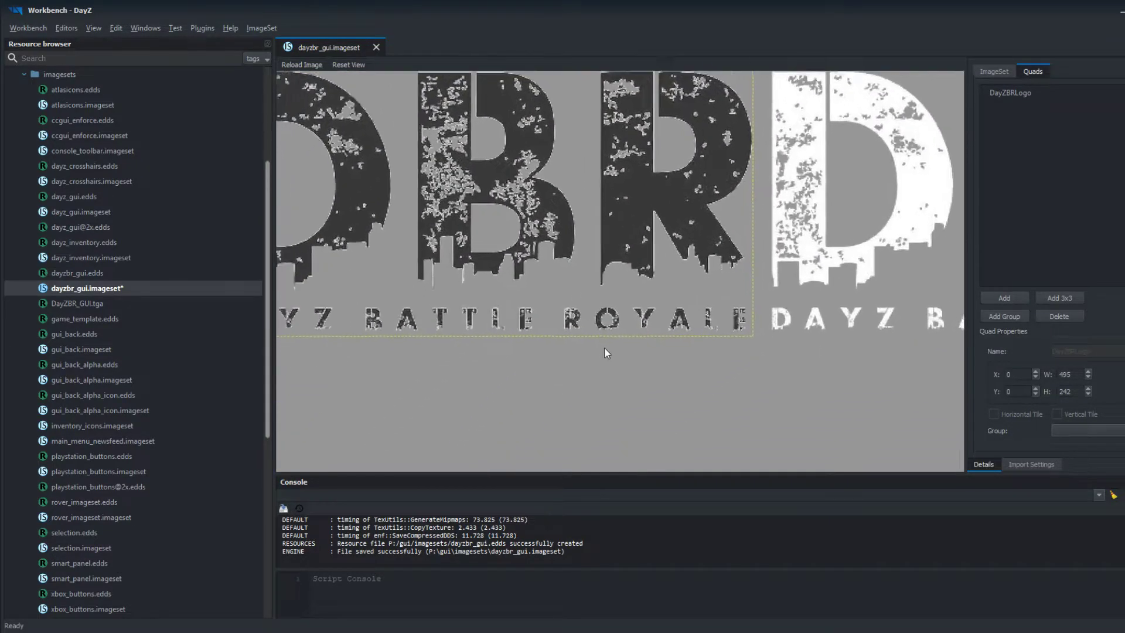
pyautogui.scroll(4, 668, 129)
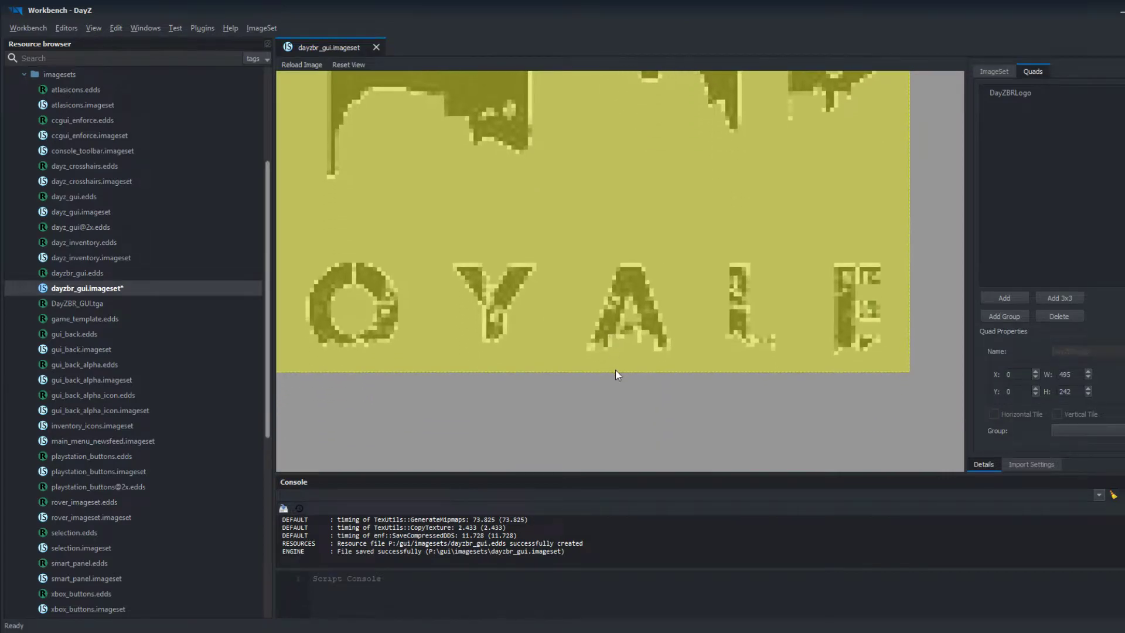
pyautogui.click(614, 373)
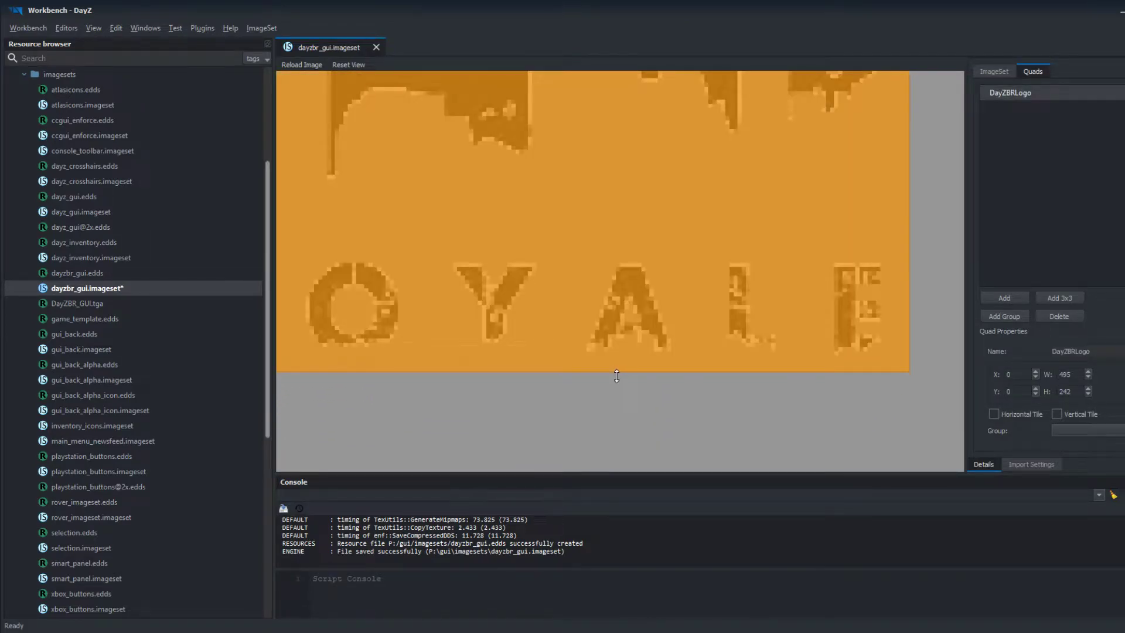
pyautogui.moveTo(611, 371); pyautogui.dragTo(613, 357)
pyautogui.click(711, 391)
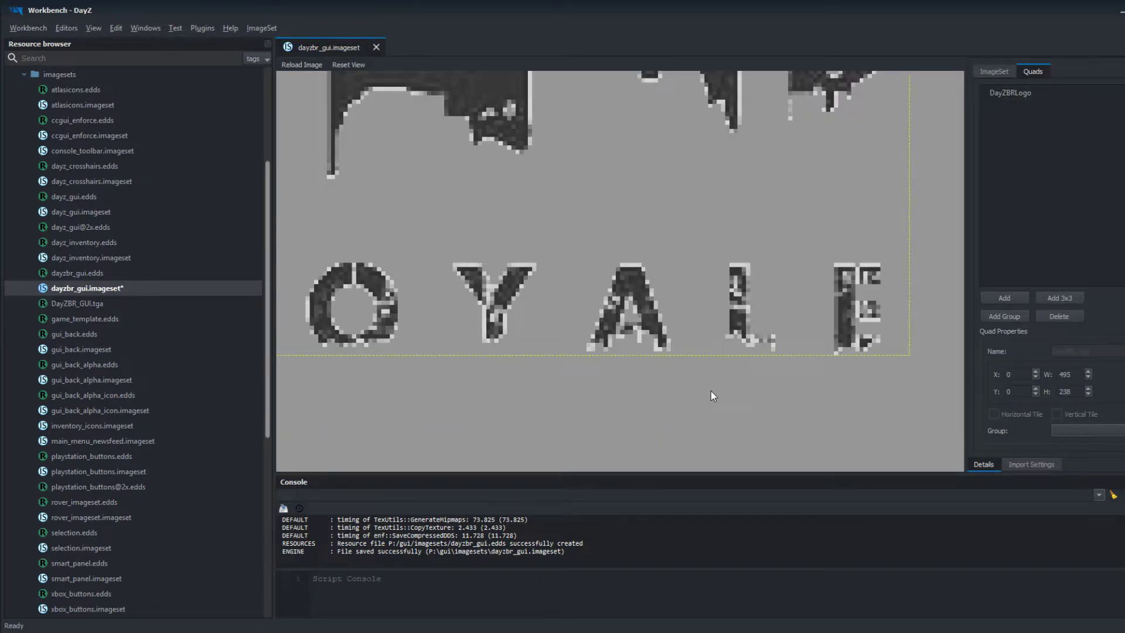
# Tighten the DayZBRLogo quad's right edge to a width of 494 and check its fit around the dark logo.
pyautogui.scroll(3, 871, 389)
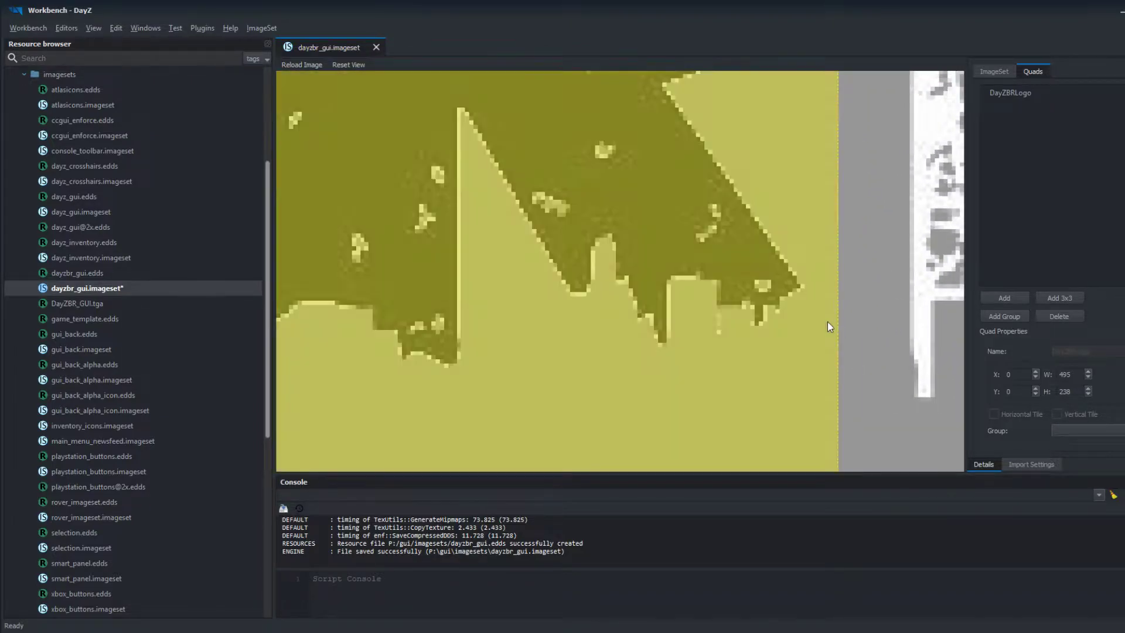
pyautogui.click(830, 326)
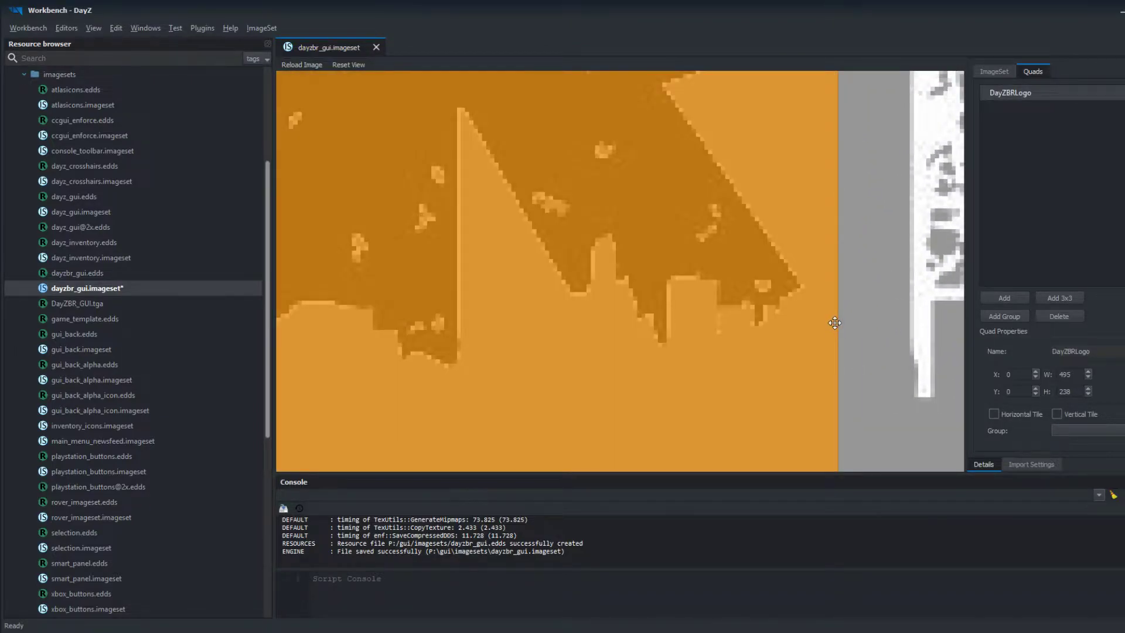
pyautogui.moveTo(838, 325); pyautogui.dragTo(835, 324)
pyautogui.scroll(-6, 852, 311)
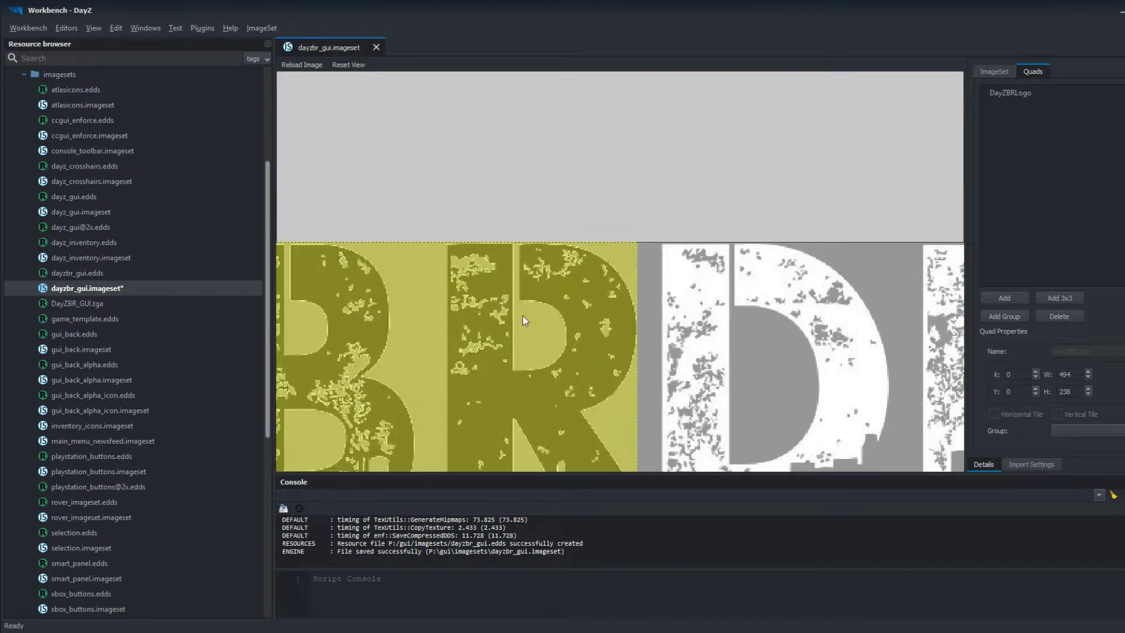
pyautogui.moveTo(677, 377); pyautogui.dragTo(877, 201, button='middle')
pyautogui.click(740, 221)
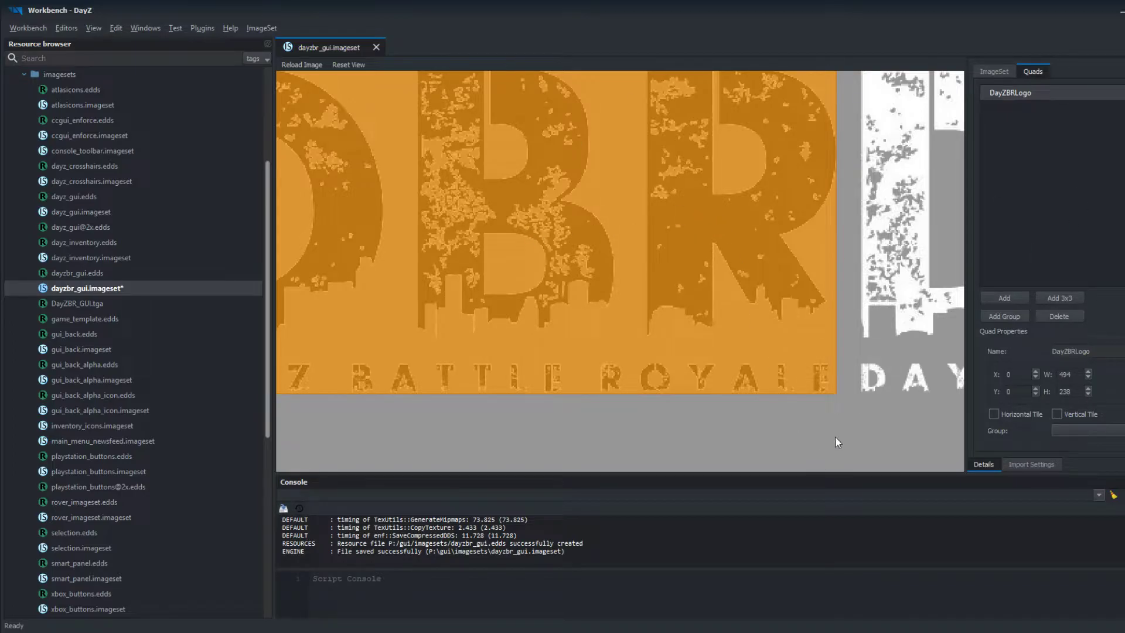
pyautogui.click(1005, 245)
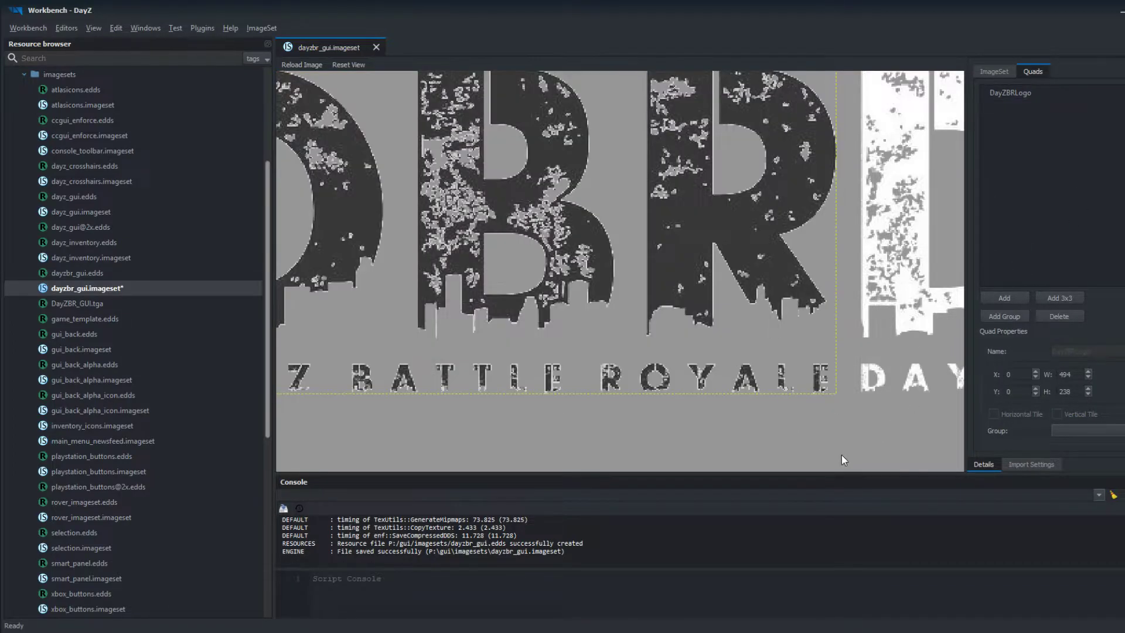
# Add a second quad named DayZBRLogo_White and move it onto the lower left of the white logo, at about X 511, Y 138.
pyautogui.click(1012, 298)
pyautogui.write('DayZBRLogo_White')
pyautogui.press('Return')
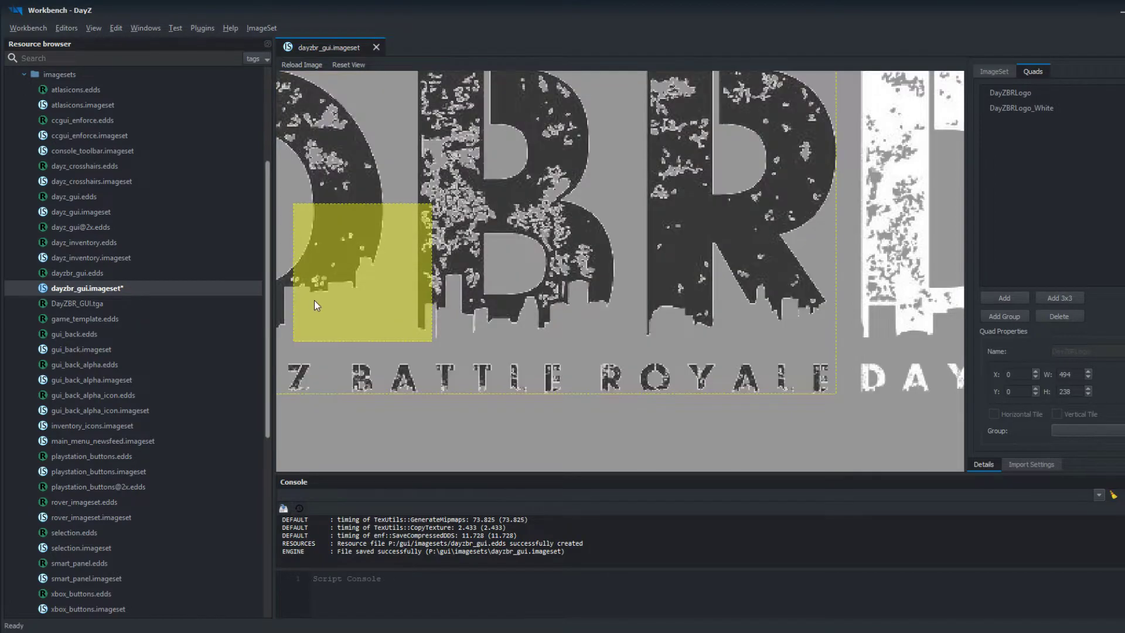
pyautogui.moveTo(314, 305); pyautogui.dragTo(889, 350)
# Align the DayZBRLogo_White quad's left edge with the white letter D at X 512, shifting the quad to about Y 145.
pyautogui.moveTo(871, 217); pyautogui.dragTo(711, 194, button='middle')
pyautogui.scroll(2, 711, 194)
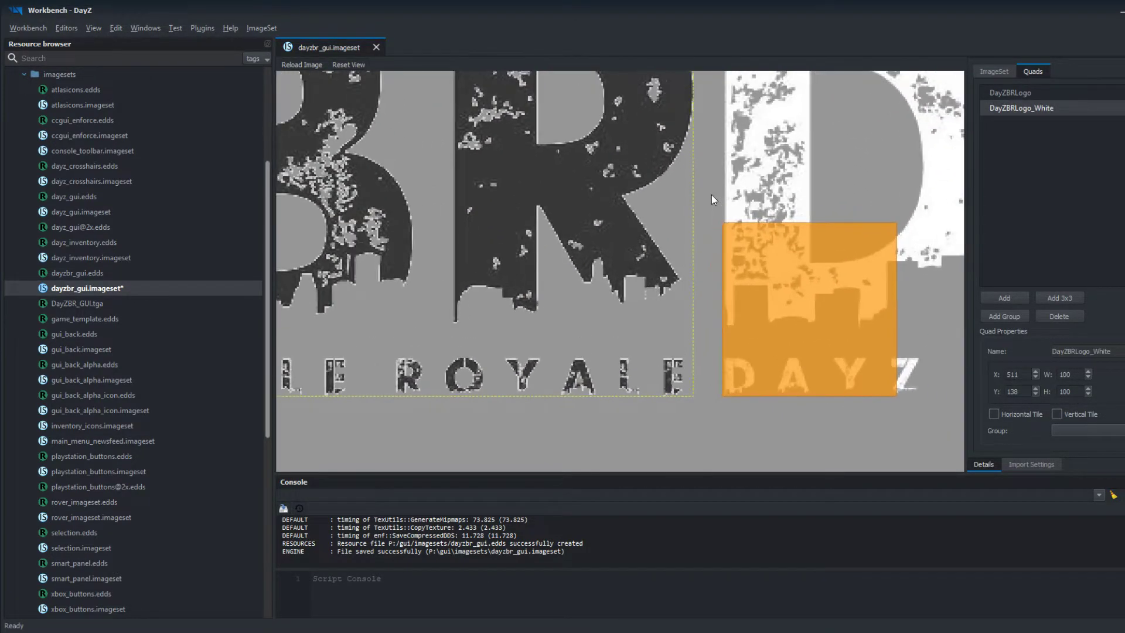
pyautogui.scroll(2, 712, 195)
pyautogui.moveTo(843, 251); pyautogui.dragTo(841, 244)
pyautogui.scroll(1, 869, 221)
pyautogui.click(841, 186)
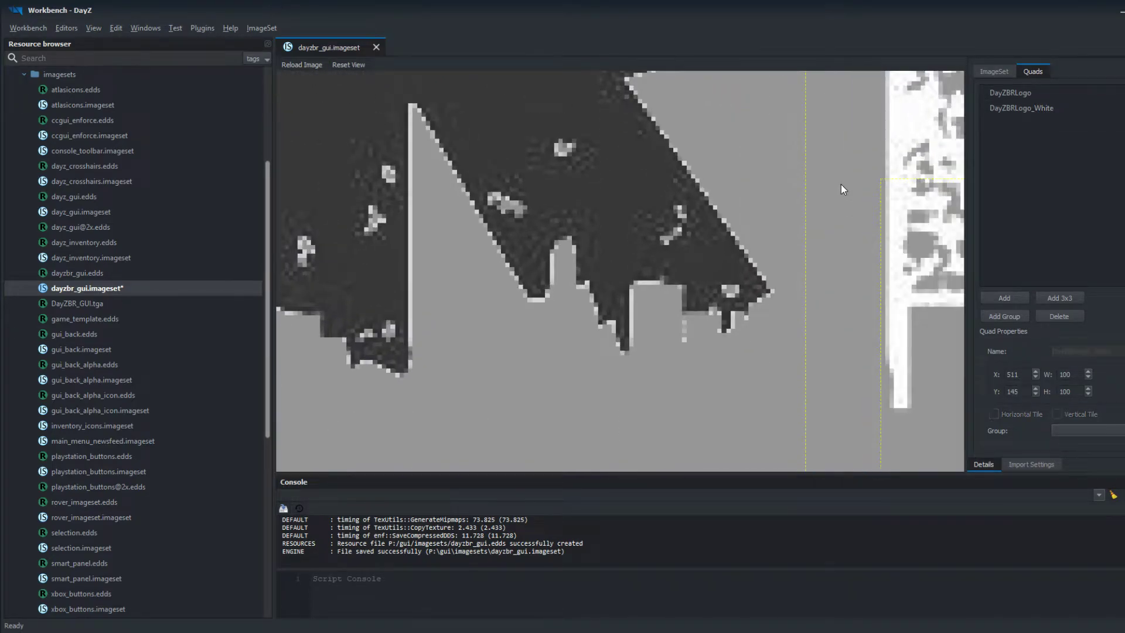
pyautogui.scroll(-2, 654, 224)
pyautogui.scroll(2, 680, 237)
pyautogui.scroll(1, 709, 240)
pyautogui.click(708, 240)
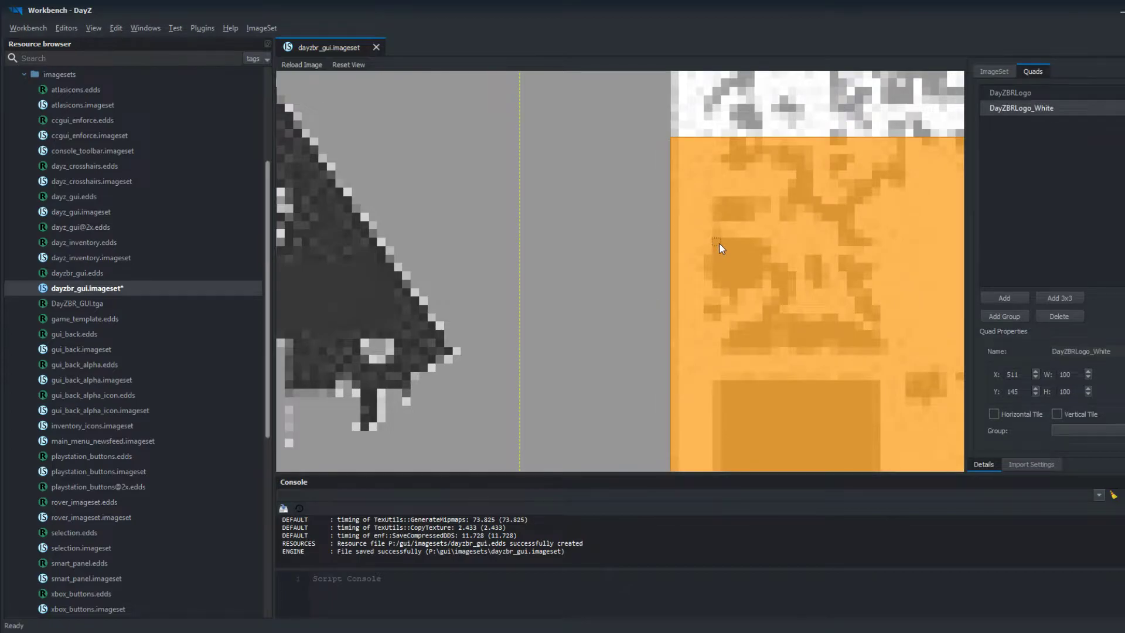
pyautogui.scroll(-3, 651, 171)
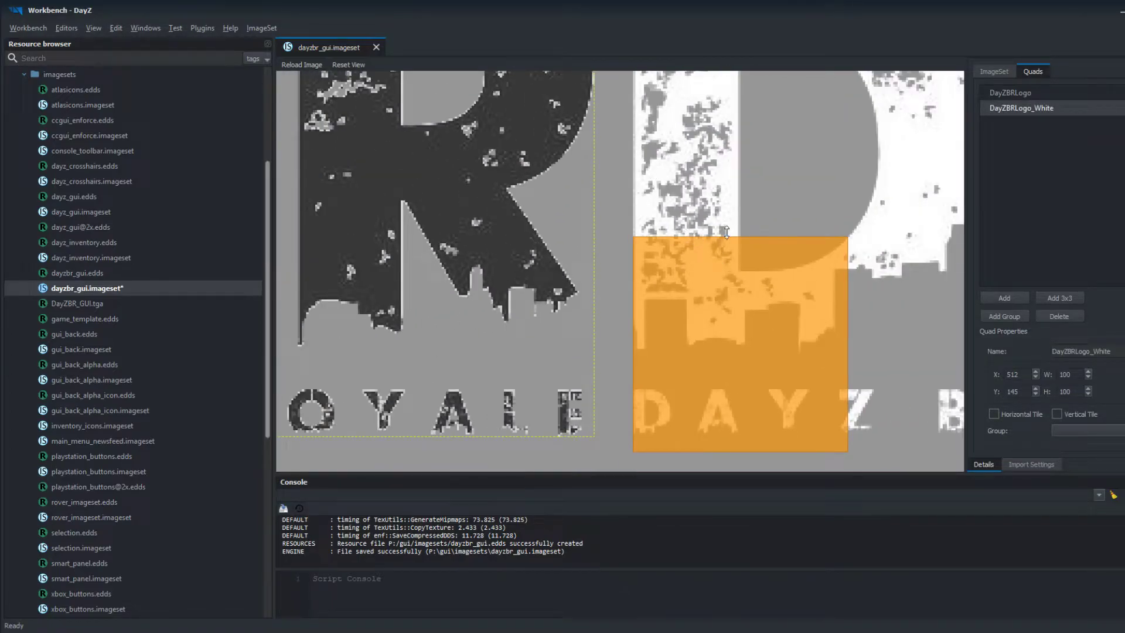
# Extend the DayZBRLogo_White quad's top edge up to the image's upper border at Y 0, for a height of about 245.
pyautogui.moveTo(726, 232); pyautogui.dragTo(726, 104)
pyautogui.scroll(1, 894, 205)
pyautogui.scroll(-2, 871, 185)
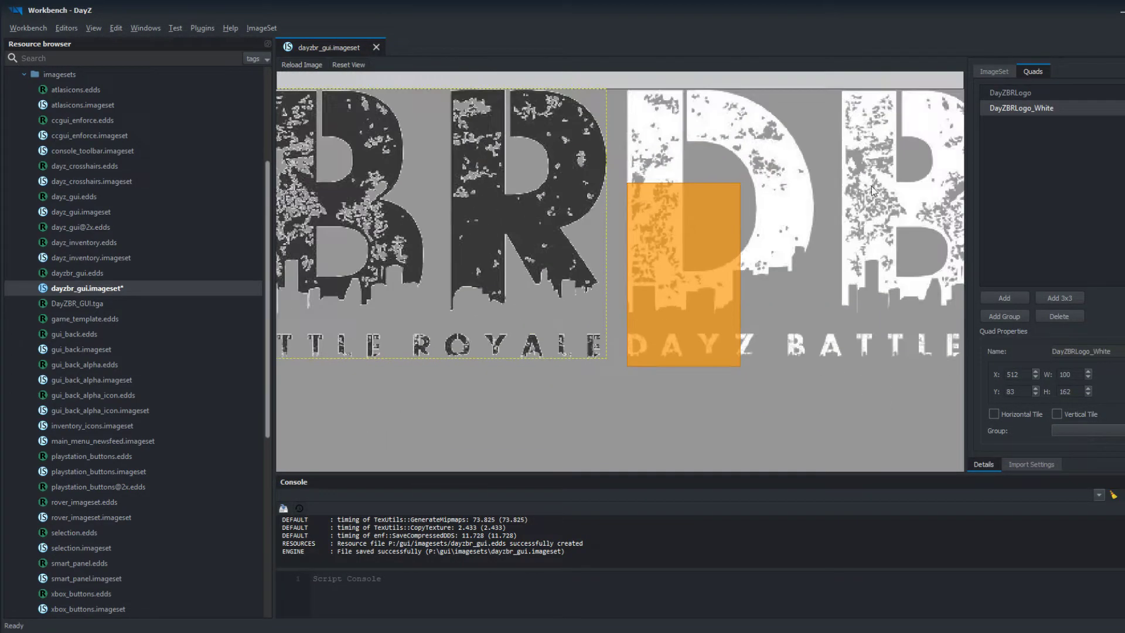
pyautogui.scroll(2, 783, 238)
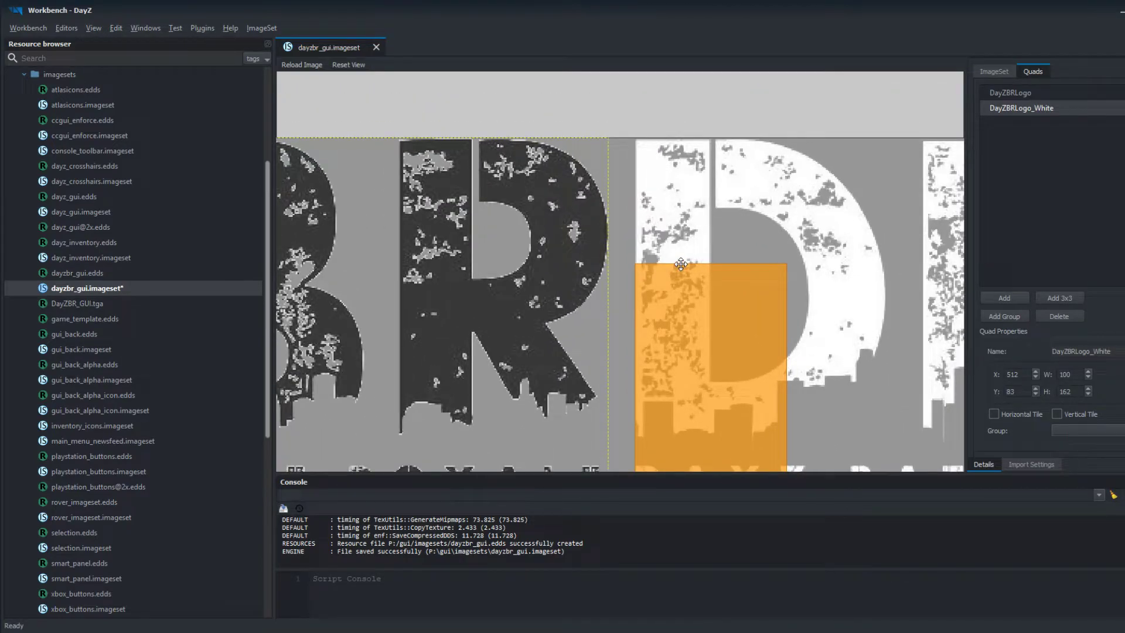
pyautogui.moveTo(680, 263); pyautogui.dragTo(692, 138)
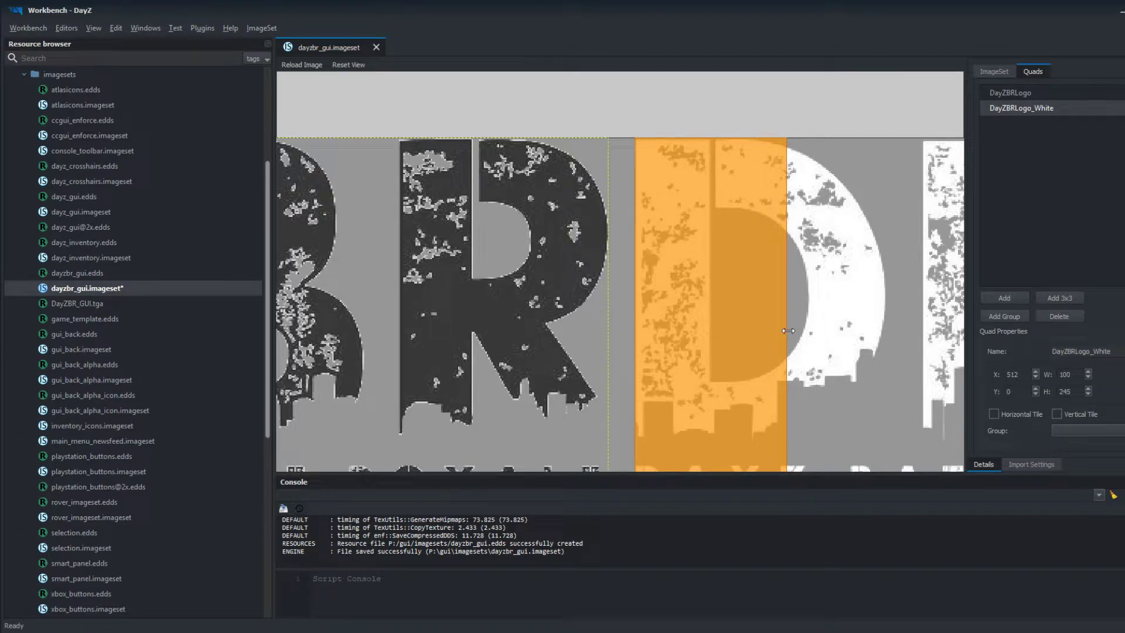
# Match the DayZBRLogo_White quad's size to the dark logo quad, width 494 and height 238, and check the fit around both logos.
pyautogui.click(497, 297)
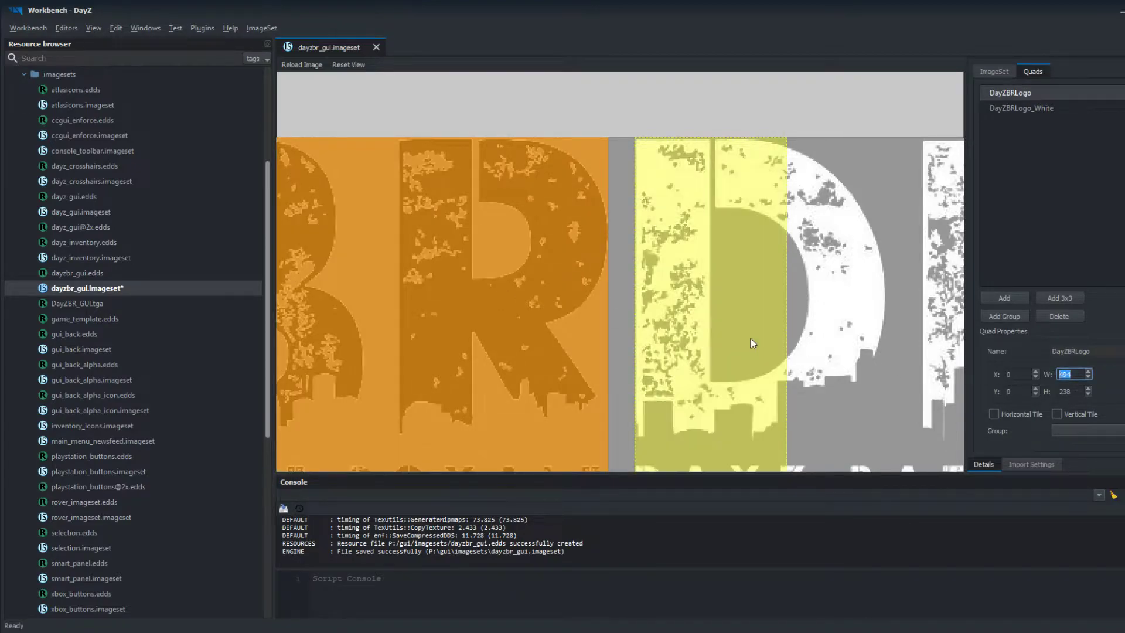
pyautogui.click(761, 346)
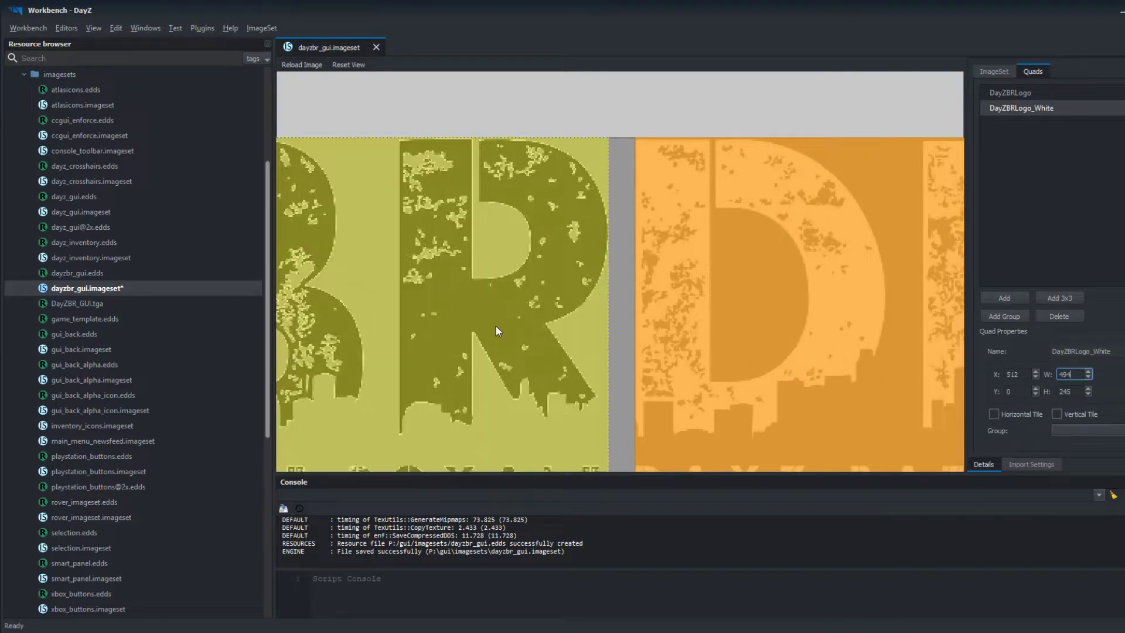
pyautogui.click(496, 326)
pyautogui.click(733, 343)
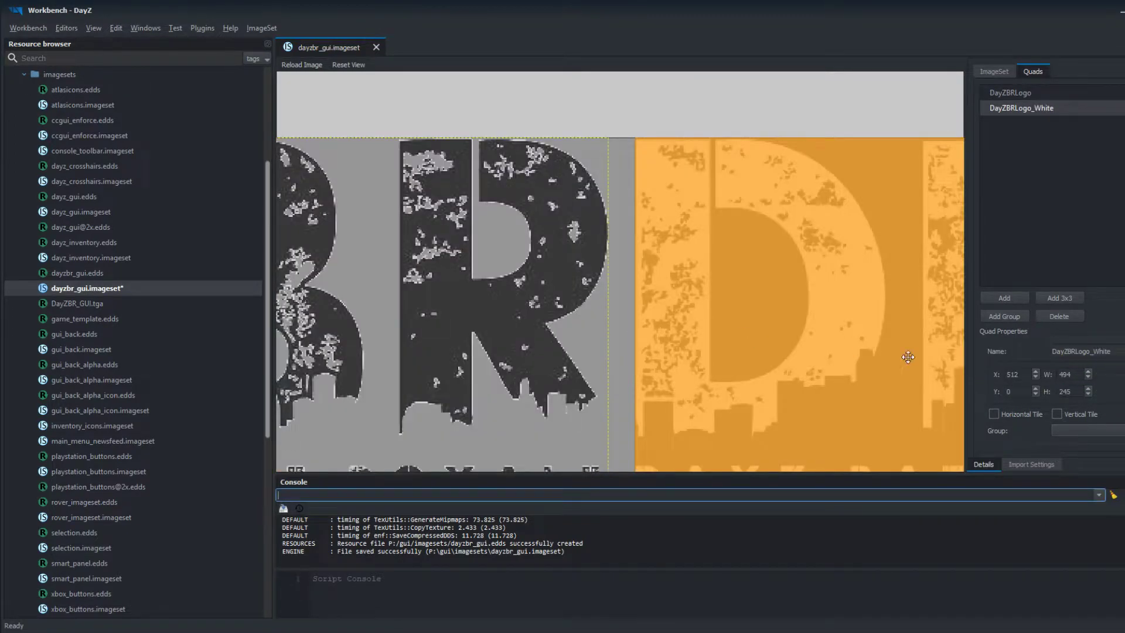
pyautogui.click(627, 259)
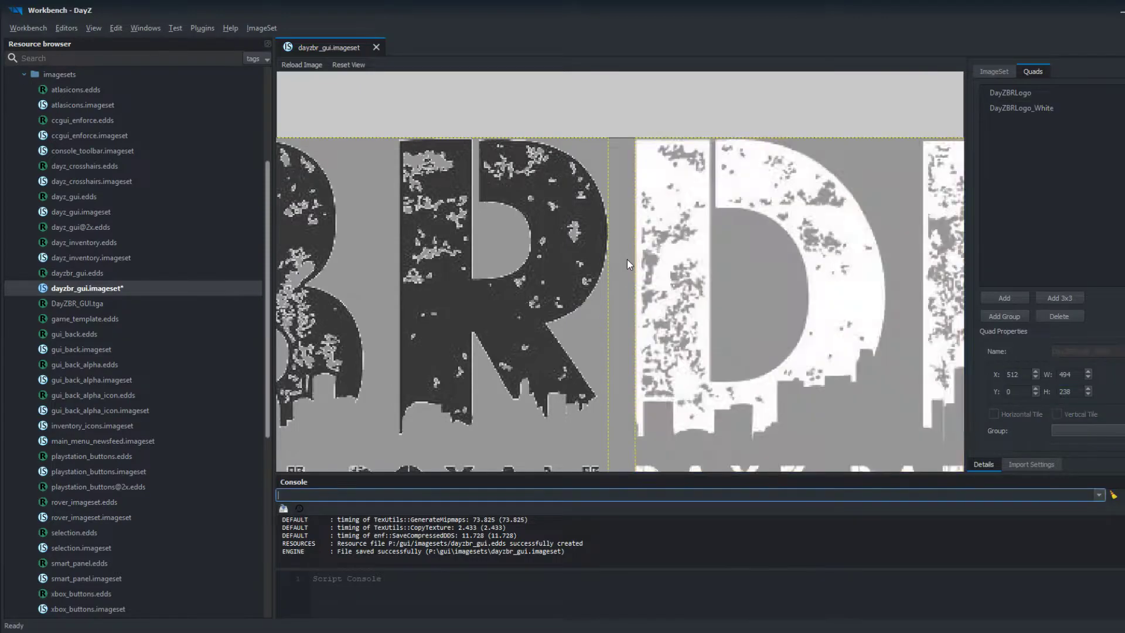
pyautogui.moveTo(840, 388); pyautogui.dragTo(354, 232, button='middle')
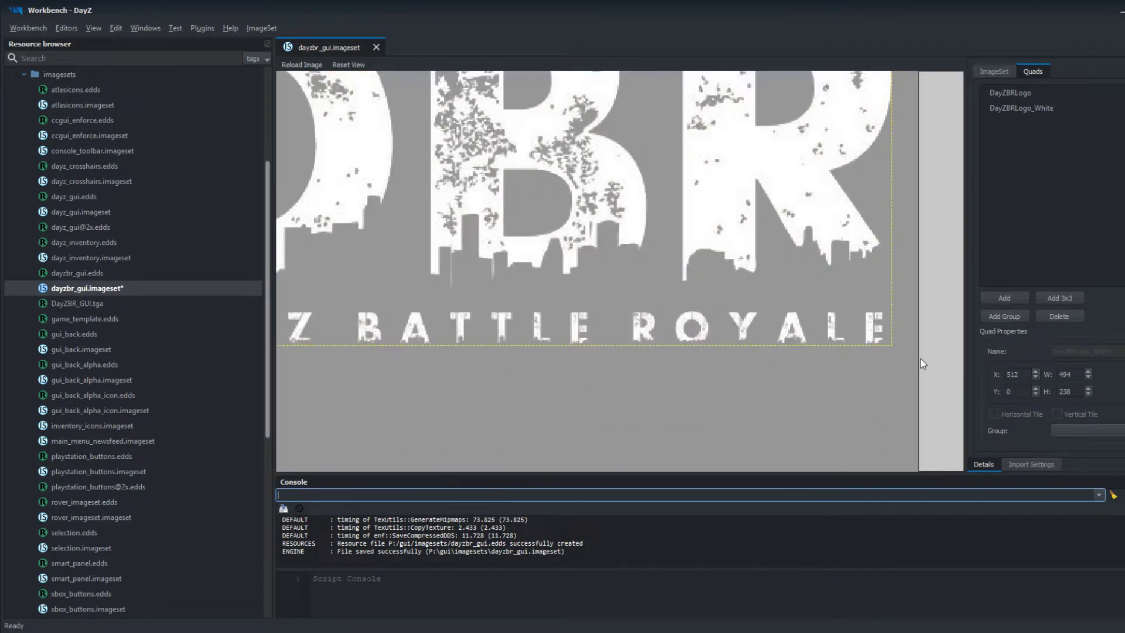
pyautogui.moveTo(852, 223); pyautogui.dragTo(776, 364, button='middle')
pyautogui.scroll(-5, 679, 326)
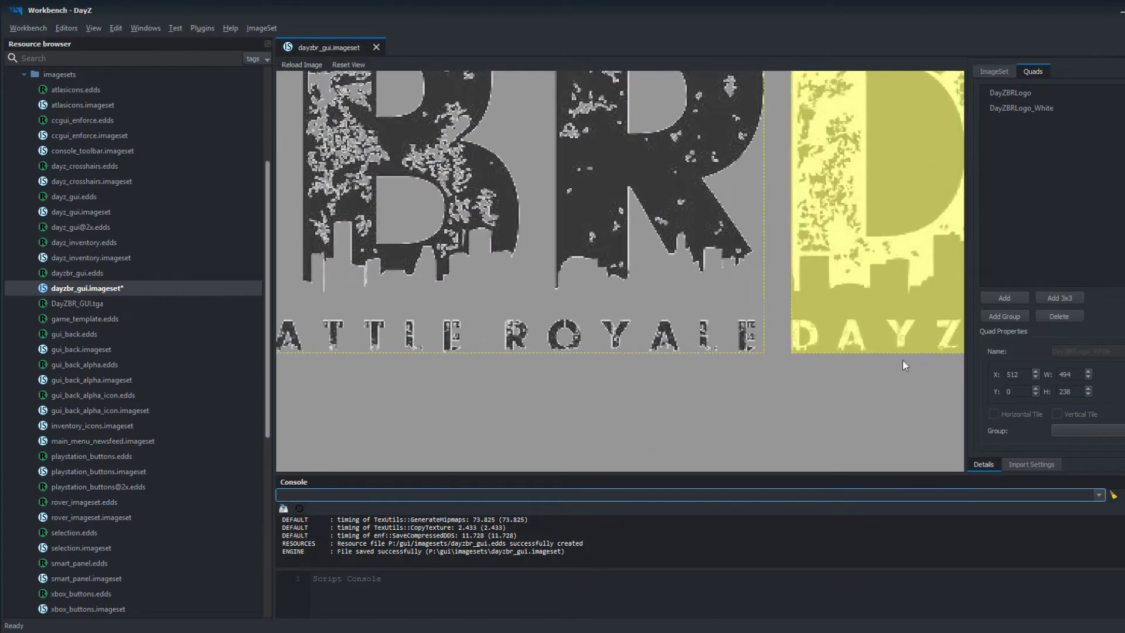
pyautogui.moveTo(768, 357); pyautogui.dragTo(650, 356, button='middle')
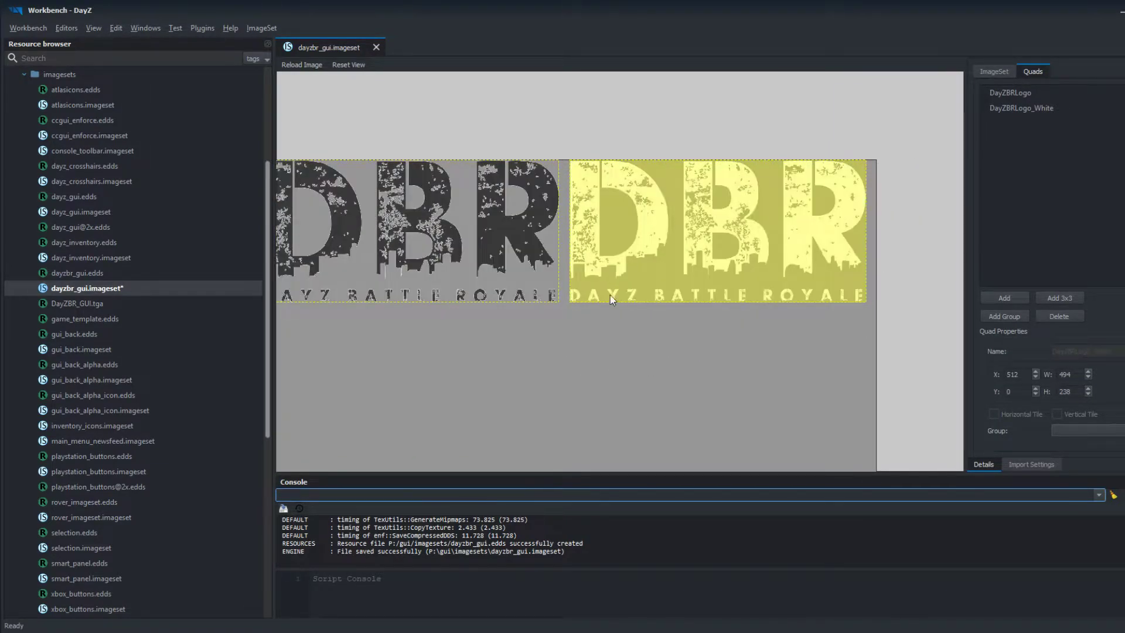
# Check the logo quads and save the dayzbr_gui imageset.
pyautogui.moveTo(589, 334); pyautogui.dragTo(706, 344, button='middle')
pyautogui.click(1029, 464)
pyautogui.click(987, 464)
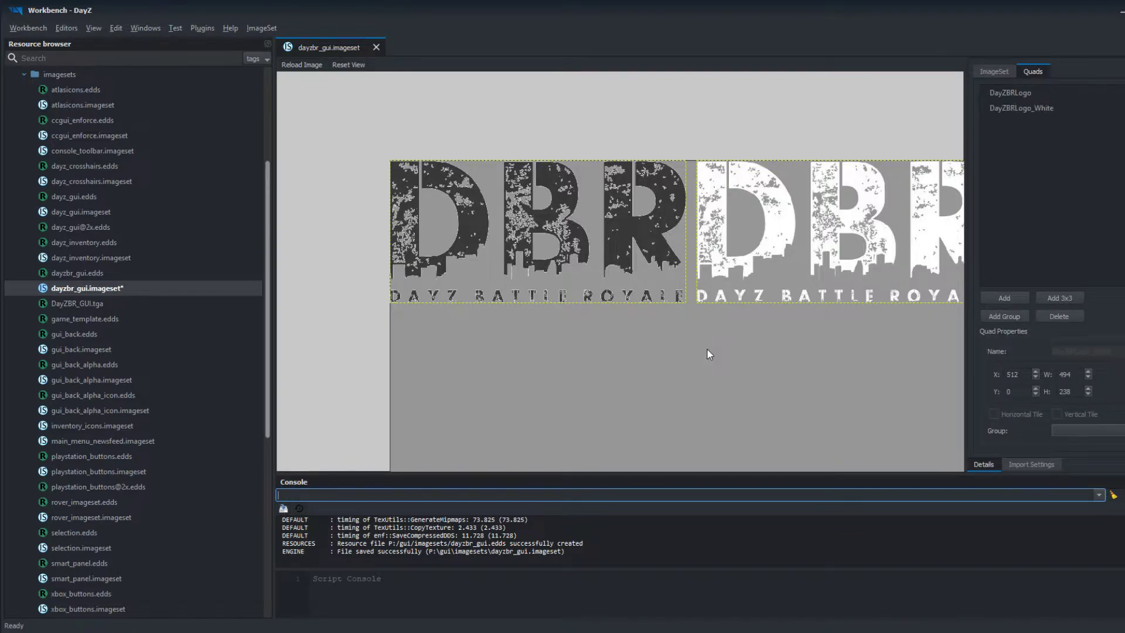
pyautogui.hotkey('ctrl', 's')
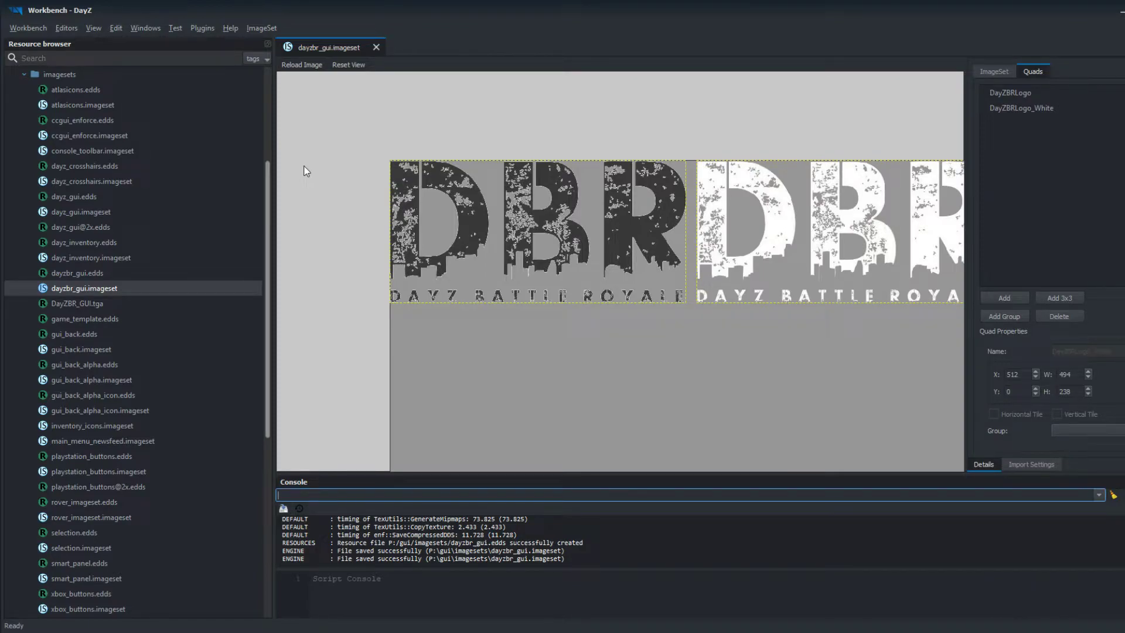
pyautogui.click(1122, 12)
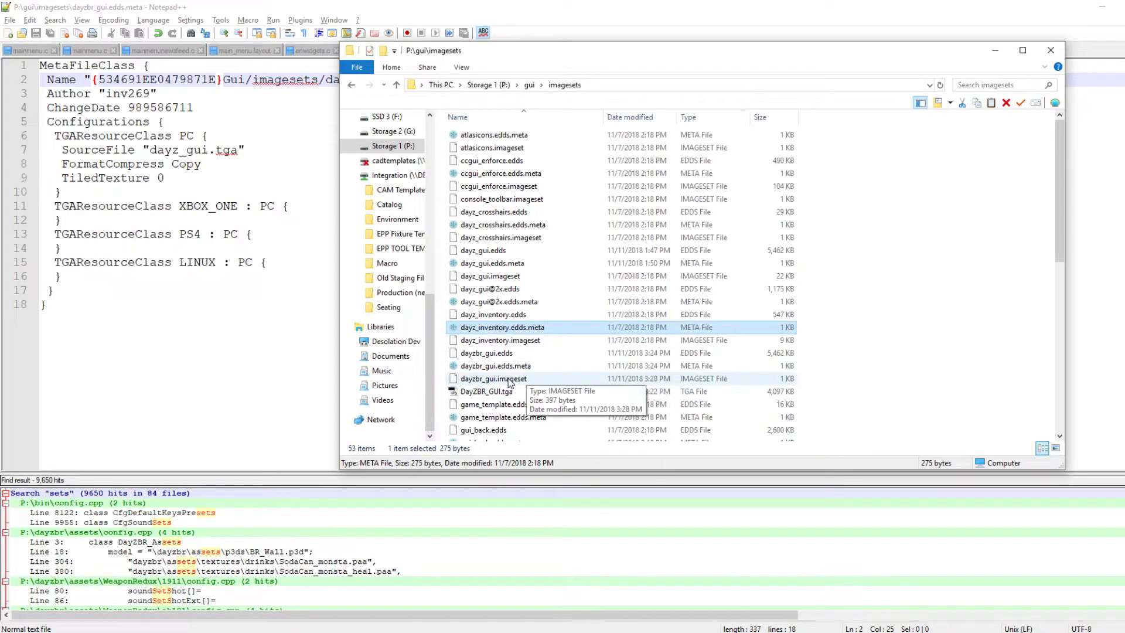
# Copy dayzbr_gui.edds, dayzbr_gui.edds.meta, dayzbr_gui.imageset and DayZBR_GUI.tga from P:\gui\imagesets into P:\fmdbr\gui\imagesets.
pyautogui.click(502, 353)
pyautogui.keyDown('shift'); pyautogui.click(509, 392); pyautogui.keyUp('shift')
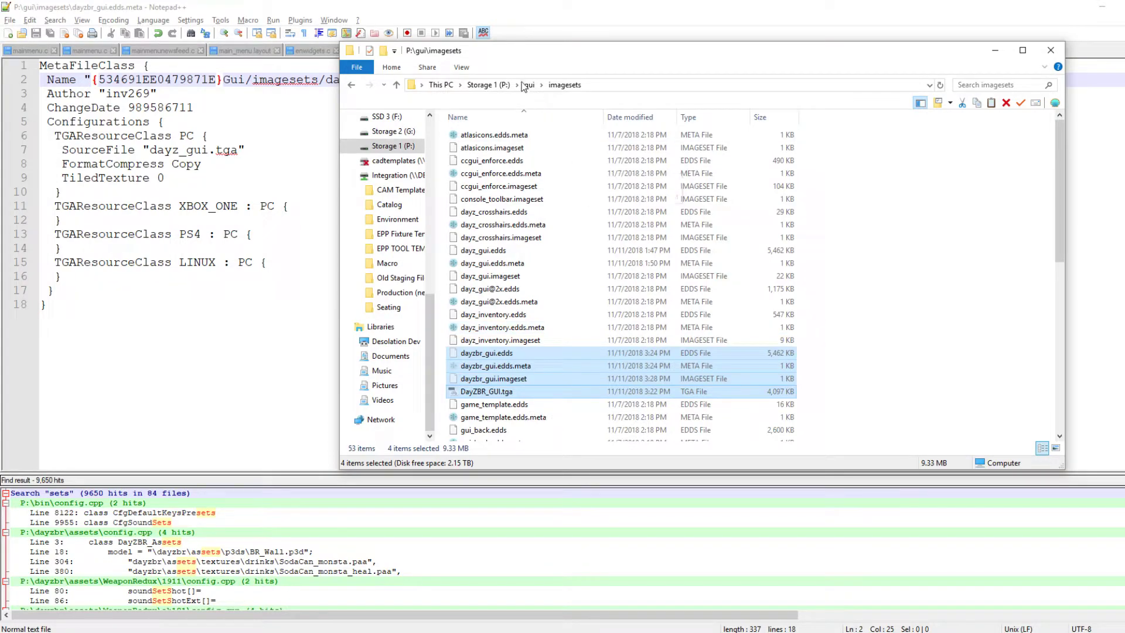
pyautogui.click(489, 85)
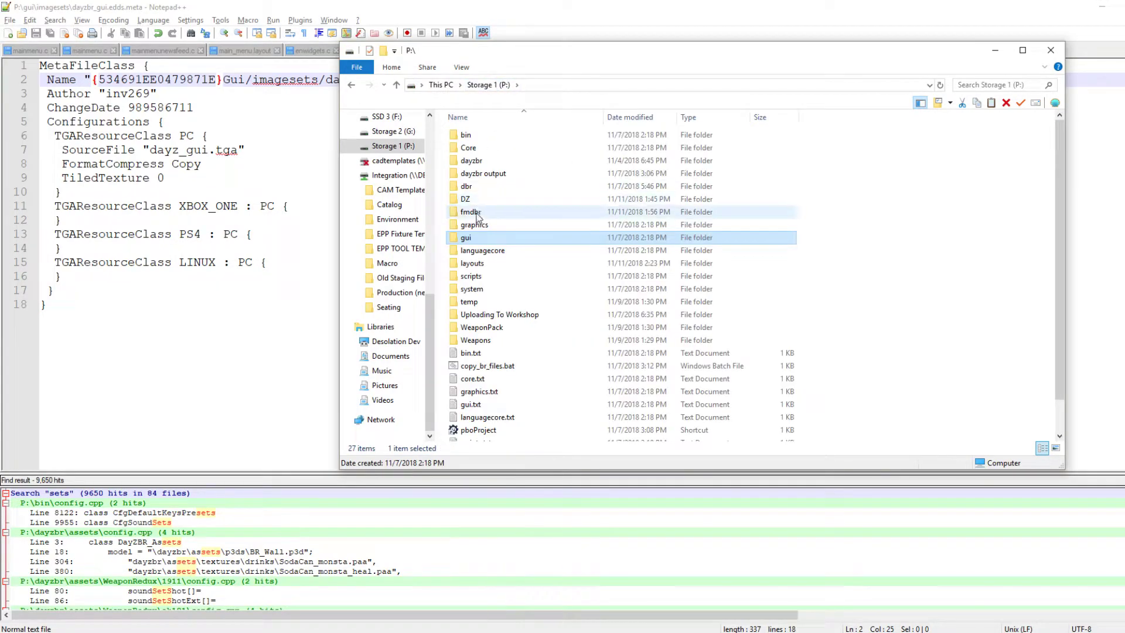
pyautogui.doubleClick(475, 213)
pyautogui.click(491, 86)
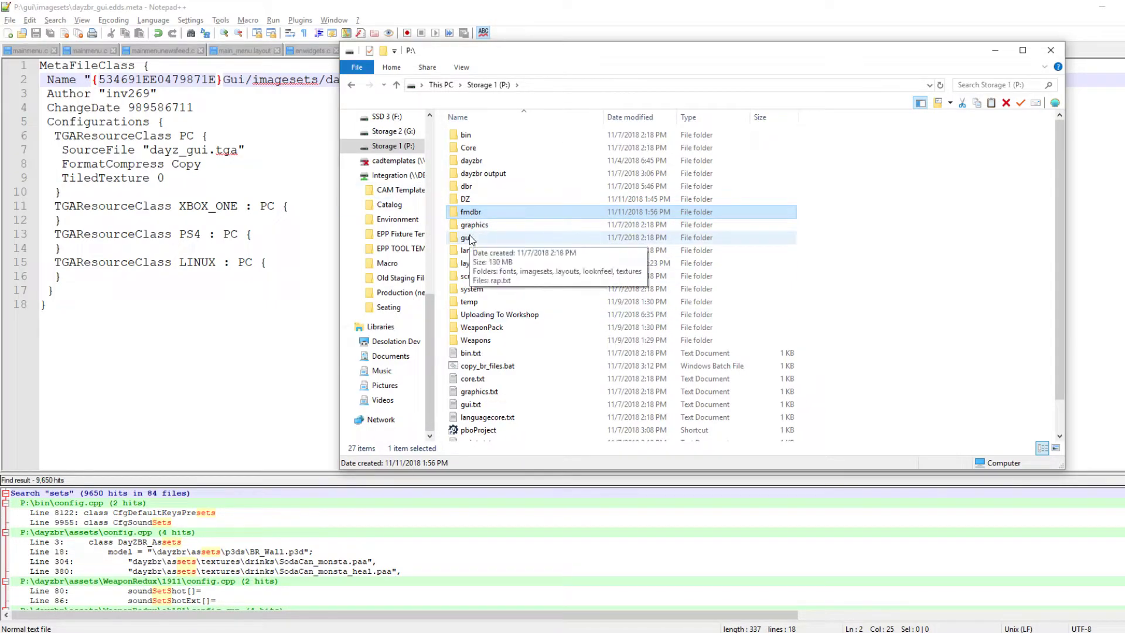
pyautogui.doubleClick(473, 212)
pyautogui.doubleClick(483, 135)
pyautogui.doubleClick(484, 135)
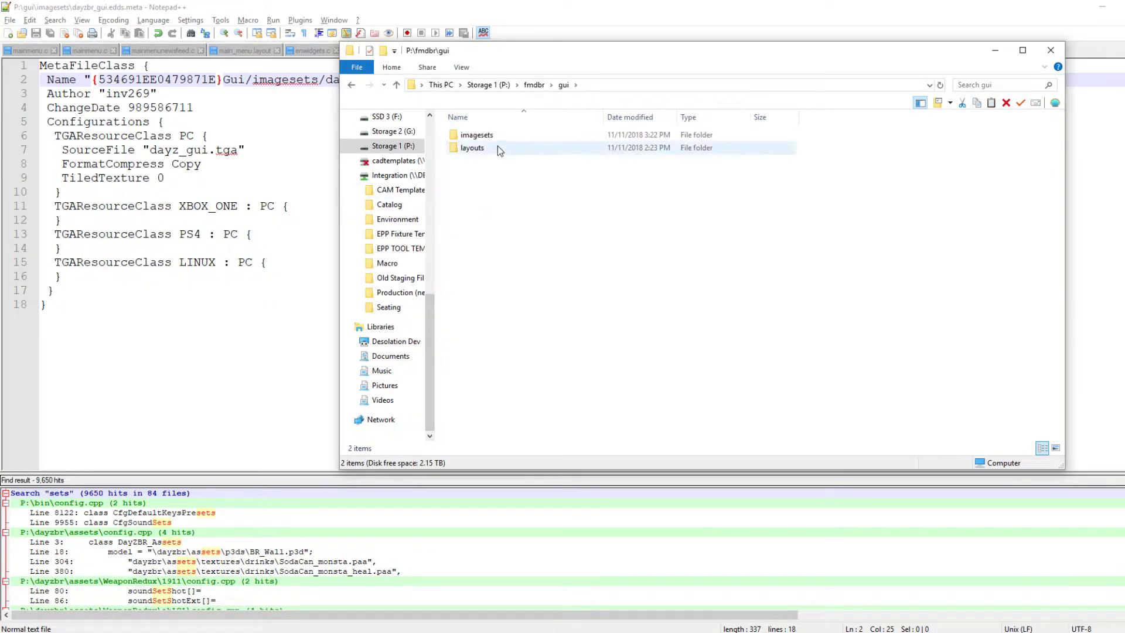
pyautogui.hotkey('ctrl', 'v')
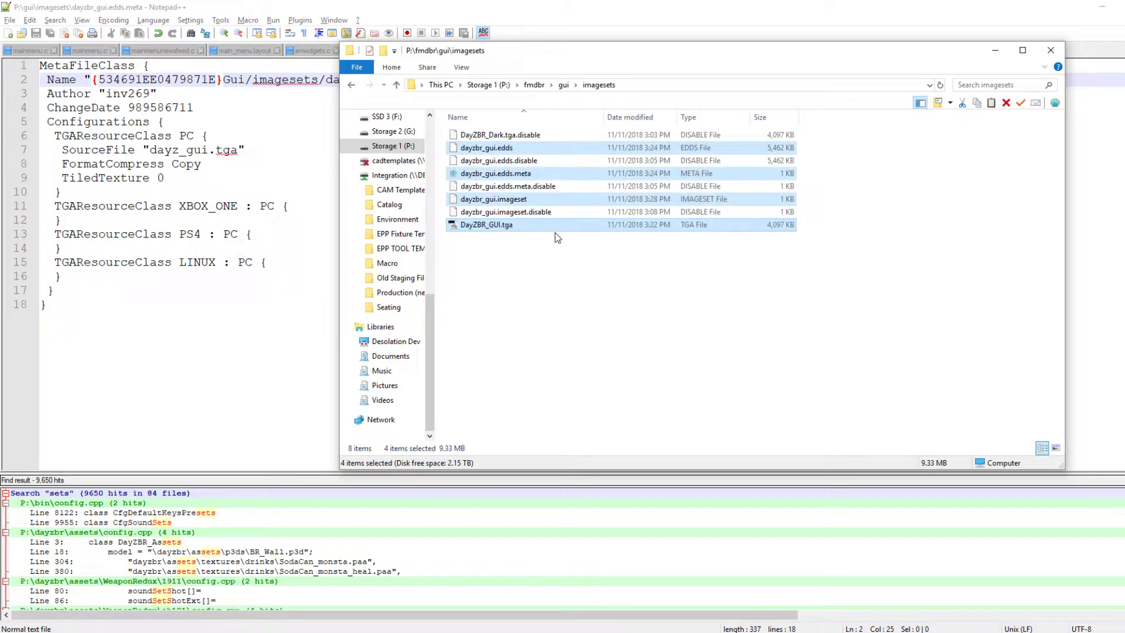
pyautogui.click(512, 214)
pyautogui.keyDown('ctrl'); pyautogui.click(512, 188); pyautogui.keyUp('ctrl')
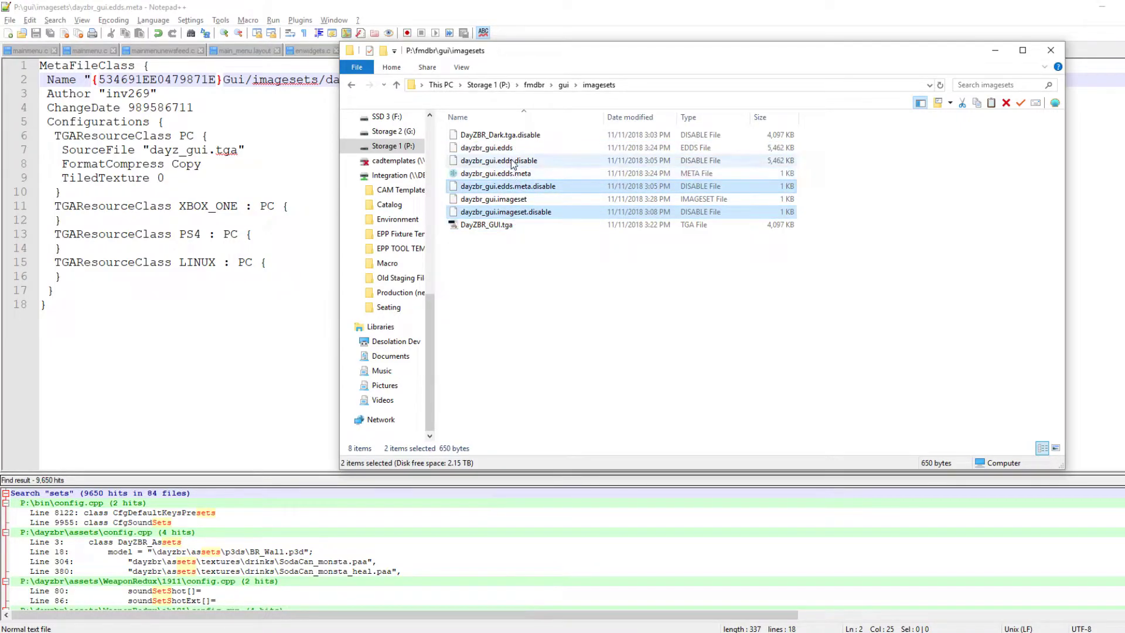
pyautogui.click(589, 301)
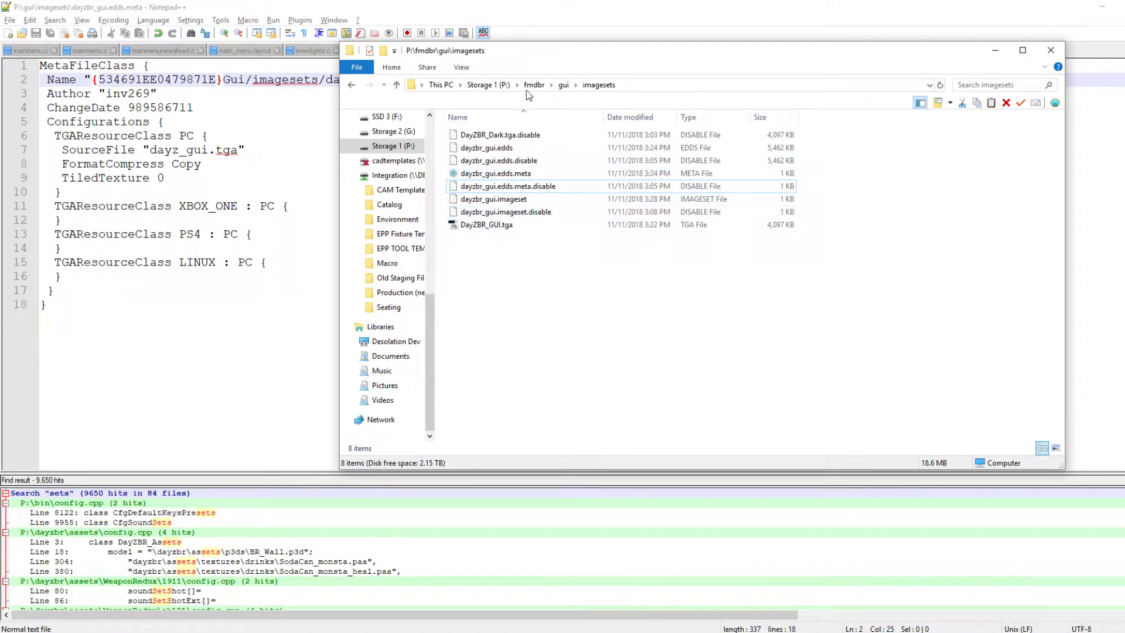
# Browse the fmdbr\Addons\gui folder of the FullMapDayZBR repository and look into its imagesets subfolder.
pyautogui.click(91, 632)
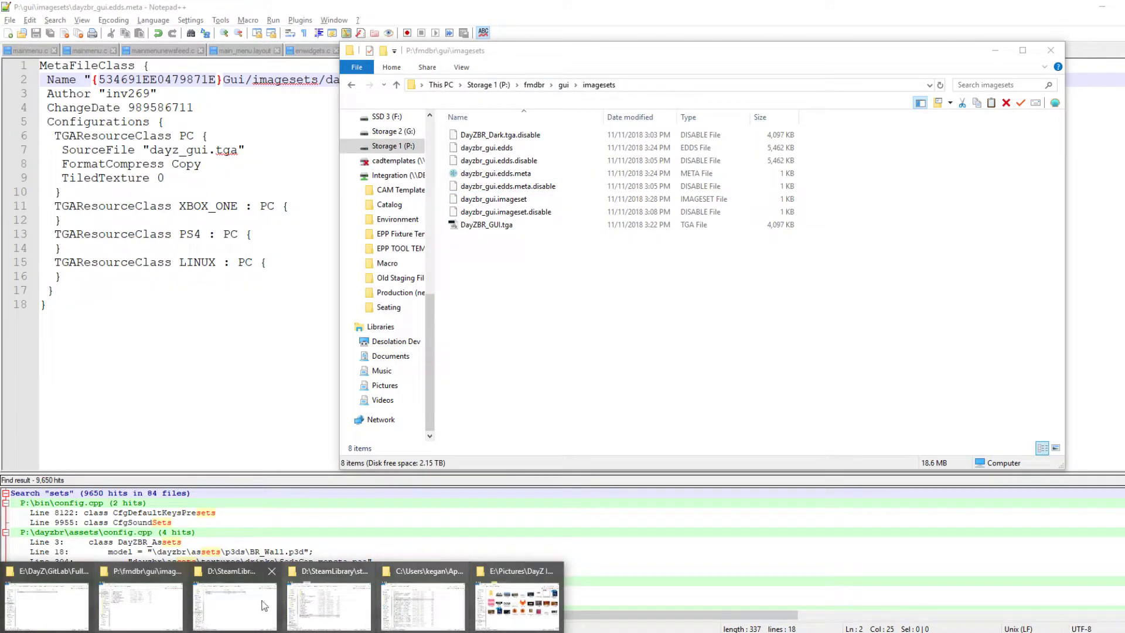
pyautogui.click(47, 604)
pyautogui.moveTo(871, 86); pyautogui.dragTo(538, 78)
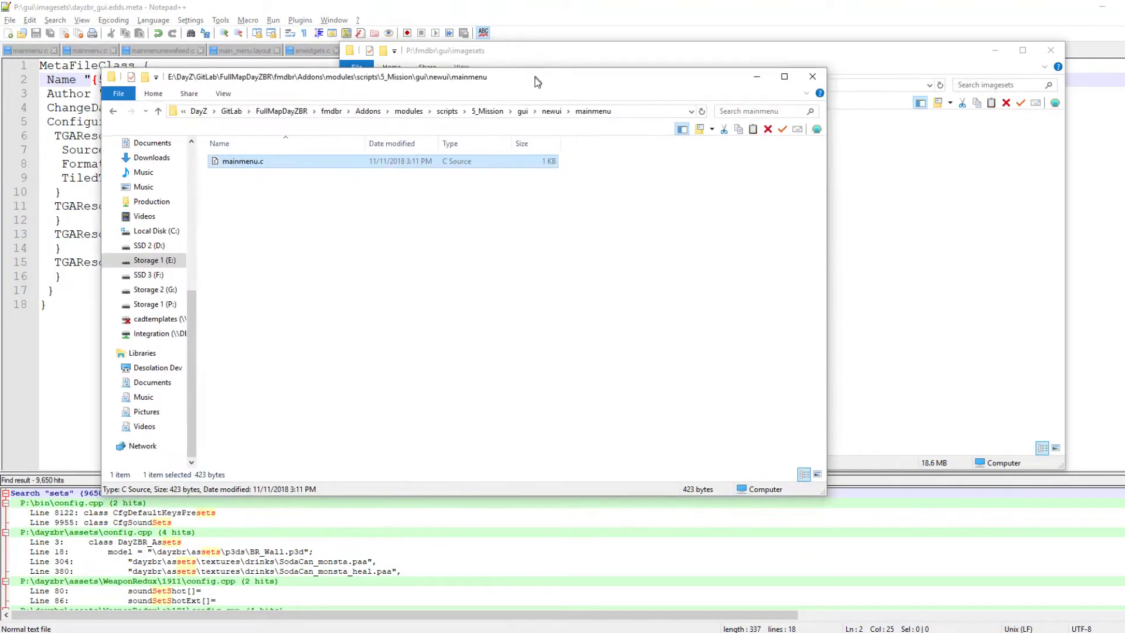
pyautogui.click(368, 112)
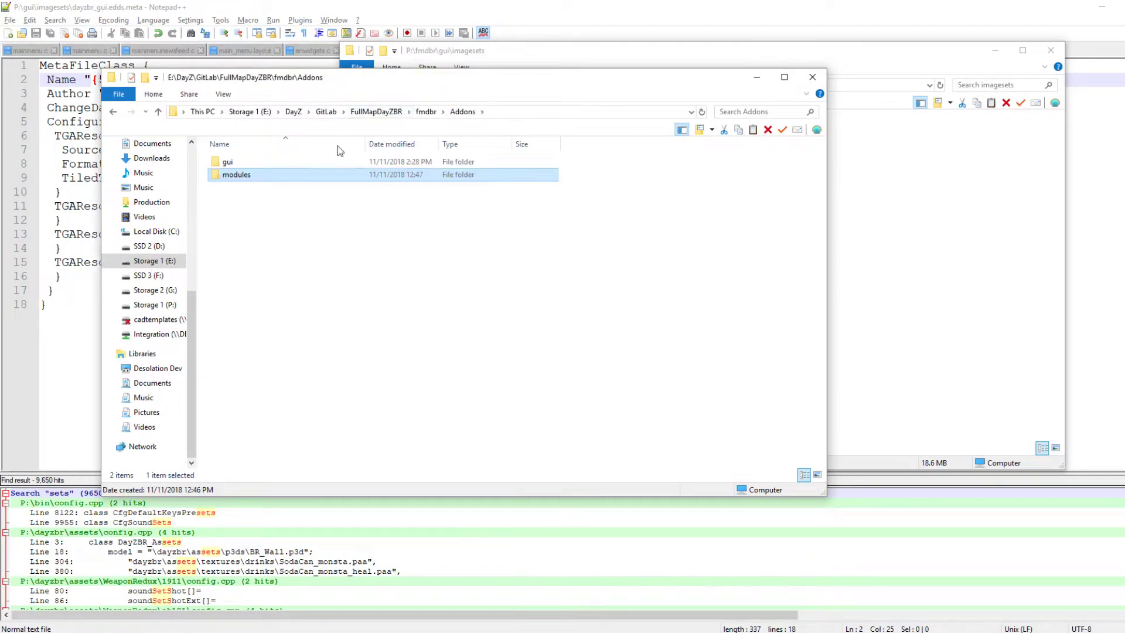
pyautogui.doubleClick(240, 164)
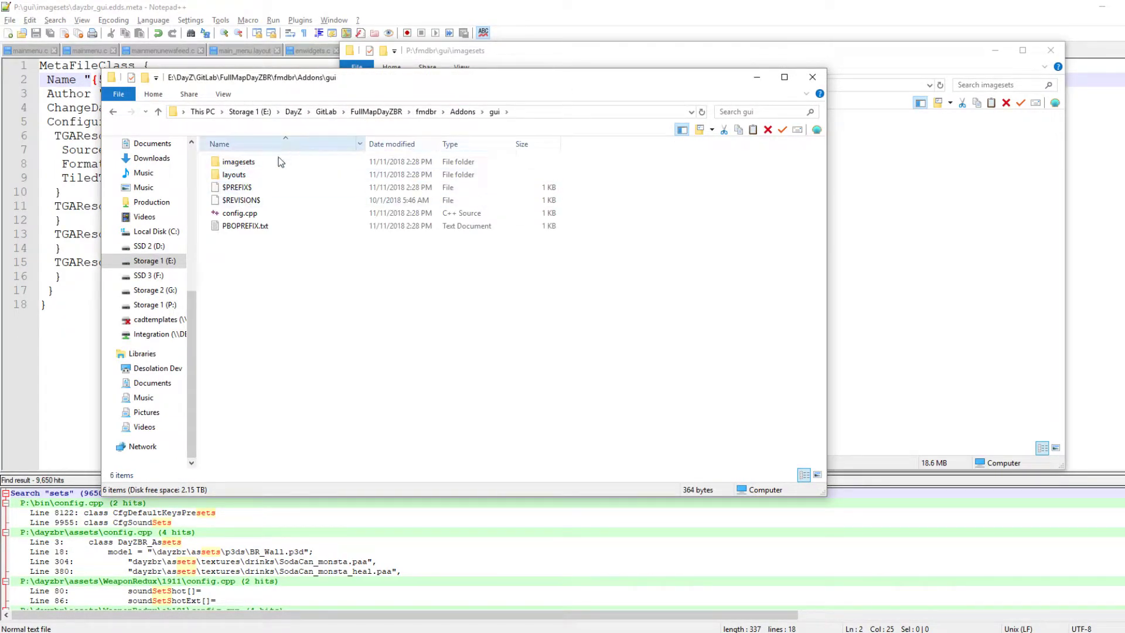
pyautogui.doubleClick(276, 162)
pyautogui.click(114, 112)
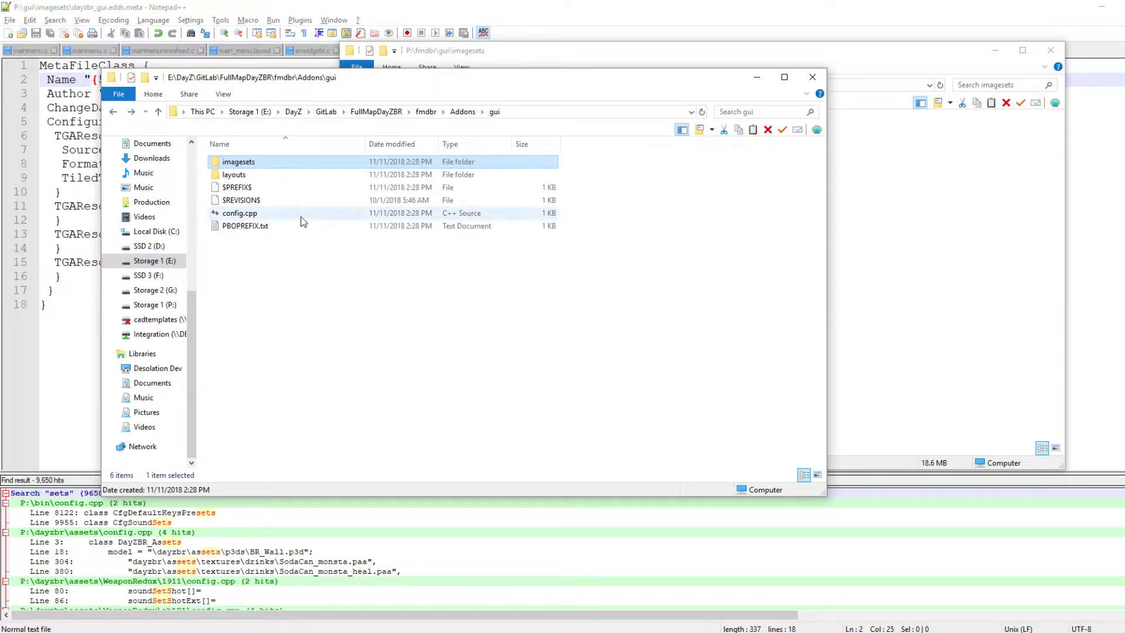
# Open the gui addon's $PREFIX$ file in Notepad++, decline the file-change prompts and examine the path prefix.
pyautogui.click(238, 188)
pyautogui.click(58, 190)
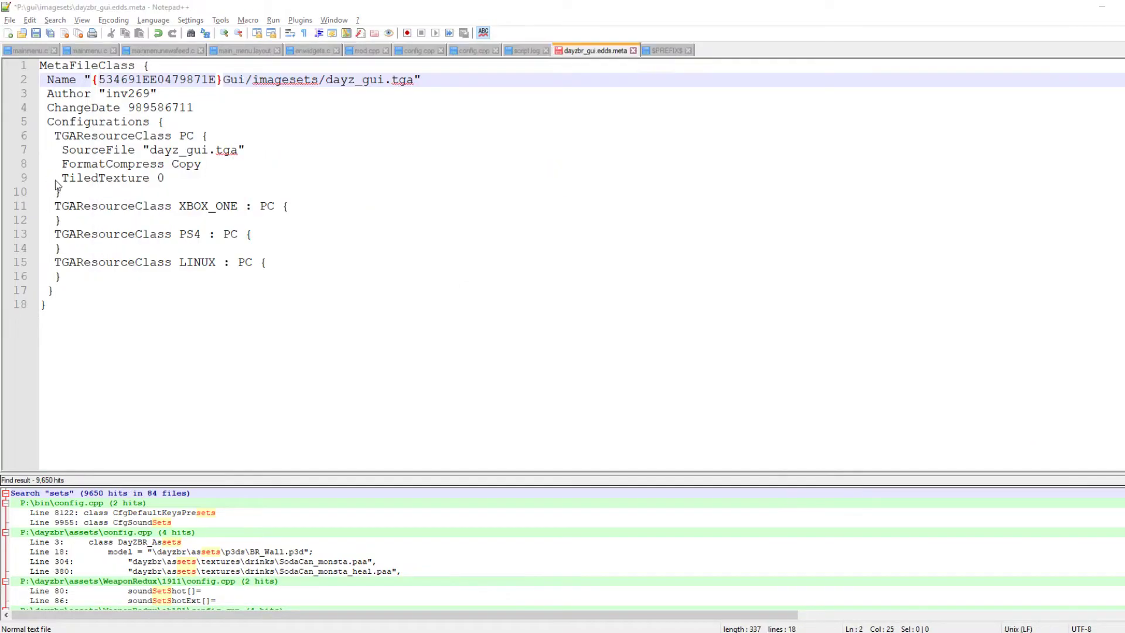
pyautogui.click(681, 367)
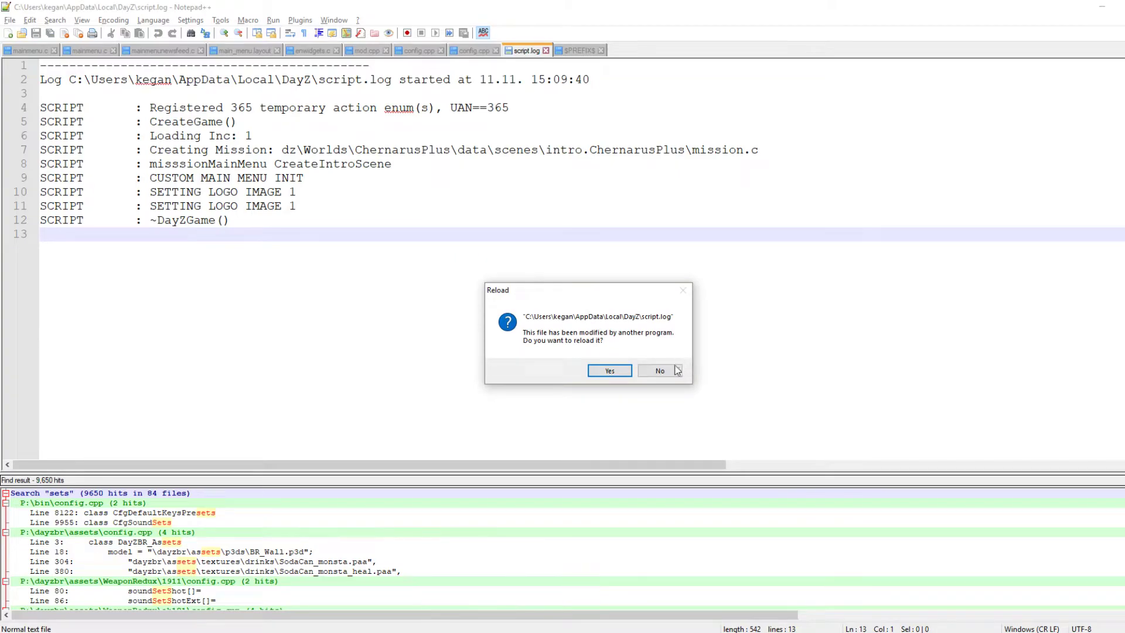
pyautogui.click(672, 370)
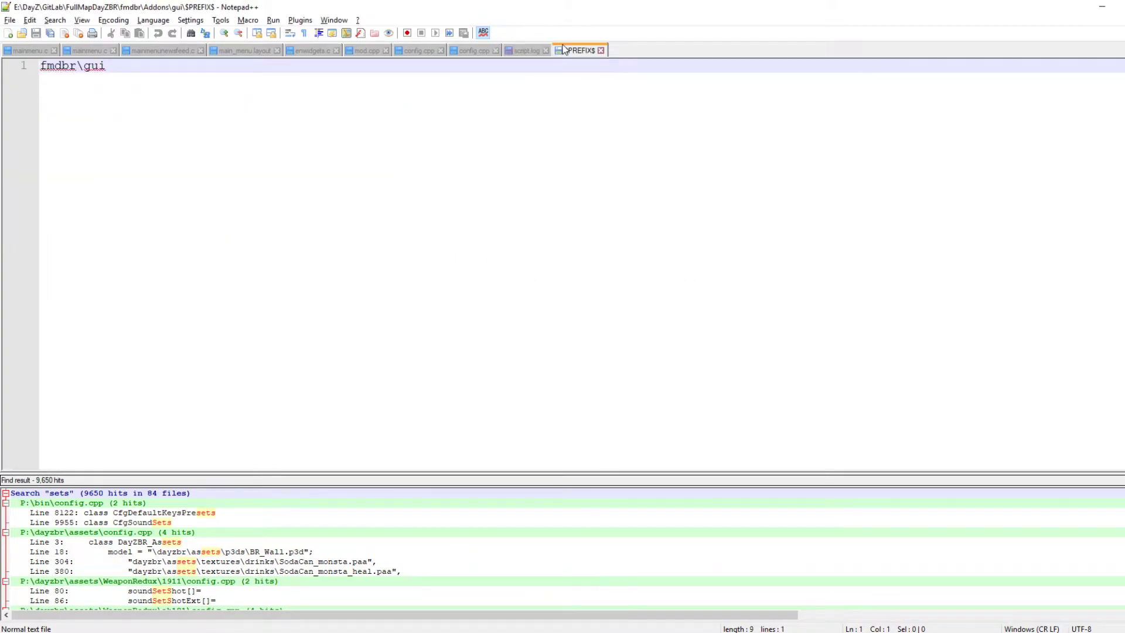
pyautogui.tripleClick(98, 69)
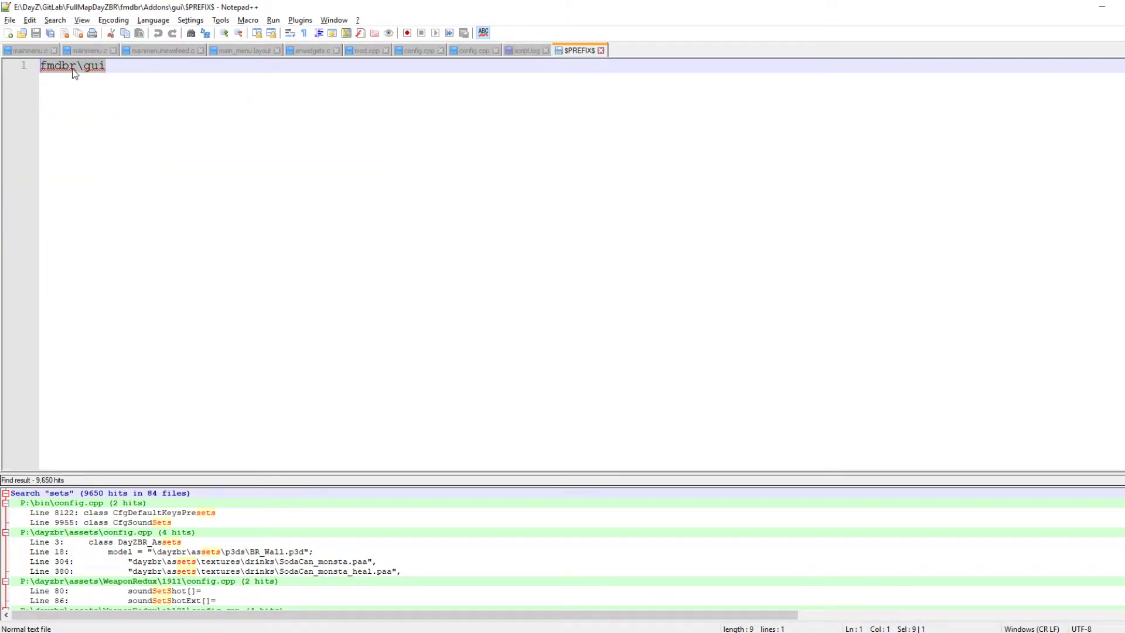
pyautogui.moveTo(84, 66); pyautogui.dragTo(104, 65)
# Examine the repository's gui\imagesets folder and switch to the P:\fmdbr\gui\imagesets window for comparison.
pyautogui.hotkey('alt', 'Tab')
pyautogui.click(390, 309)
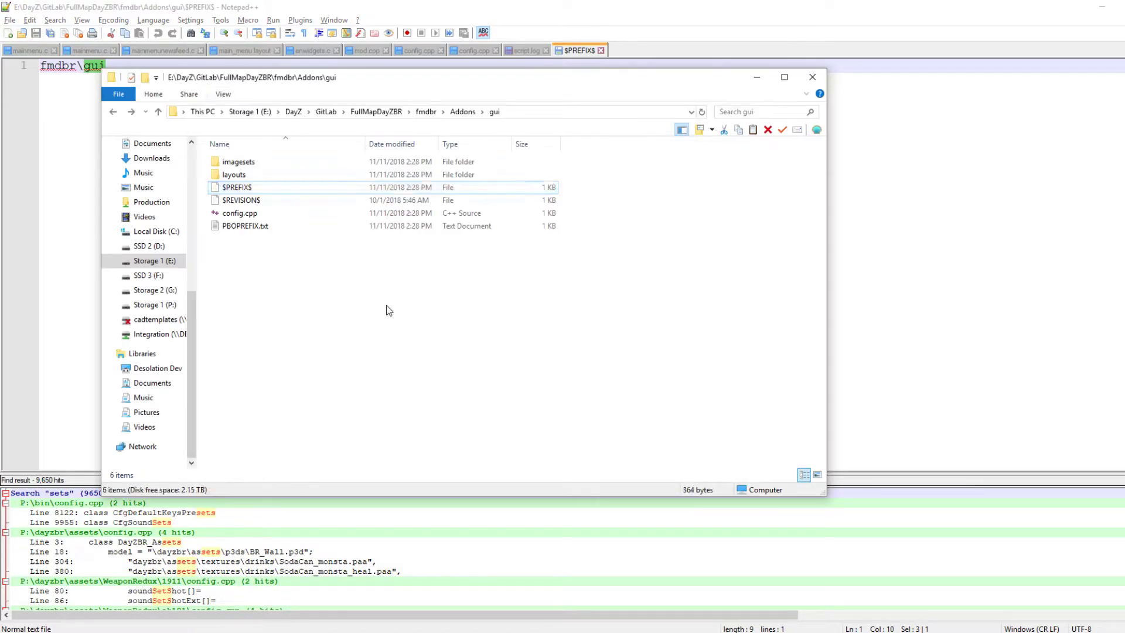
pyautogui.doubleClick(252, 163)
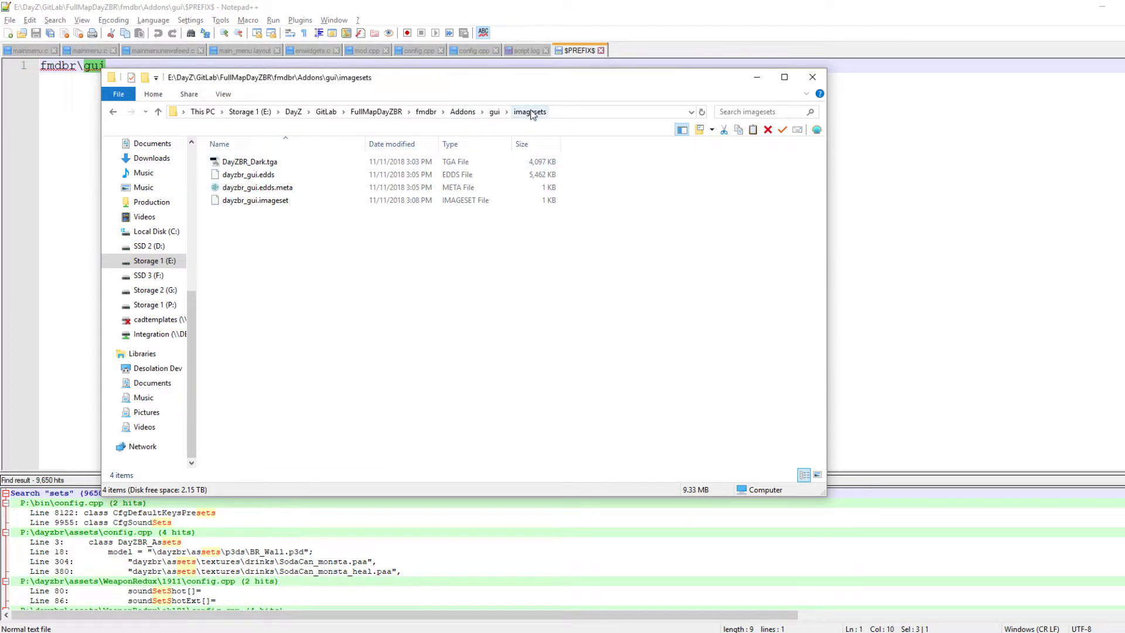
pyautogui.hotkey('alt', 'Tab')
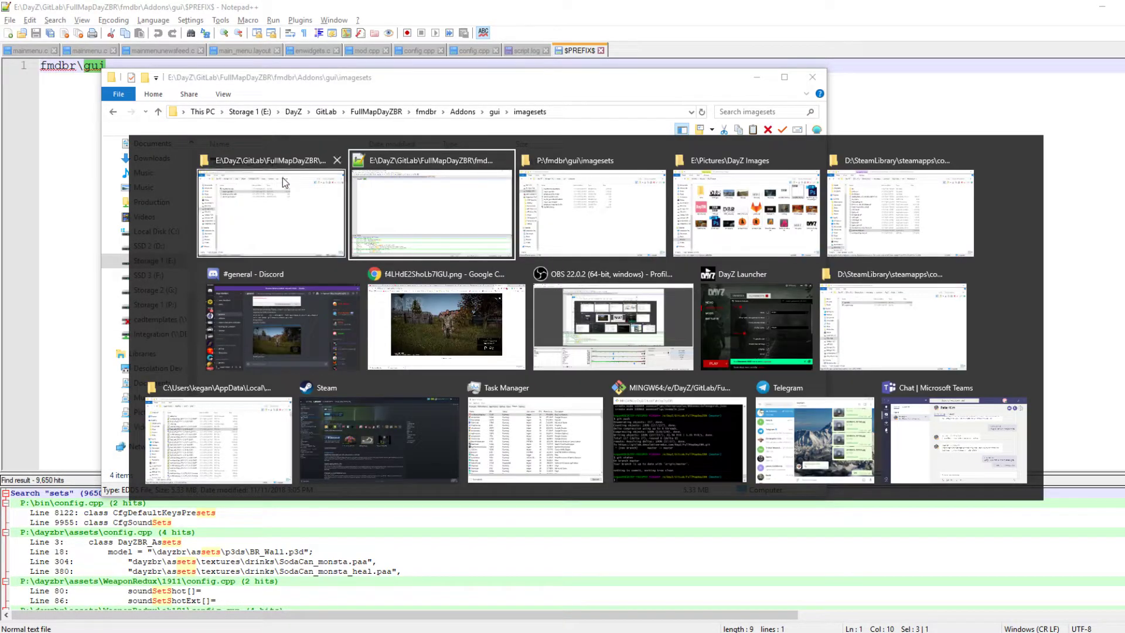
pyautogui.click(620, 190)
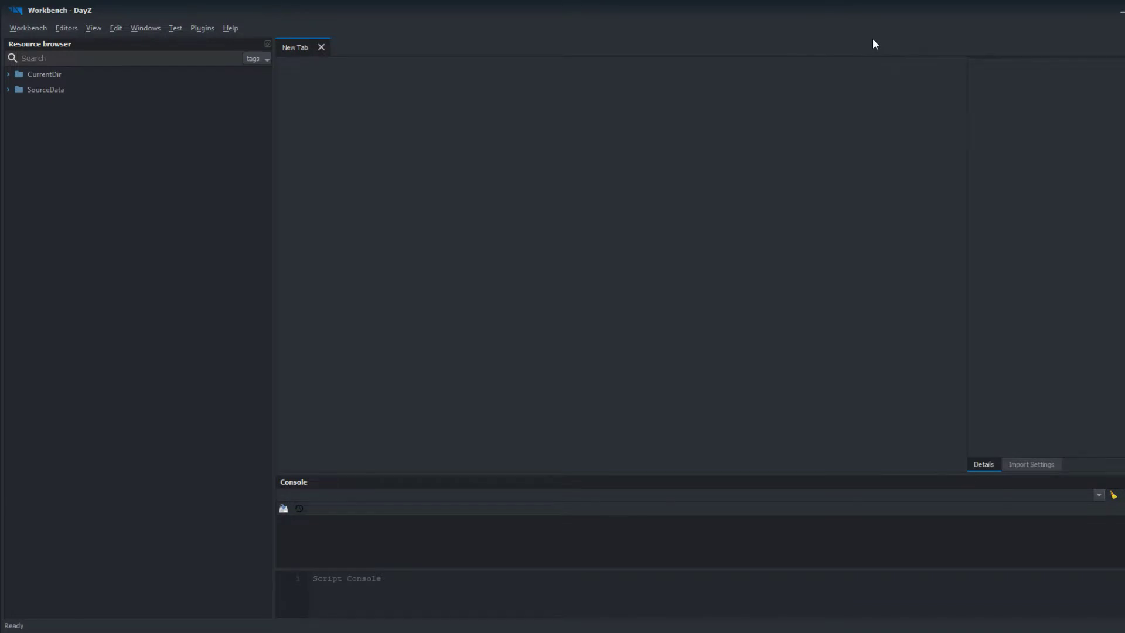
# In DayZ Workbench, open dayzbr_gui.edds from SourceData/fmdbr/gui/imagesets and reimport the resource for PC.
pyautogui.click(8, 90)
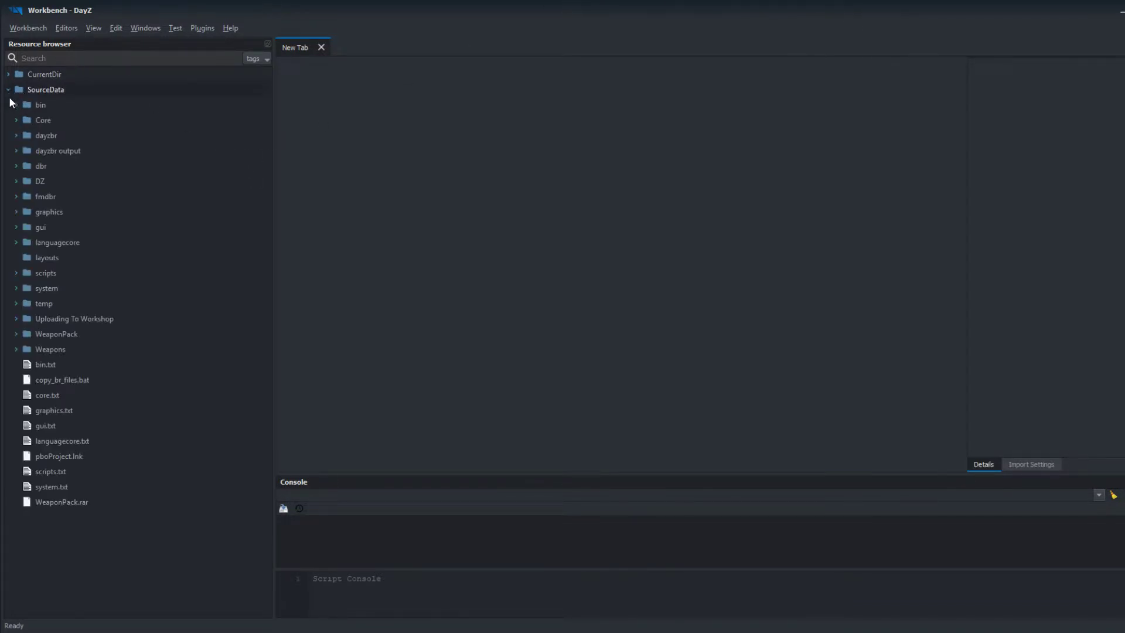
pyautogui.click(16, 197)
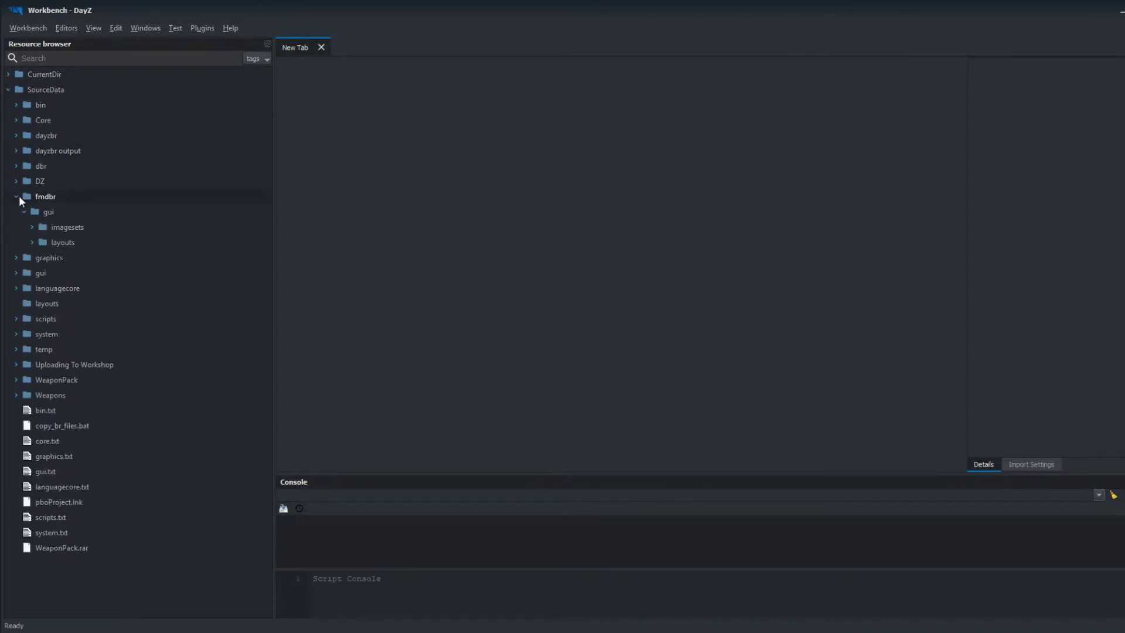
pyautogui.click(31, 227)
pyautogui.doubleClick(59, 259)
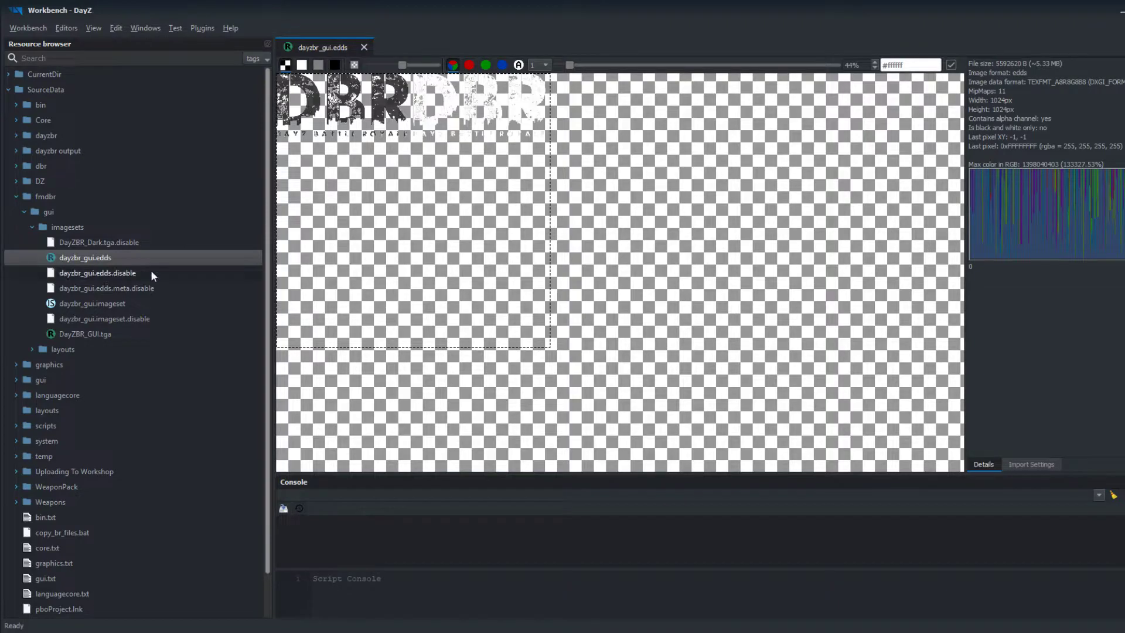
pyautogui.click(1033, 464)
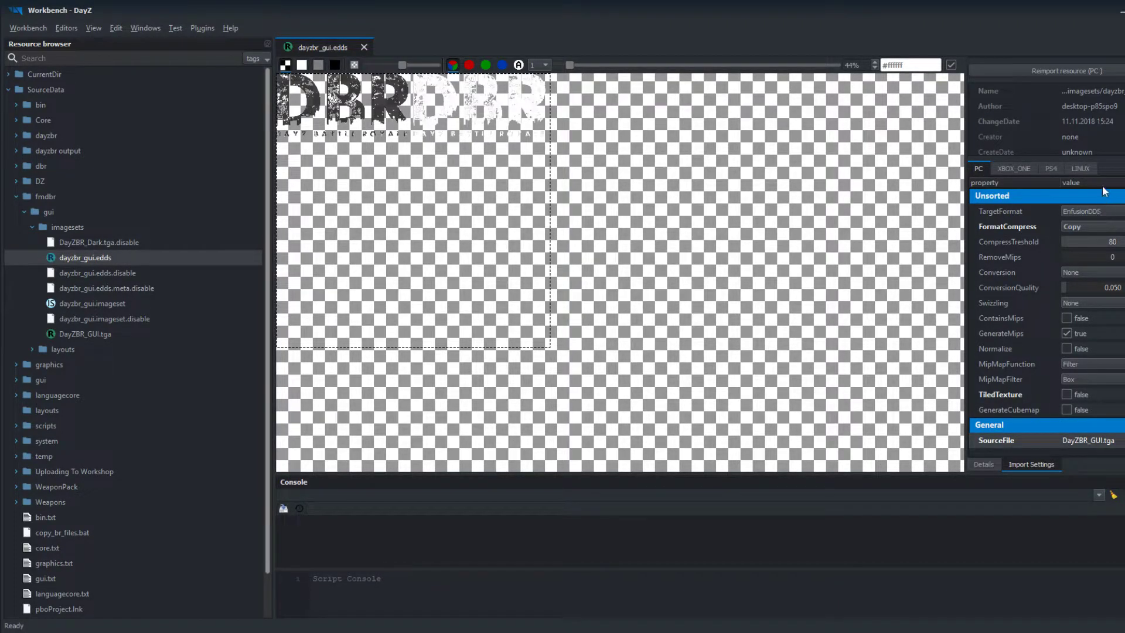
pyautogui.click(1080, 70)
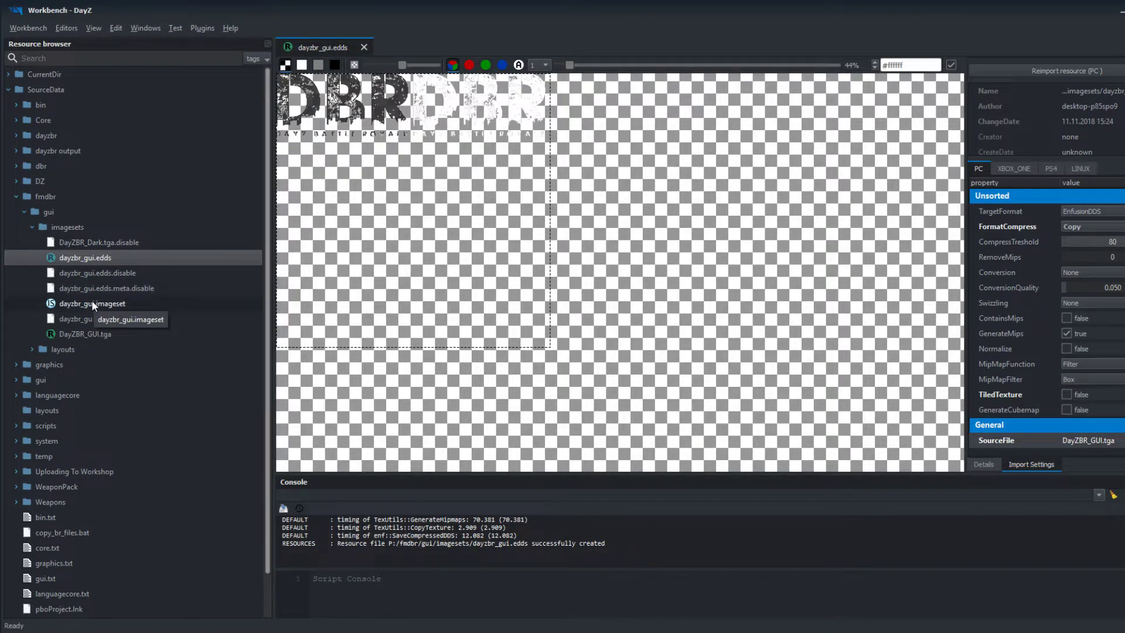
# Open dayzbr_gui.imageset in fmdbr/gui/imagesets and remove its existing texture entry.
pyautogui.doubleClick(123, 305)
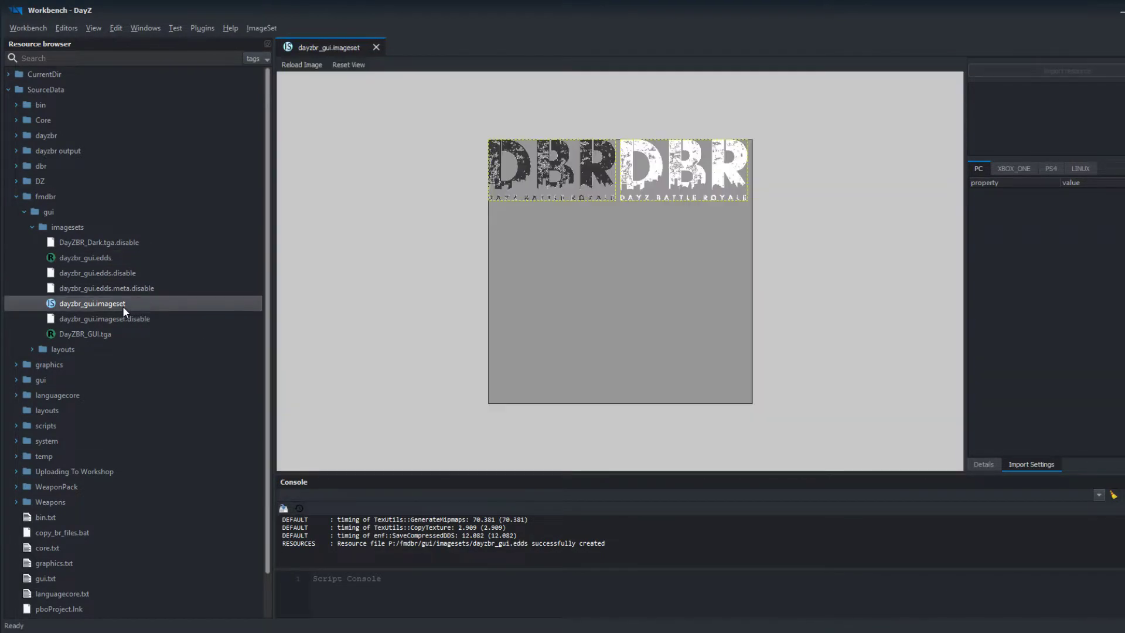
pyautogui.click(994, 464)
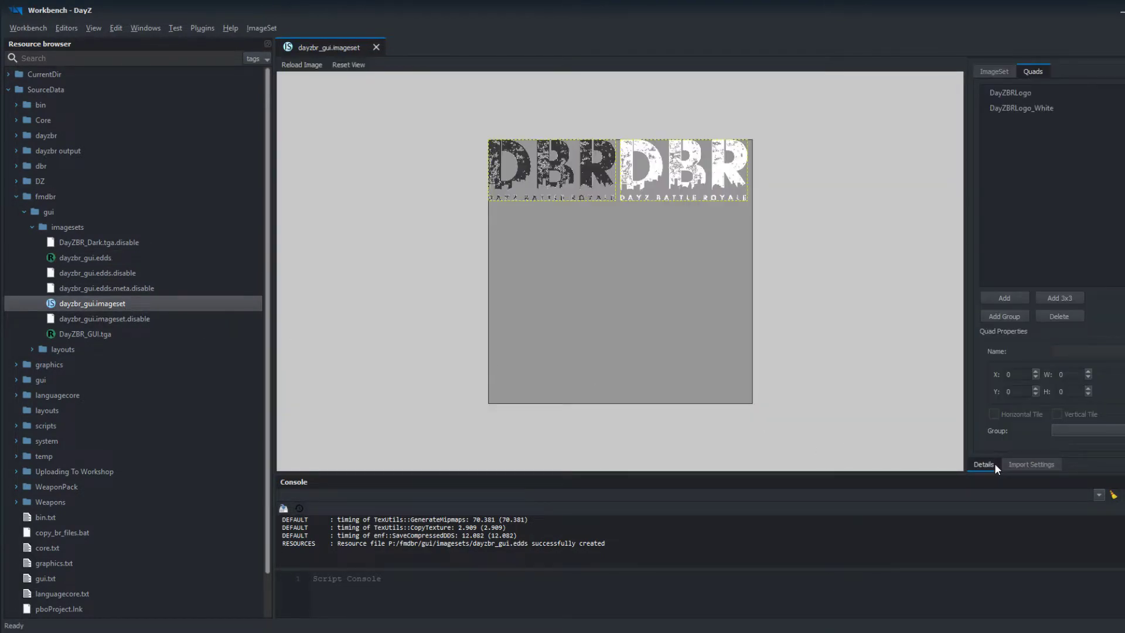
pyautogui.click(996, 71)
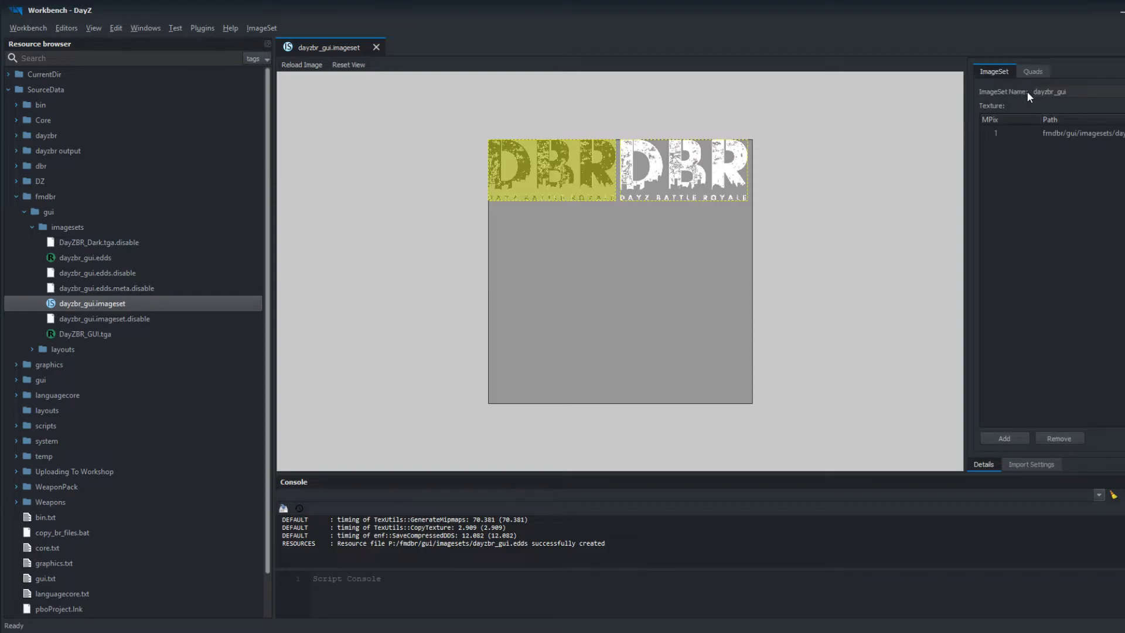
pyautogui.click(1034, 133)
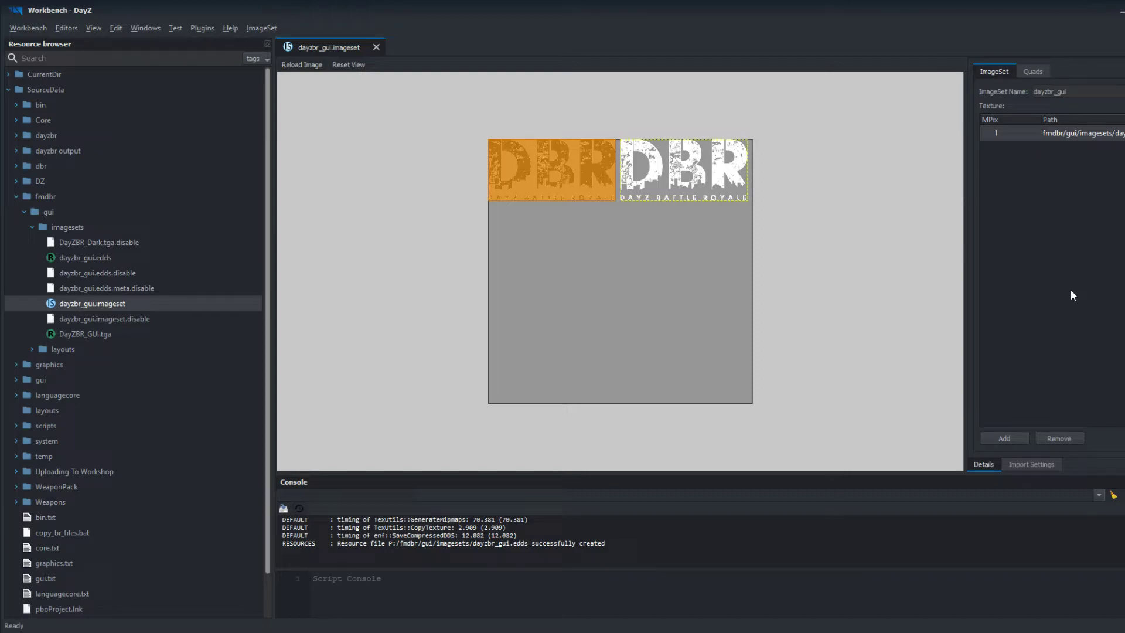
pyautogui.click(1064, 440)
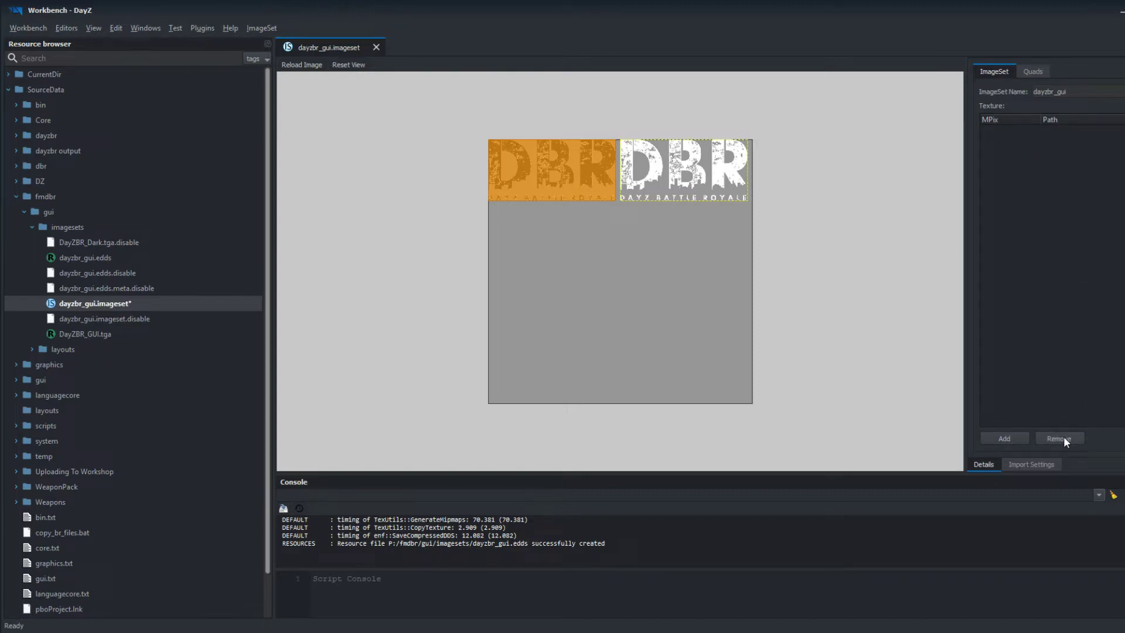
# Add a texture entry to the imageset and assign fmdbr/gui/imagesets/dayzbr_gui.edds as its image.
pyautogui.click(1017, 438)
pyautogui.click(932, 74)
pyautogui.moveTo(994, 59); pyautogui.dragTo(988, 57)
pyautogui.click(660, 108)
pyautogui.click(715, 154)
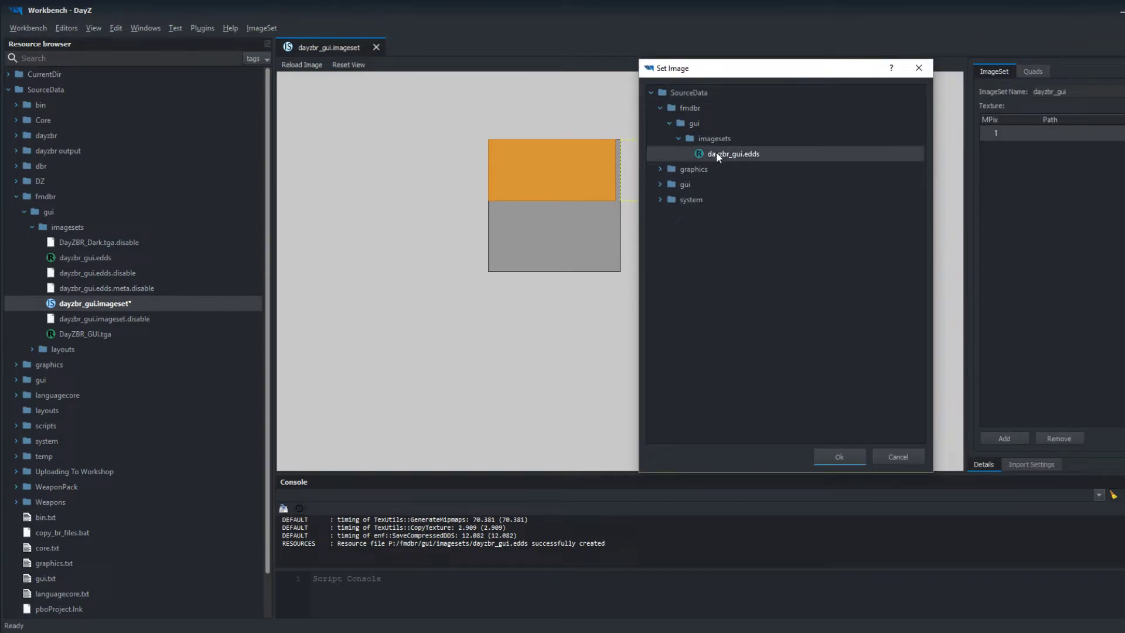
pyautogui.click(837, 463)
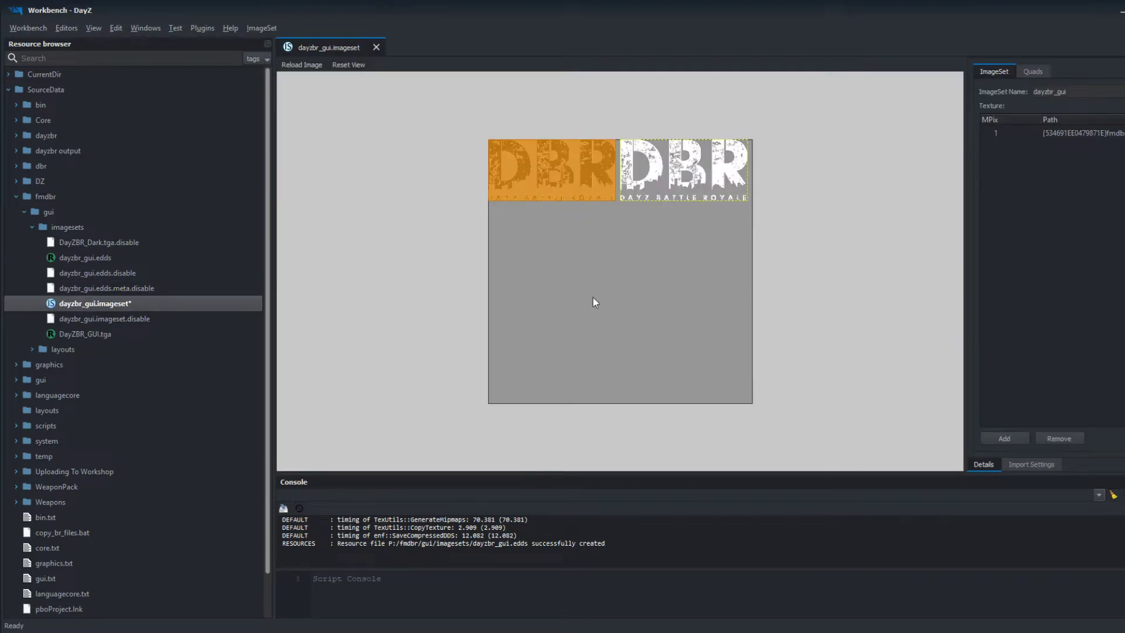
# Save dayzbr_gui.imageset and check its DayZBRLogo and DayZBRLogo_White quads against the texture.
pyautogui.click(888, 221)
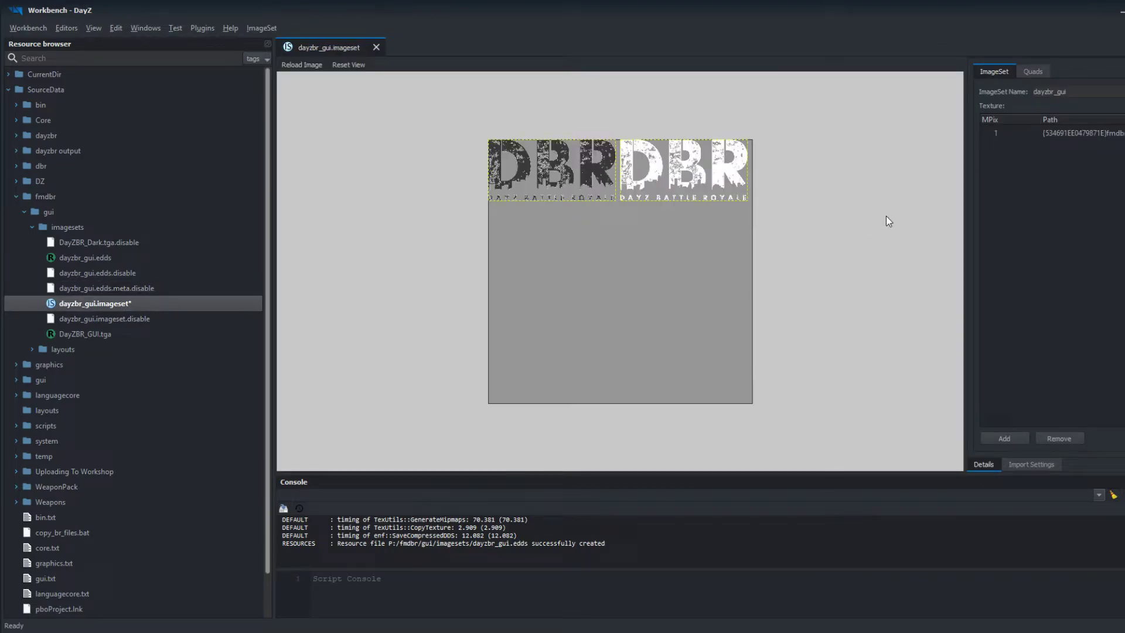
pyautogui.click(1080, 138)
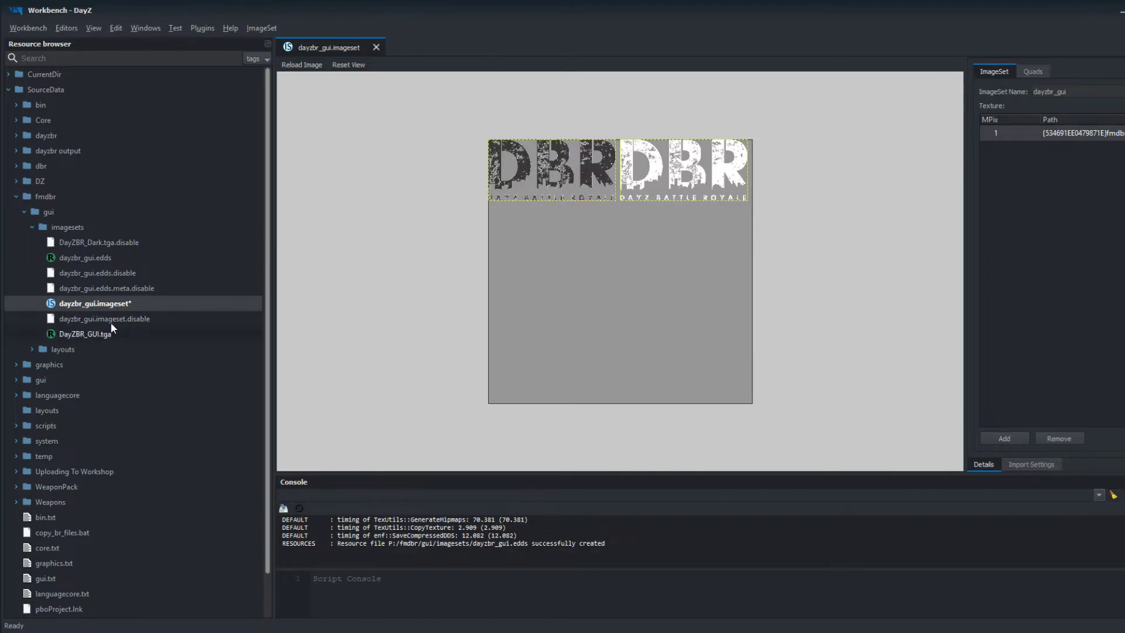
pyautogui.hotkey('ctrl', 's')
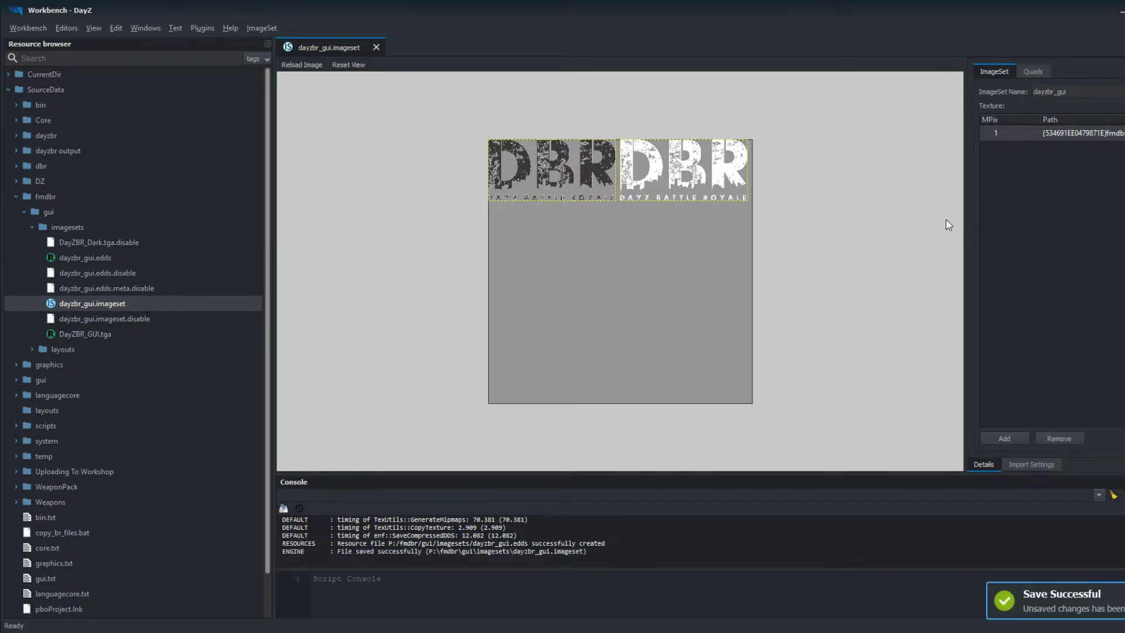
pyautogui.click(1041, 466)
pyautogui.click(1000, 463)
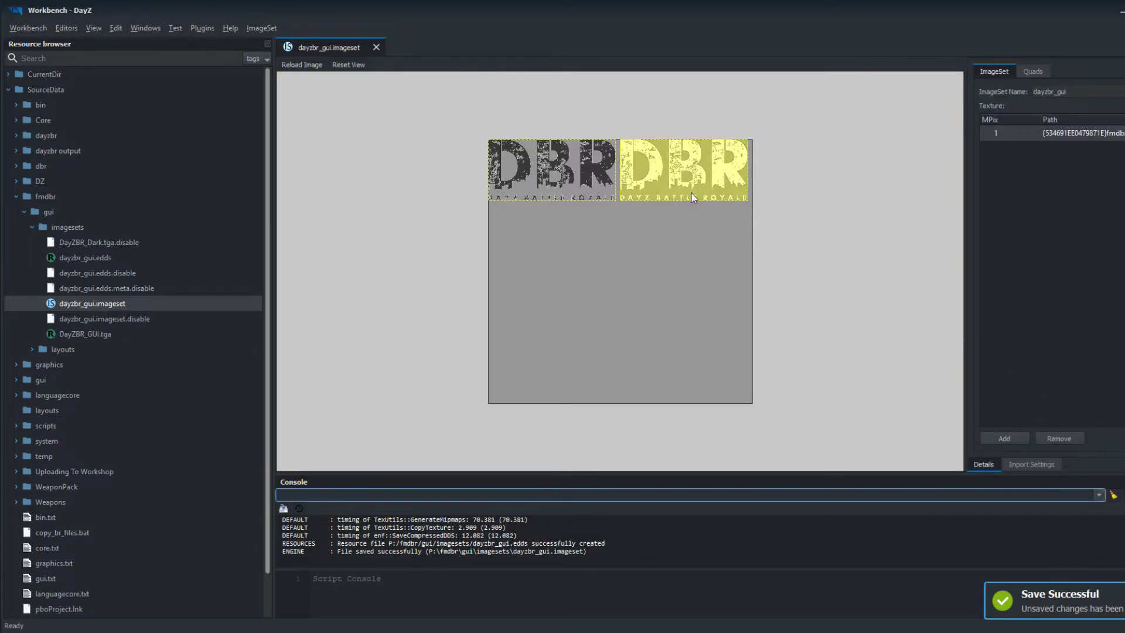
pyautogui.click(1032, 71)
pyautogui.click(612, 168)
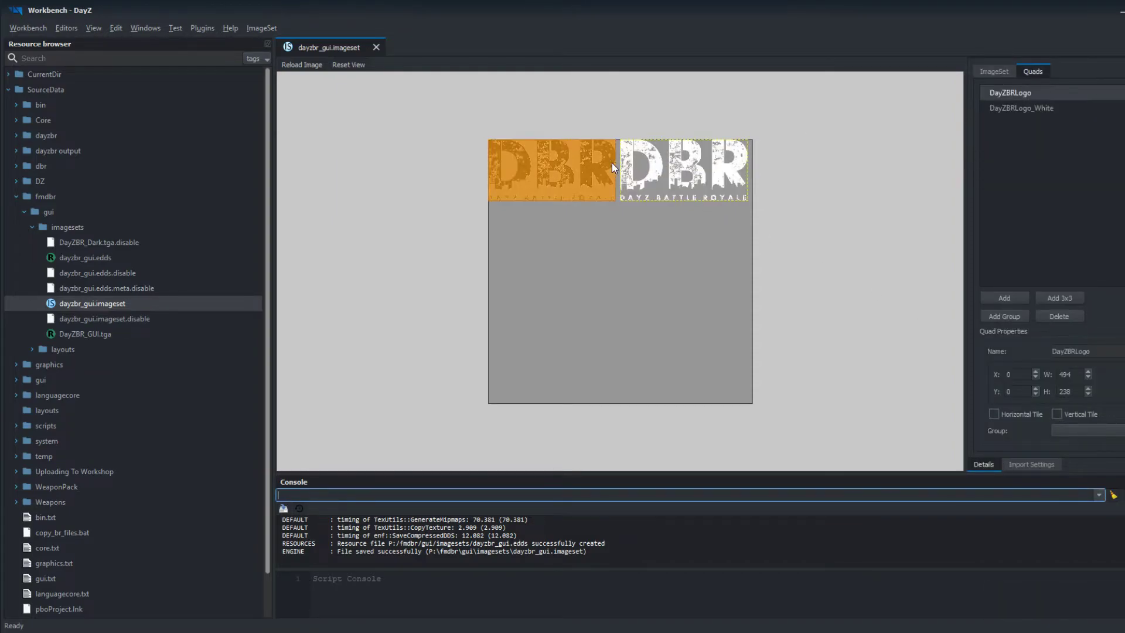
pyautogui.click(684, 168)
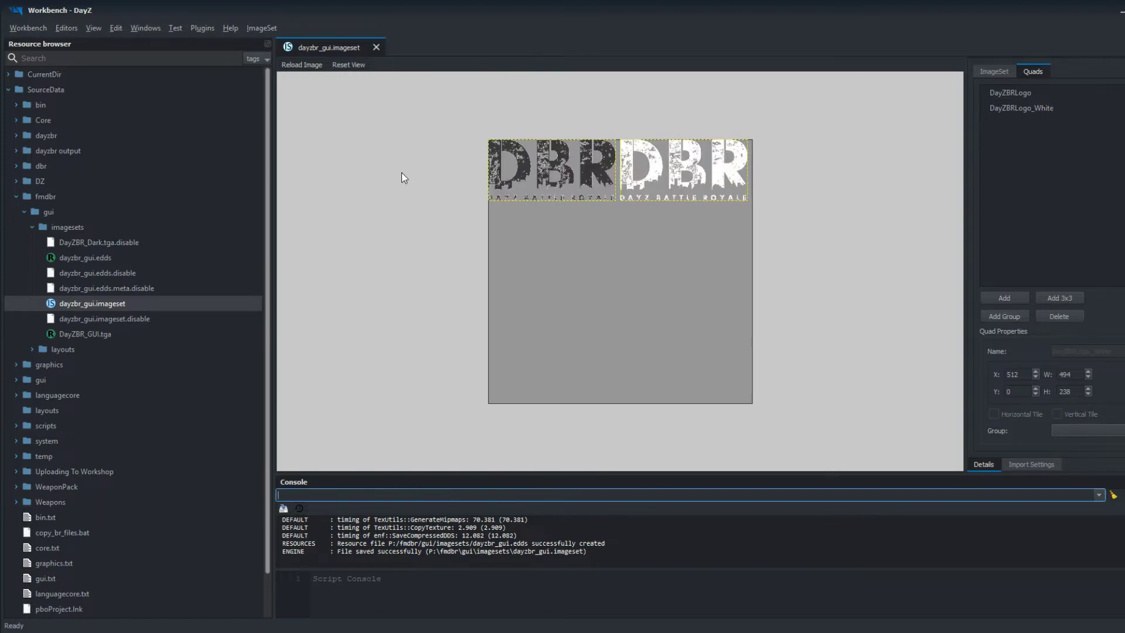
pyautogui.hotkey('ctrl', 's')
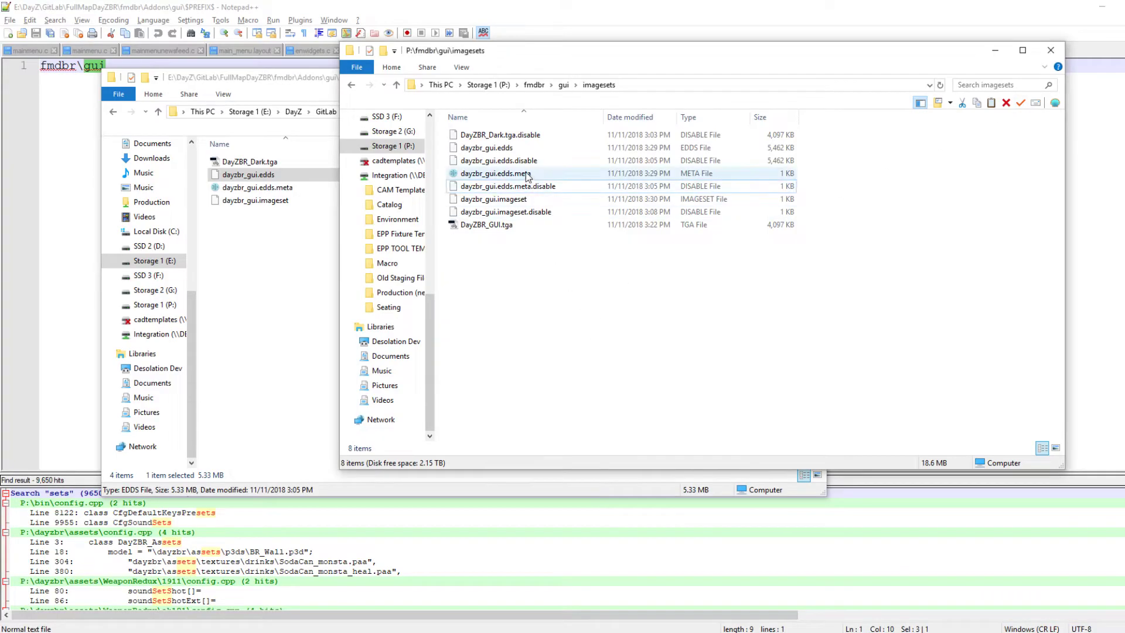
# Copy dayzbr_gui.edds, dayzbr_gui.edds.meta, dayzbr_gui.imageset and DayZBR_GUI.tga from P:\fmdbr\gui\imagesets into the repository's imagesets folder, replacing the existing files.
pyautogui.click(520, 151)
pyautogui.keyDown('ctrl'); pyautogui.click(516, 173); pyautogui.keyUp('ctrl')
pyautogui.keyDown('ctrl'); pyautogui.click(516, 199); pyautogui.keyUp('ctrl')
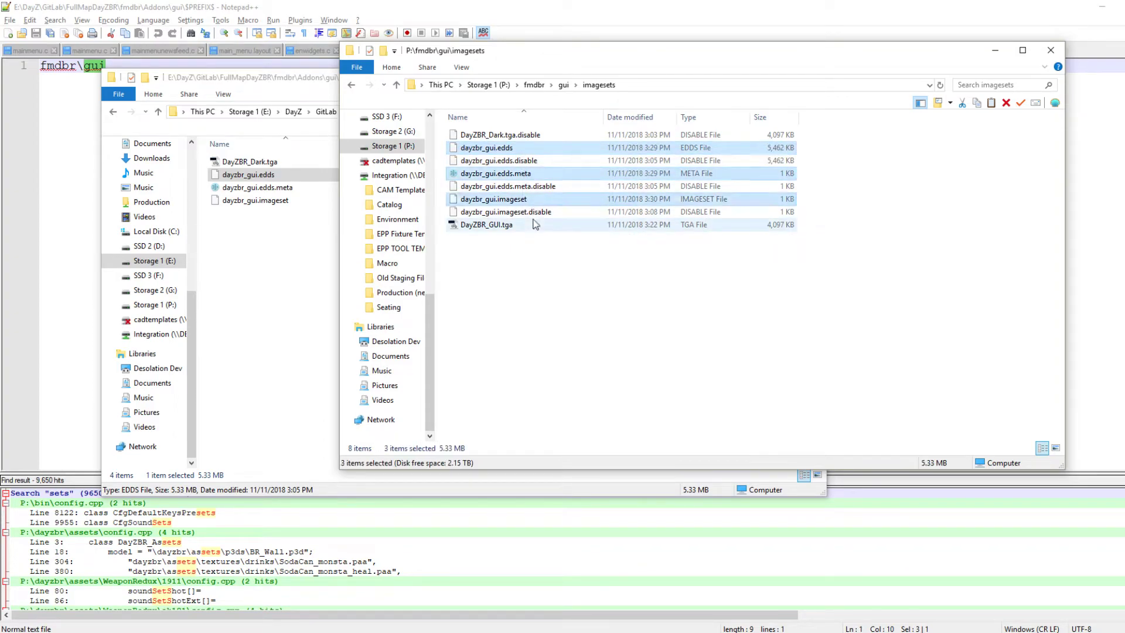
pyautogui.moveTo(791, 230); pyautogui.dragTo(312, 246)
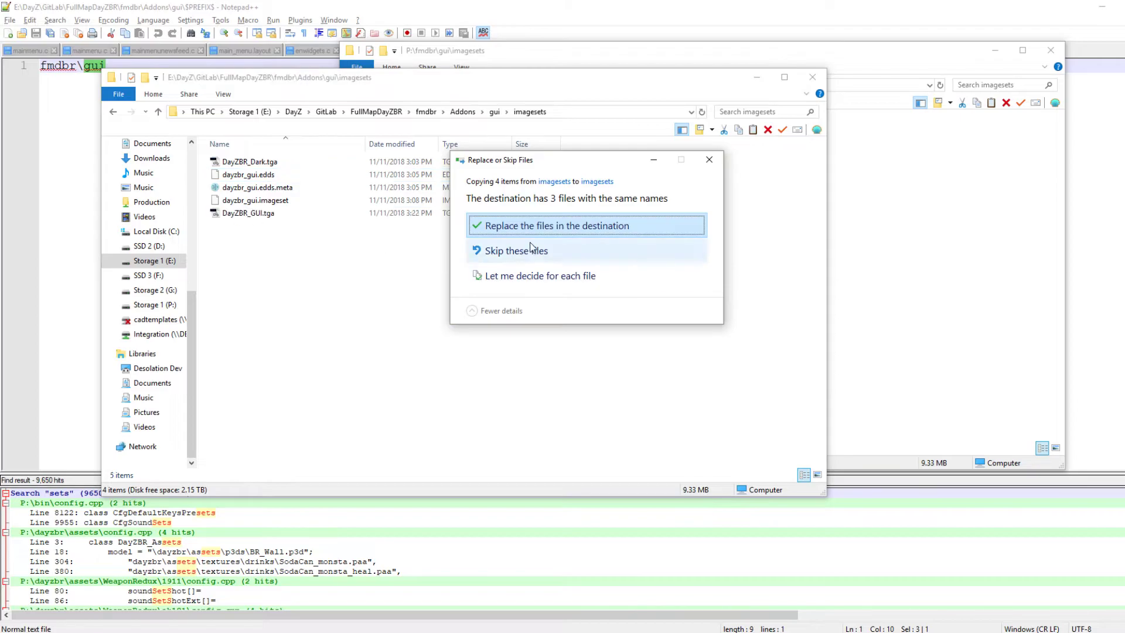
pyautogui.click(525, 225)
# Delete DayZBR_Dark.tga from the repository's gui\imagesets folder.
pyautogui.click(266, 157)
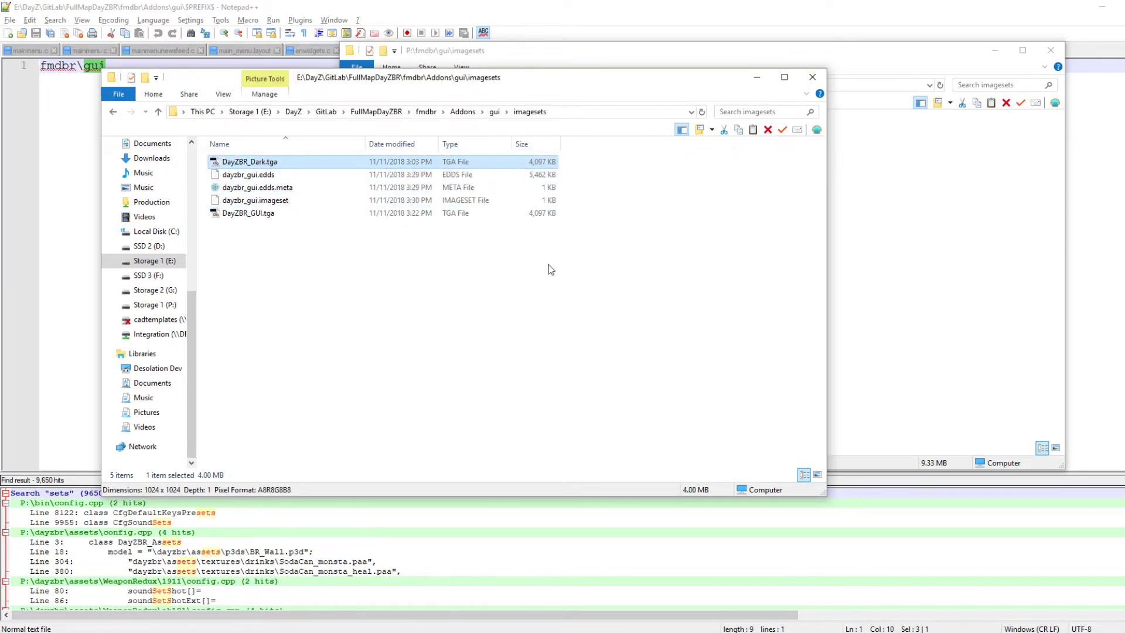
pyautogui.press('Delete')
pyautogui.moveTo(372, 316); pyautogui.dragTo(305, 175)
pyautogui.click(417, 313)
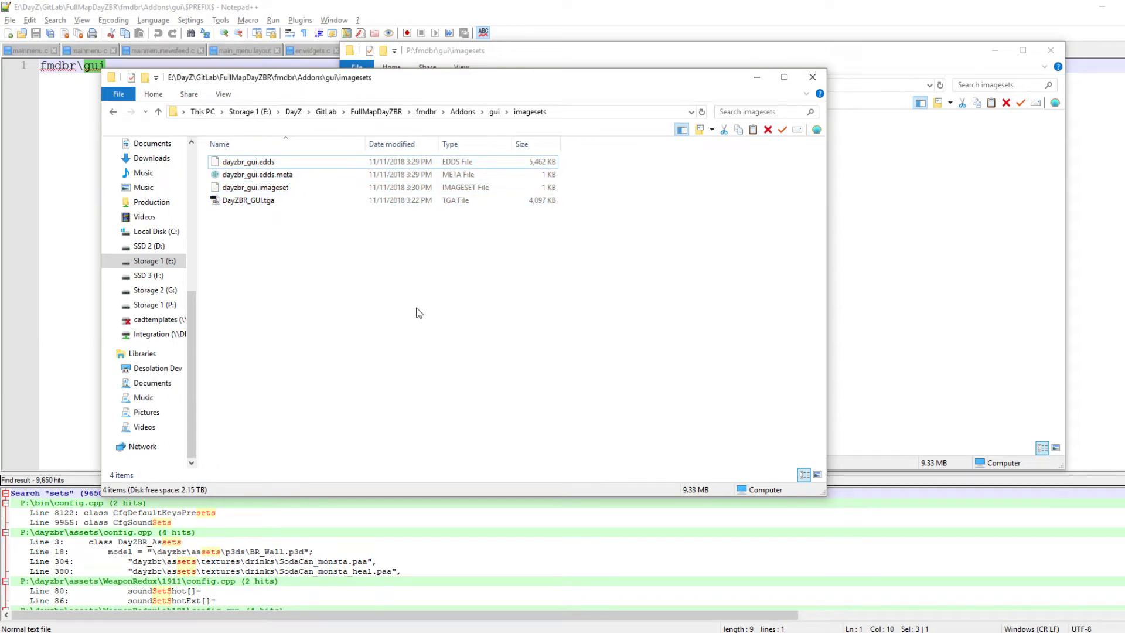
# Go up to the repository's fmdbr\Addons folder and pack the gui folder into gui.pbo.
pyautogui.click(465, 112)
pyautogui.rightClick(256, 158)
pyautogui.moveTo(336, 503)
pyautogui.click(463, 499)
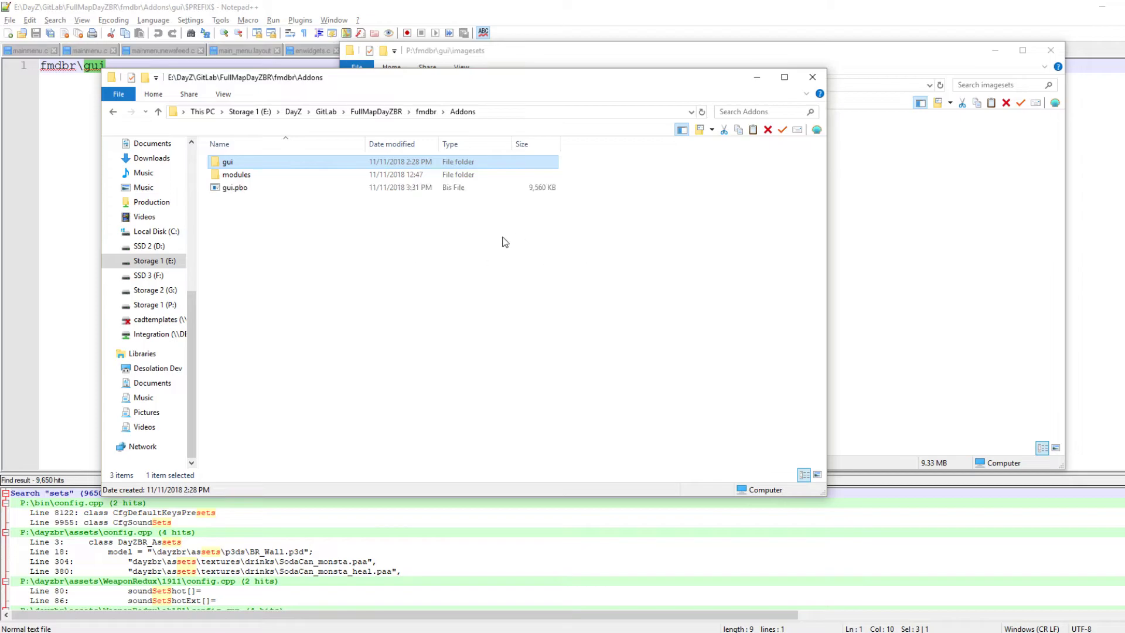
# Move gui.pbo into D:\SteamLibrary\steamapps\common\DayZ\fmdbr\Addons, replacing the existing file.
pyautogui.click(352, 192)
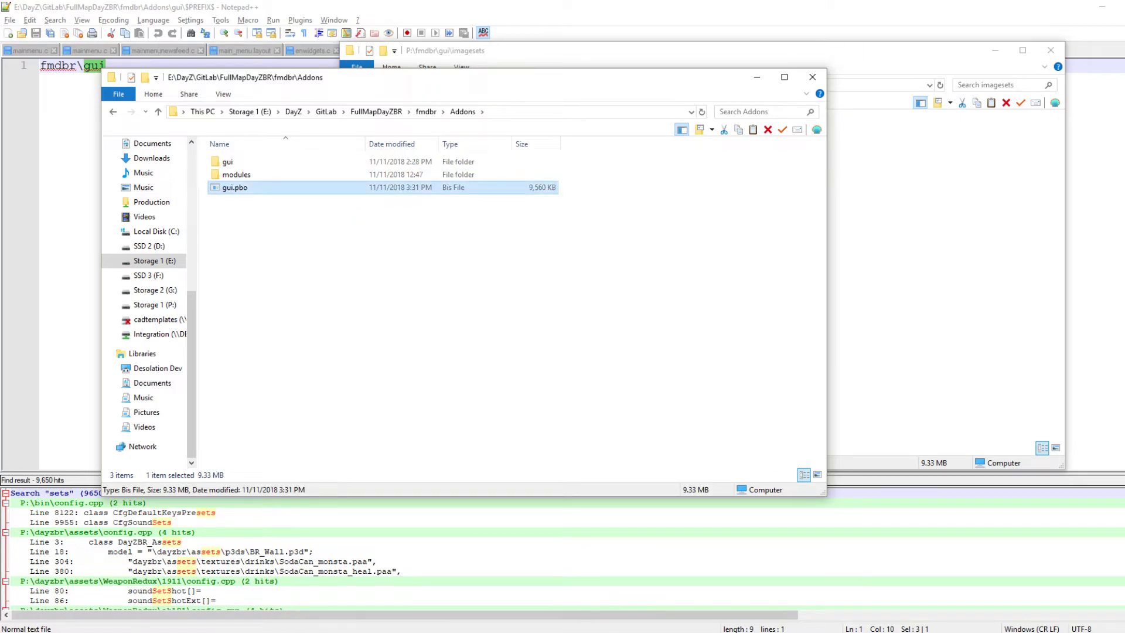
pyautogui.moveTo(396, 604)
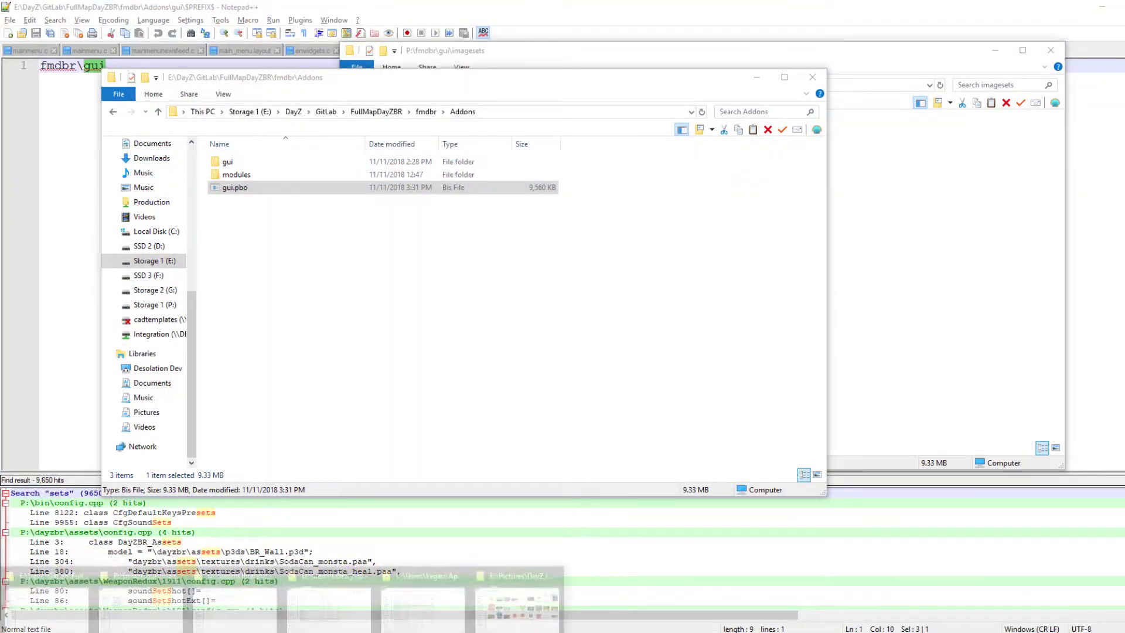
pyautogui.click(253, 609)
pyautogui.click(613, 276)
pyautogui.hotkey('ctrl', 'v')
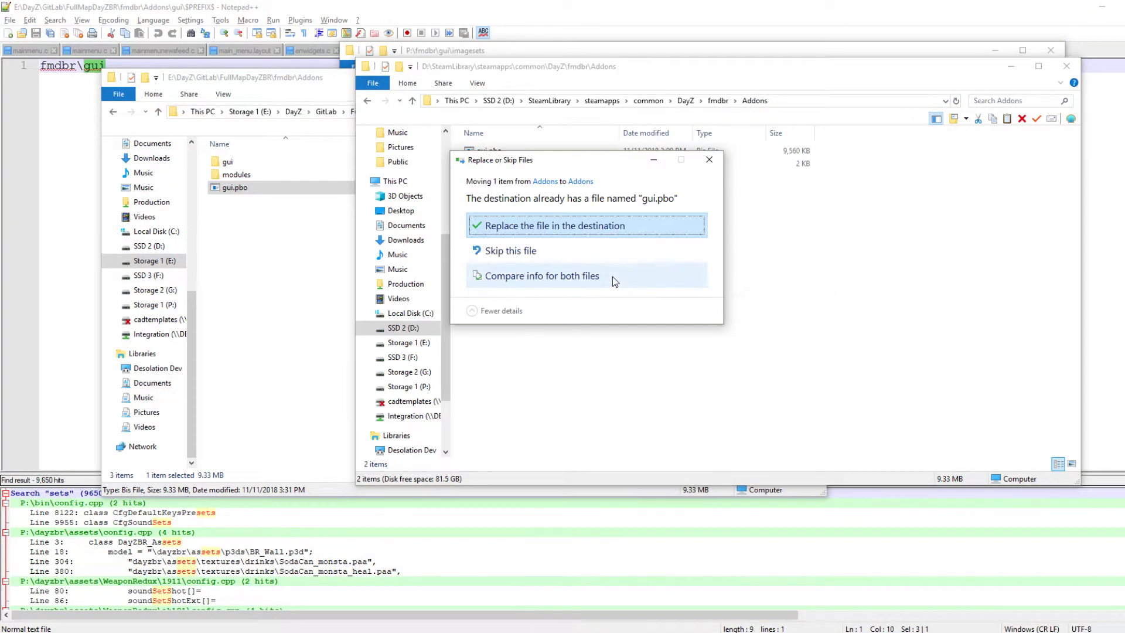
pyautogui.click(599, 225)
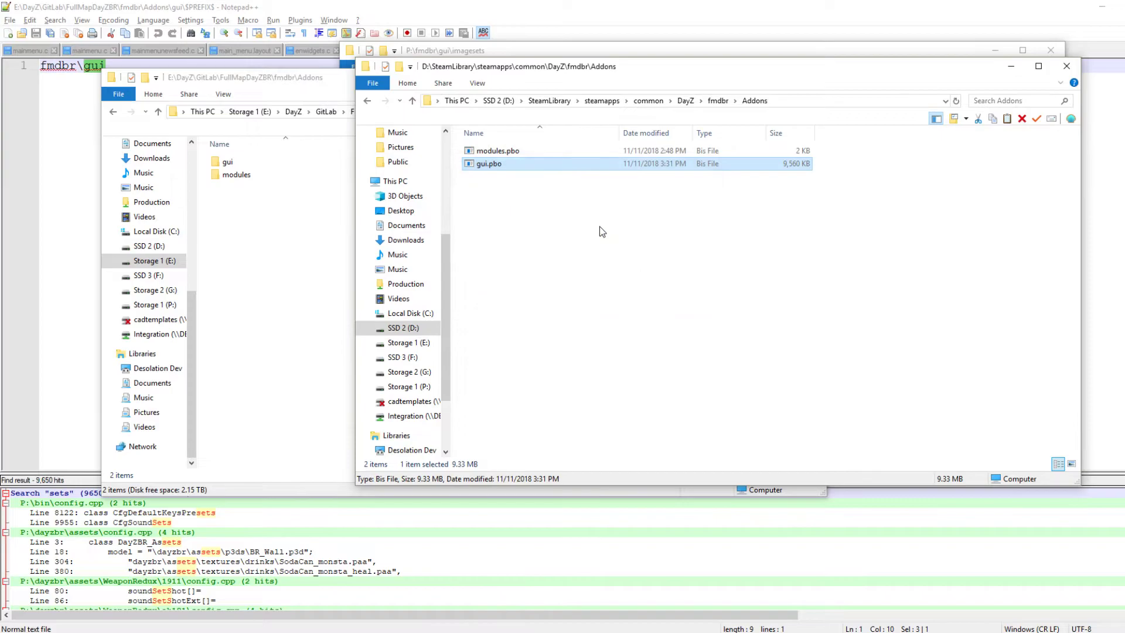
# Launch DayZ from its launcher to check the custom logo on the main menu.
pyautogui.click(599, 226)
pyautogui.hotkey('alt', 'Tab')
pyautogui.click(442, 465)
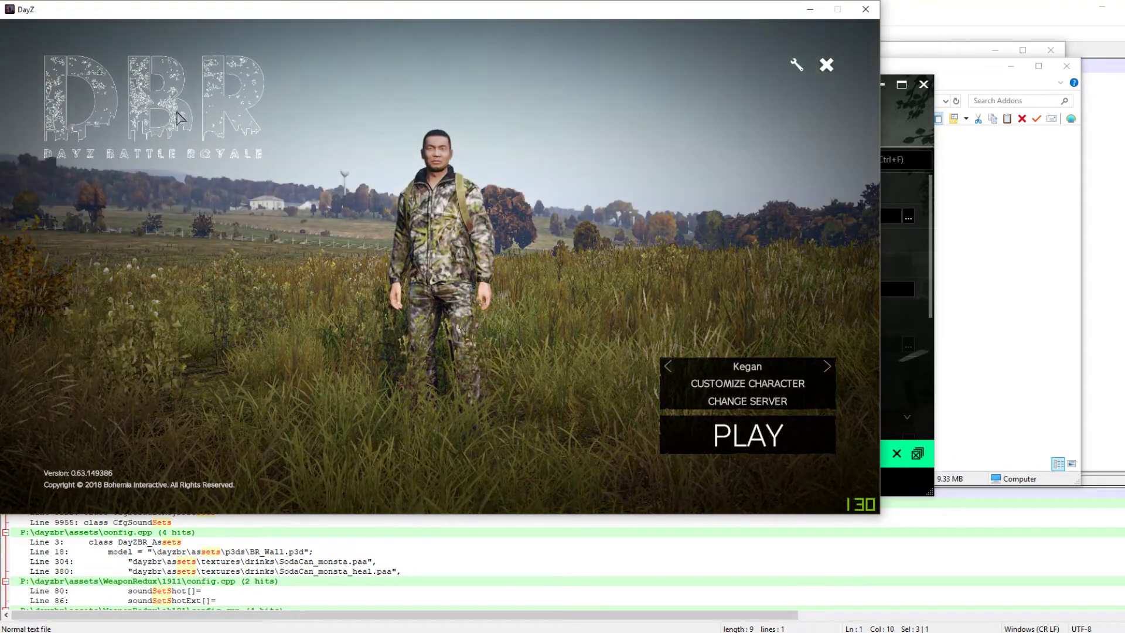
# Open mod.cpp from the game's DayZ\fmdbr folder in Notepad++.
pyautogui.click(1007, 224)
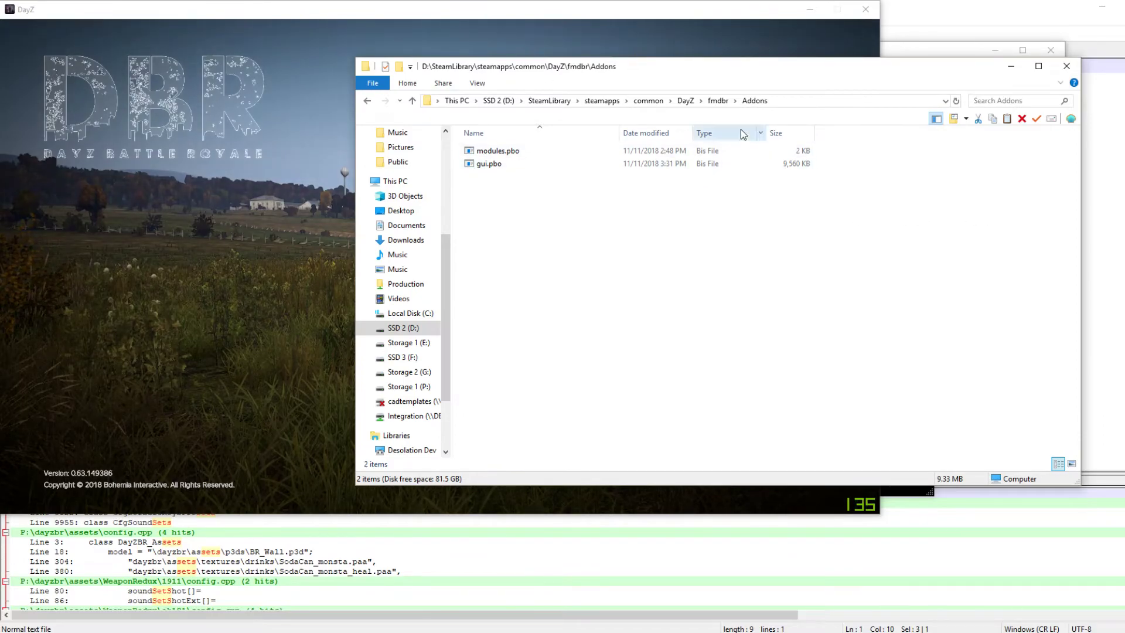
pyautogui.click(718, 100)
pyautogui.rightClick(510, 164)
pyautogui.click(583, 250)
pyautogui.click(613, 374)
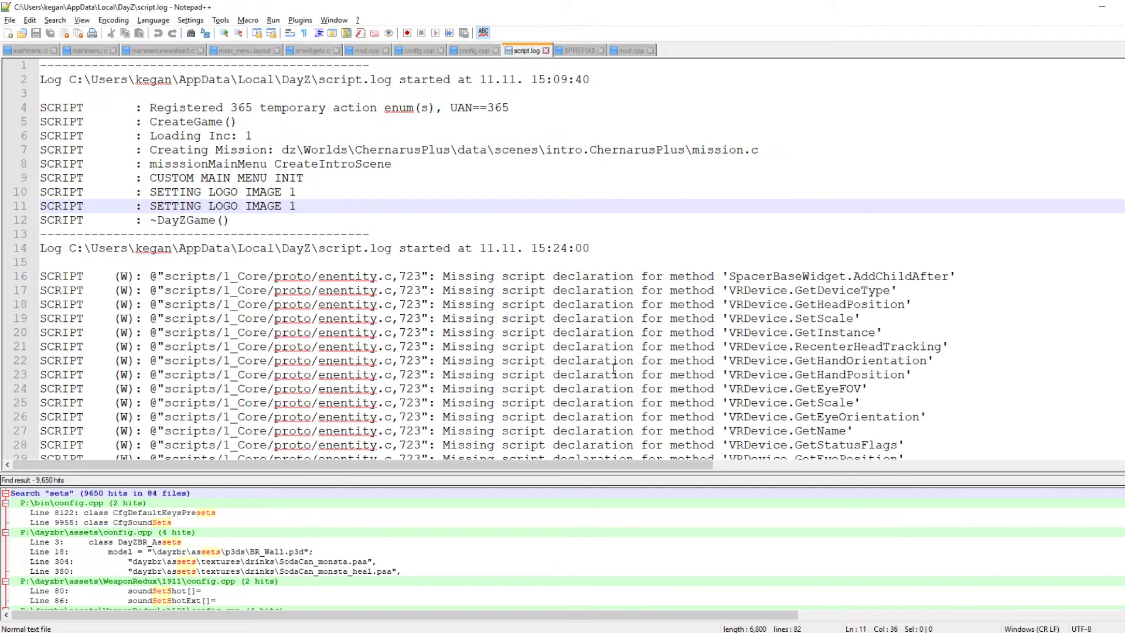
# Examine the imageSets class inside class defs of mod.cpp, including its path to dayzbr_gui.imageset.
pyautogui.scroll(-5, 475, 252)
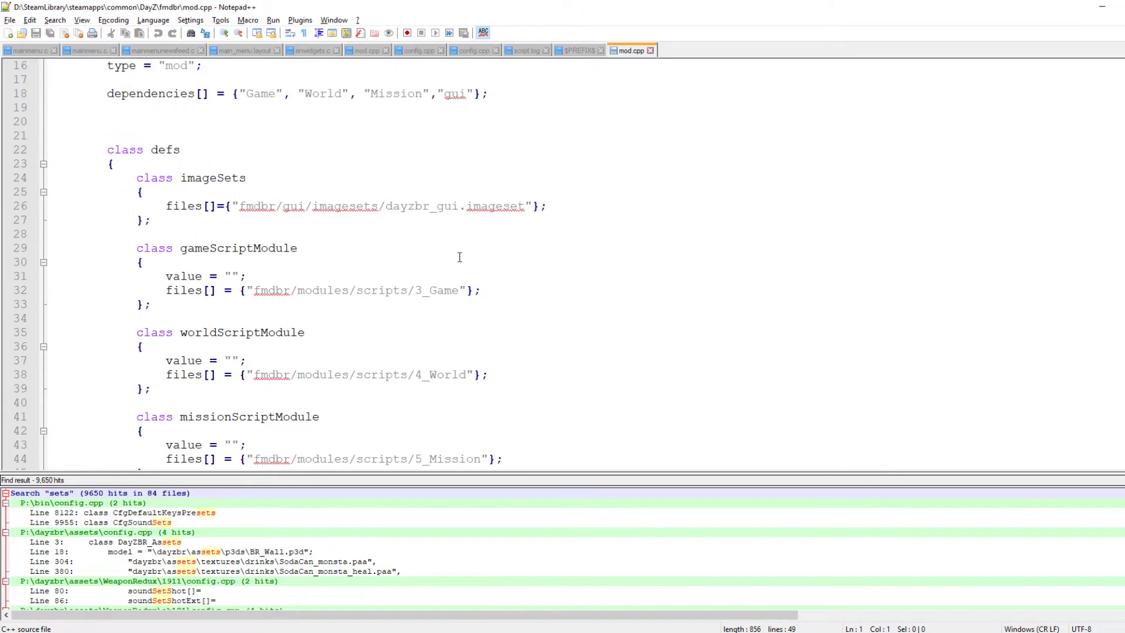
pyautogui.moveTo(137, 179); pyautogui.dragTo(273, 234)
pyautogui.scroll(3, 141, 249)
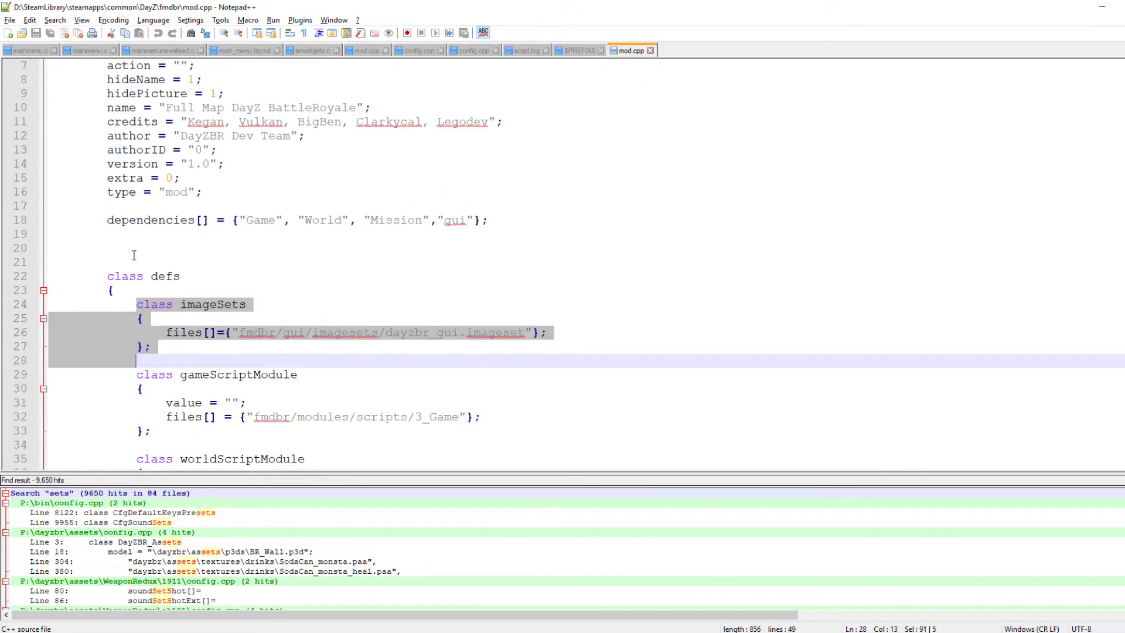
pyautogui.click(116, 276)
pyautogui.moveTo(116, 276); pyautogui.dragTo(193, 277)
pyautogui.moveTo(137, 306); pyautogui.dragTo(525, 339)
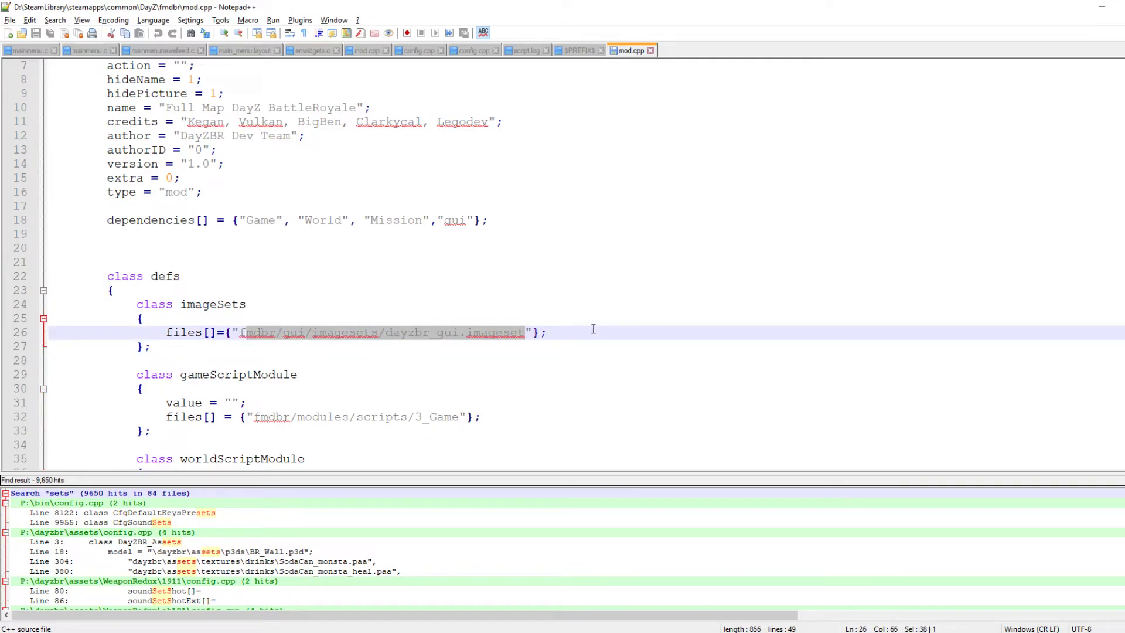
pyautogui.click(568, 318)
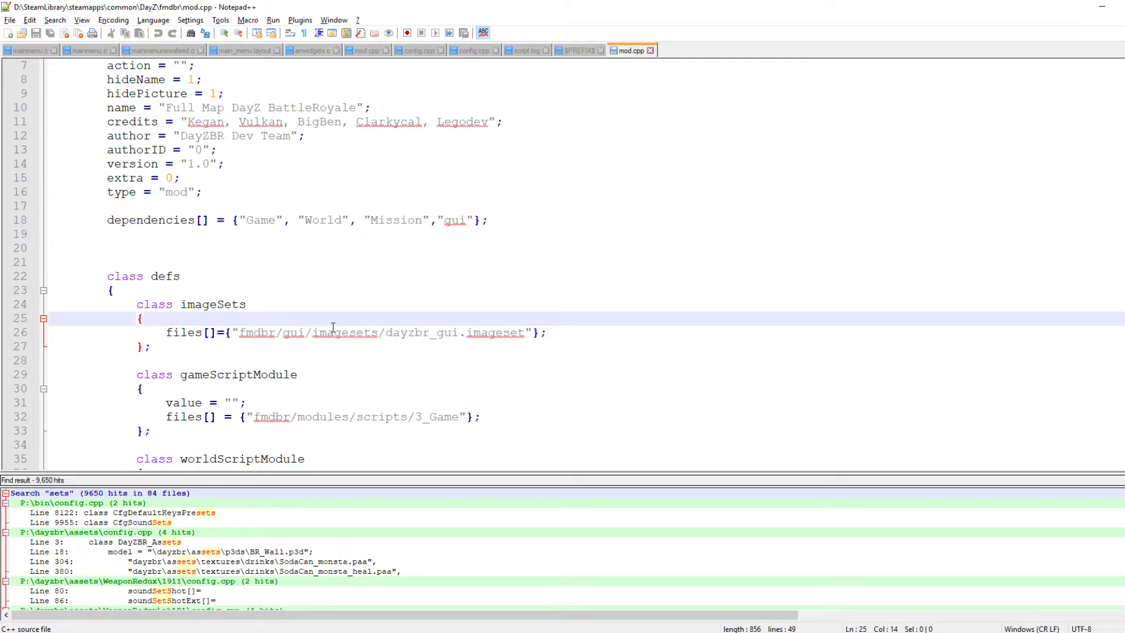
pyautogui.moveTo(111, 286); pyautogui.dragTo(331, 349)
pyautogui.click(107, 350)
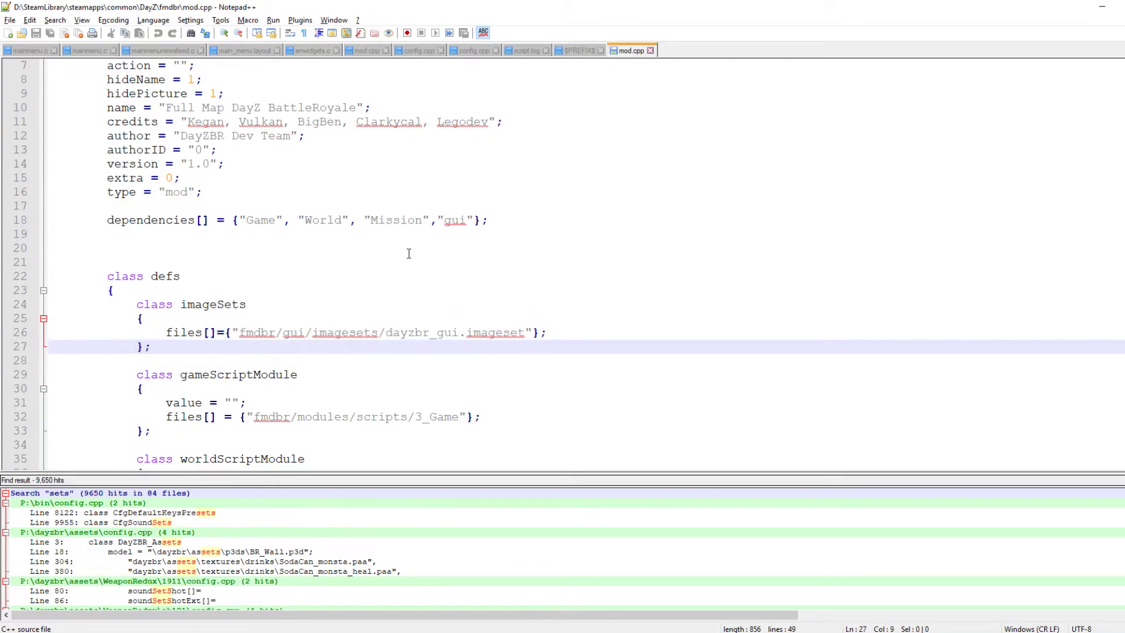
# Switch to the running DayZ window to check the main menu logo again, and return to mod.cpp.
pyautogui.hotkey('alt', 'Tab')
pyautogui.hotkey('alt', 'Tab')
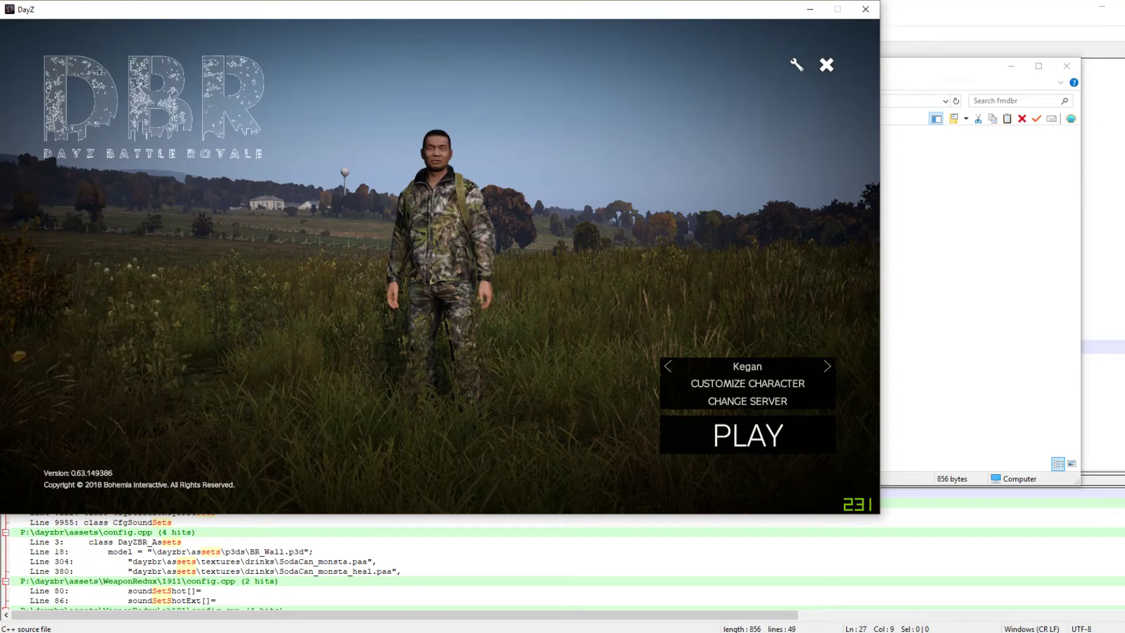
pyautogui.click(1091, 223)
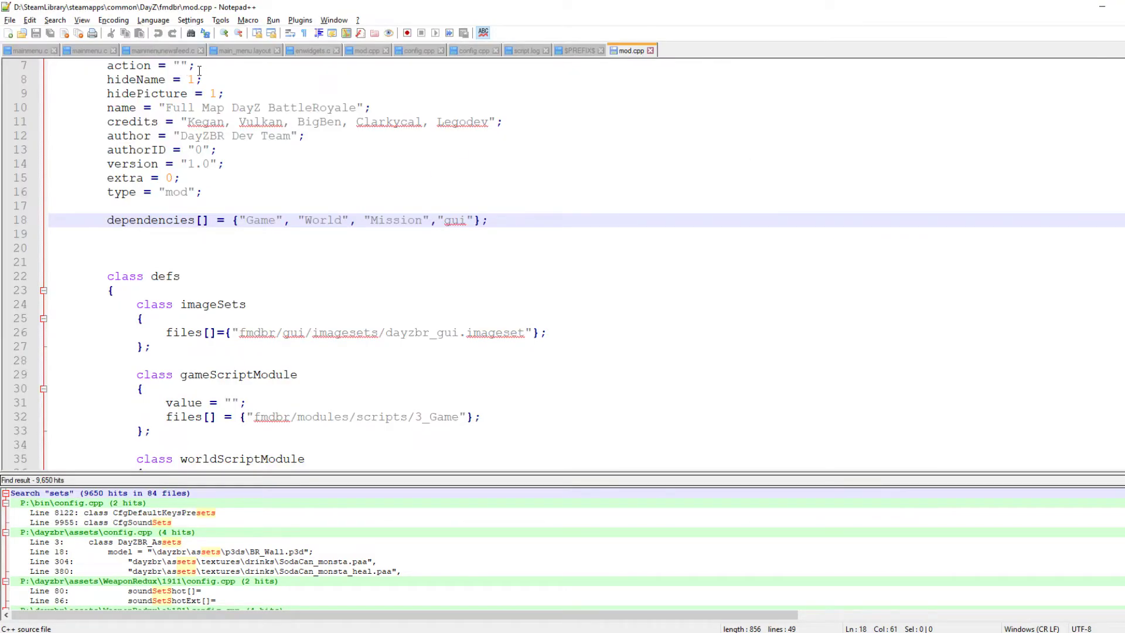
# In mainmenu.c, change the LoadImageFile image name to DayZBRLogo_White, save the script and review the edited reference.
pyautogui.click(39, 52)
pyautogui.click(557, 253)
pyautogui.click(345, 239)
pyautogui.doubleClick(386, 248)
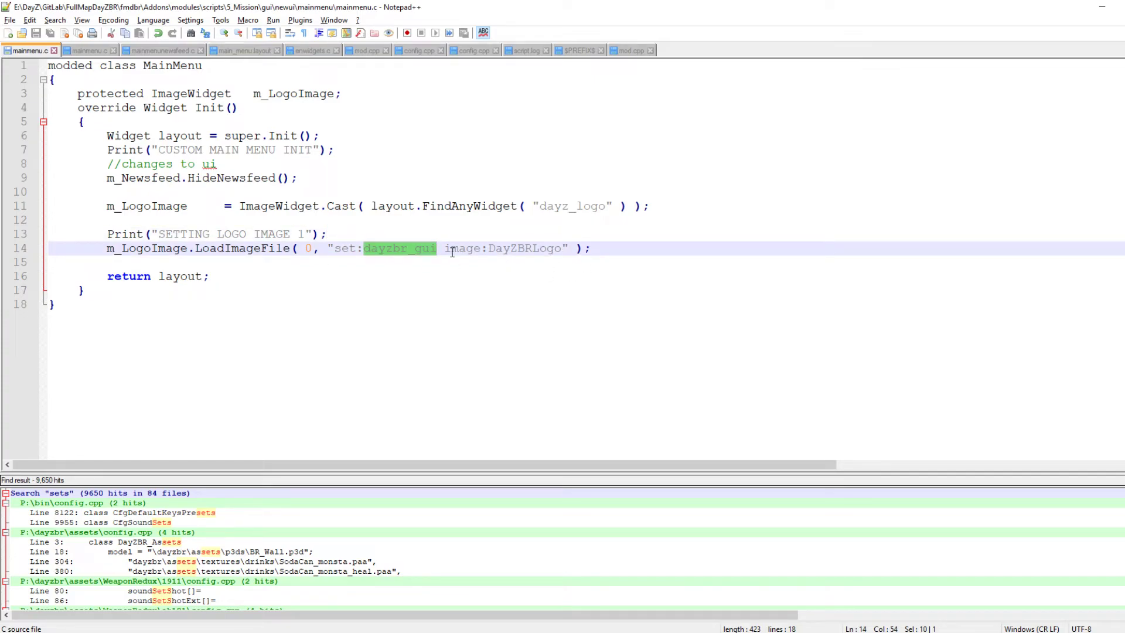
pyautogui.doubleClick(555, 250)
pyautogui.doubleClick(556, 250)
pyautogui.press('Right')
pyautogui.write('_')
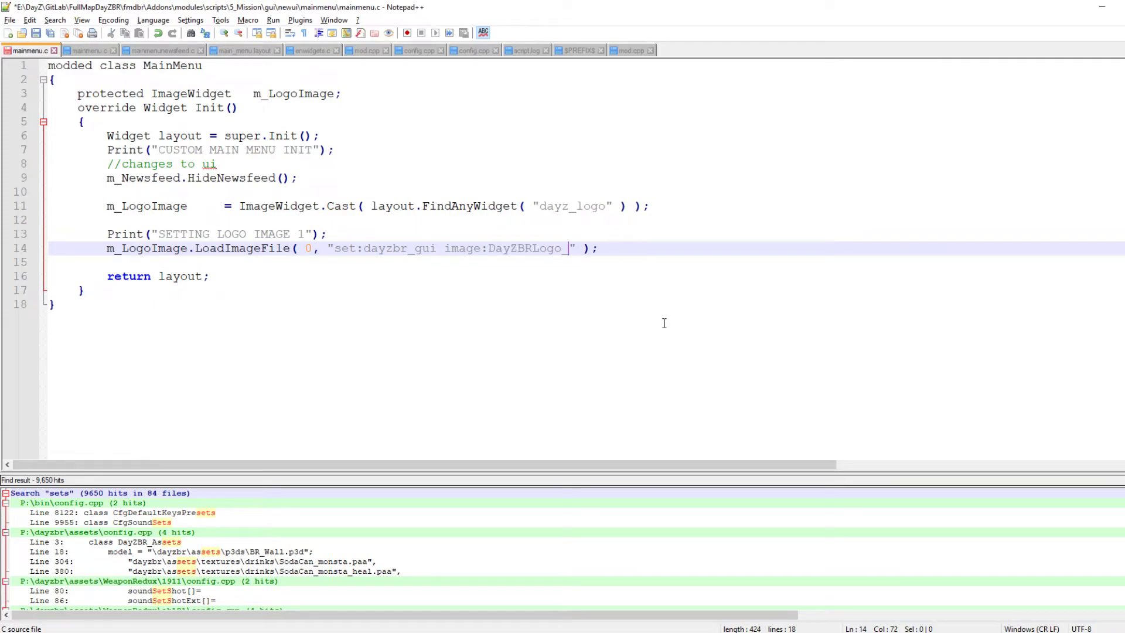
pyautogui.write('White')
pyautogui.hotkey('ctrl', 's')
pyautogui.click(601, 229)
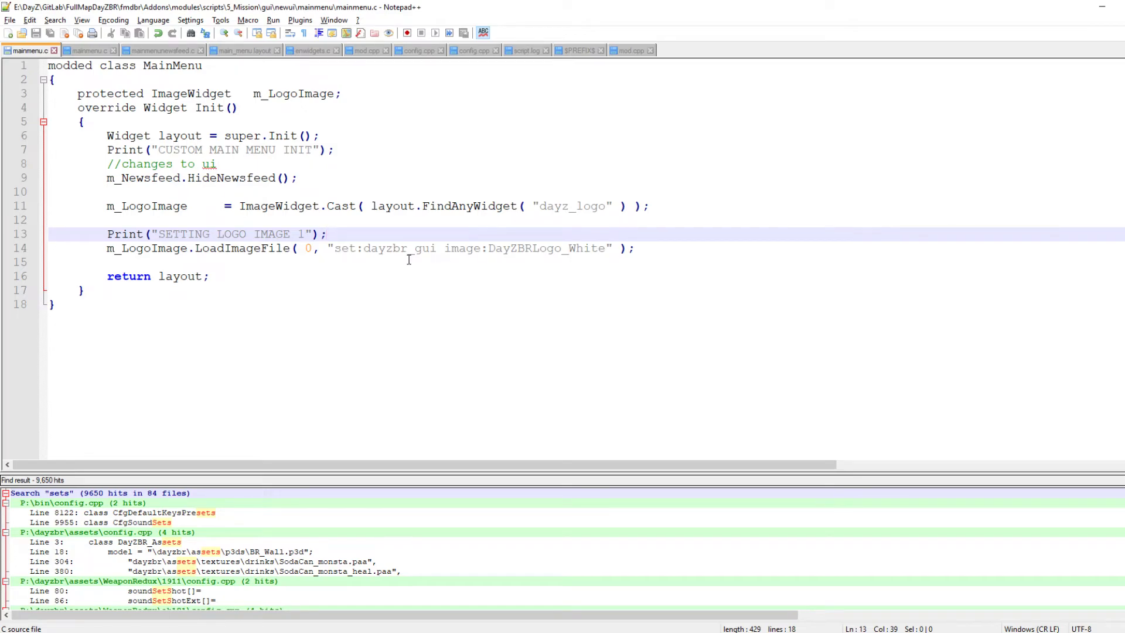
pyautogui.moveTo(334, 248); pyautogui.dragTo(608, 243)
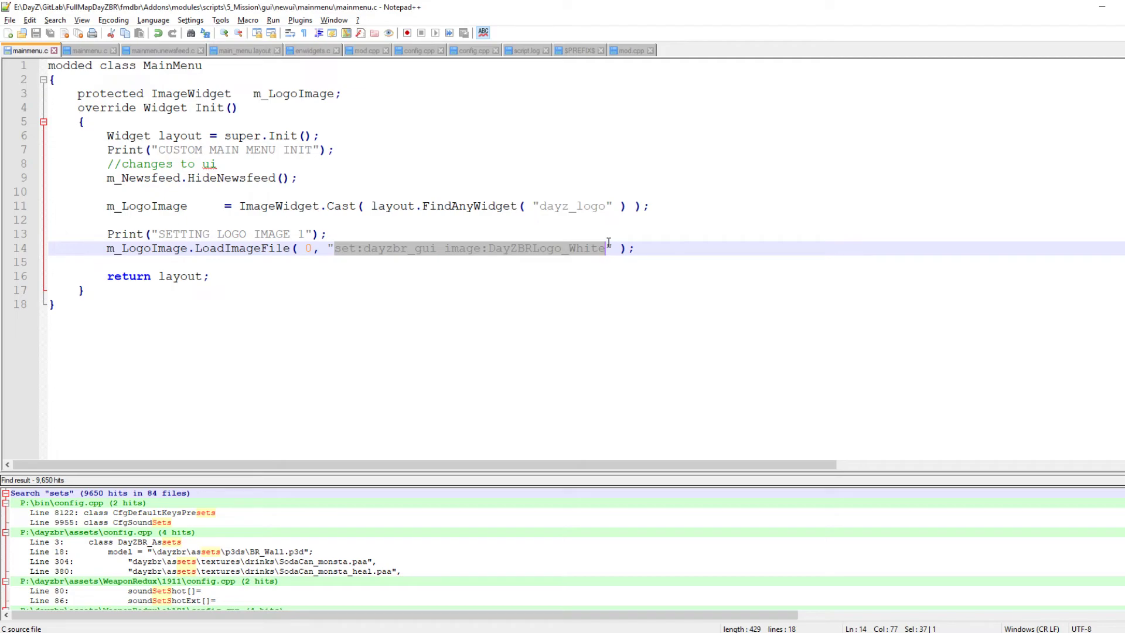
pyautogui.click(584, 219)
# Switch to the repository's fmdbr\Addons folder and pack the modules folder into modules.pbo.
pyautogui.click(193, 632)
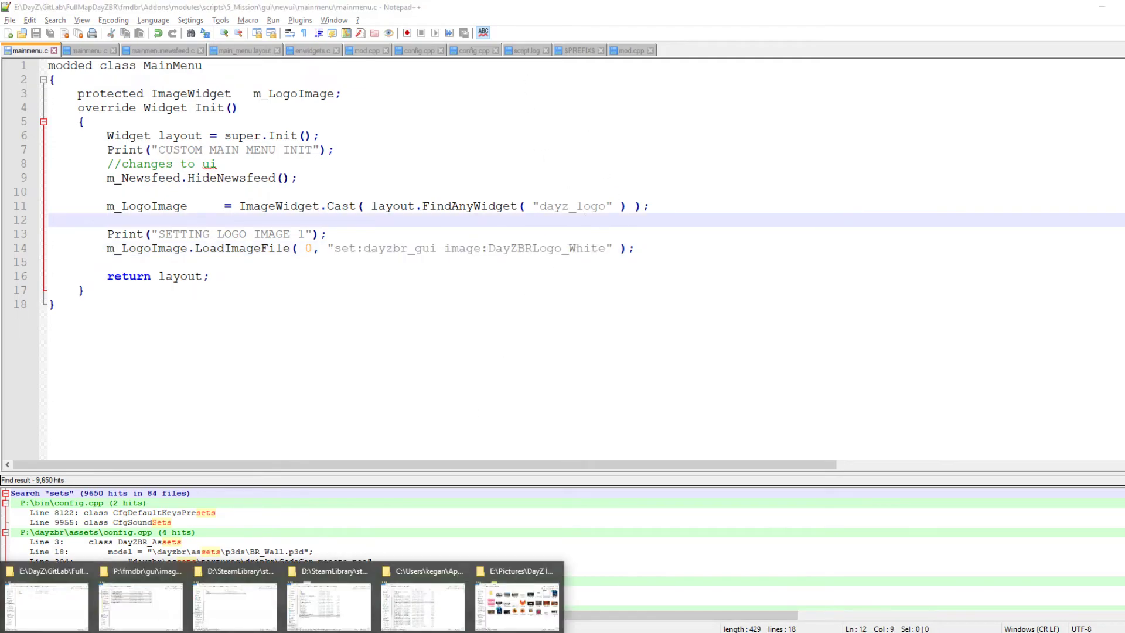
pyautogui.moveTo(162, 614)
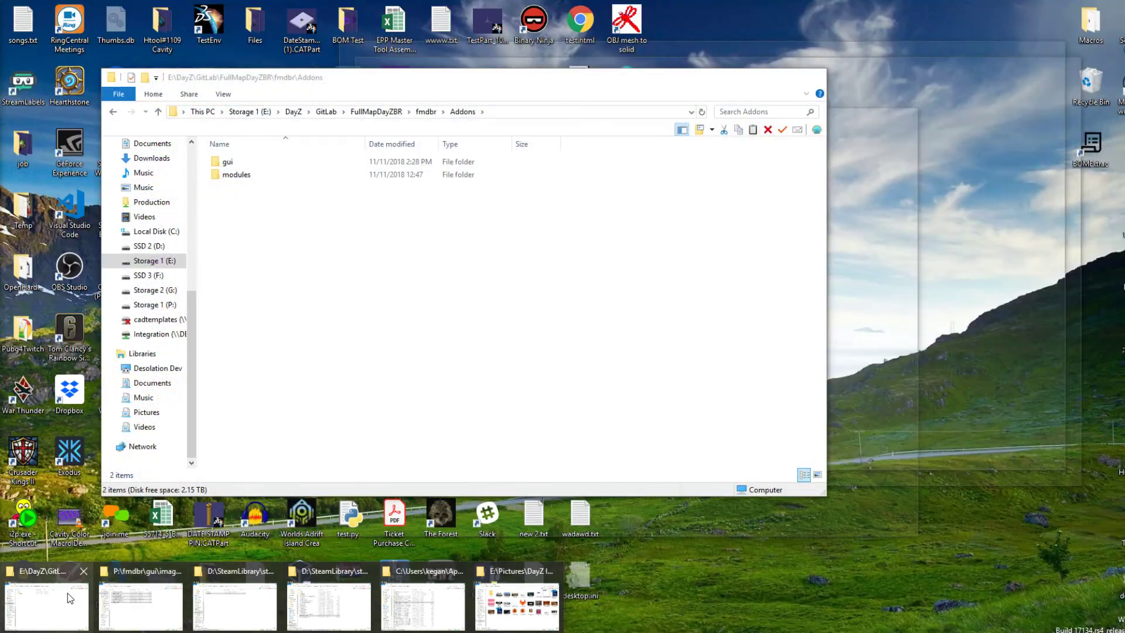
pyautogui.click(68, 593)
pyautogui.rightClick(266, 176)
pyautogui.moveTo(348, 515)
pyautogui.click(507, 516)
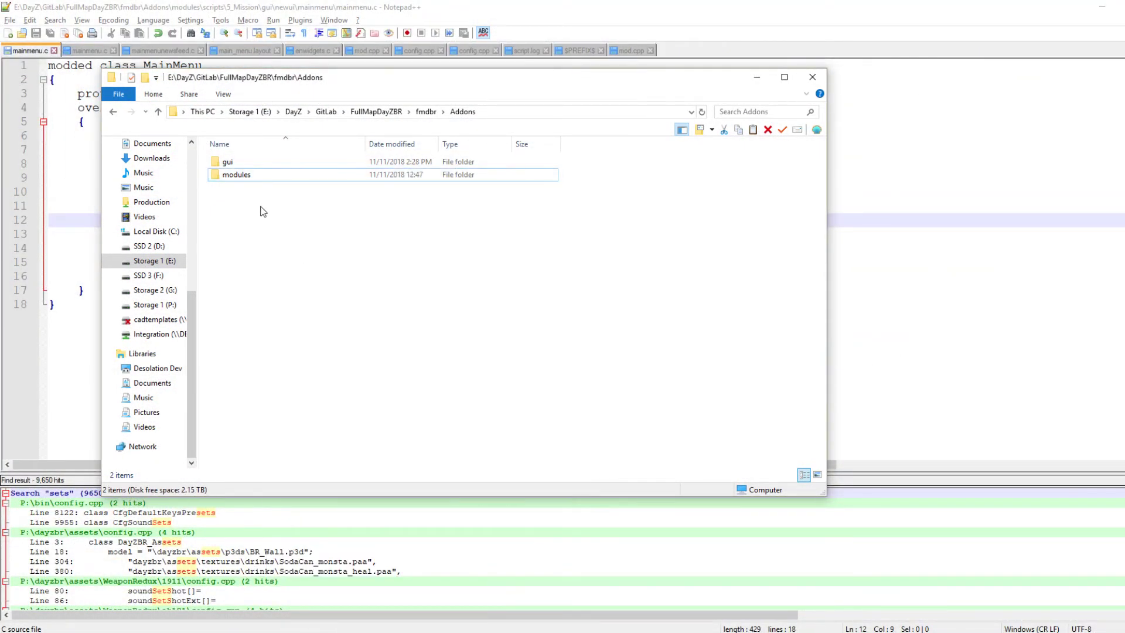
# Move modules.pbo from the repository into DayZ's fmdbr\Addons folder, replacing the existing file, and relaunch DayZ to check the main menu logo.
pyautogui.click(246, 189)
pyautogui.hotkey('alt', 'Tab')
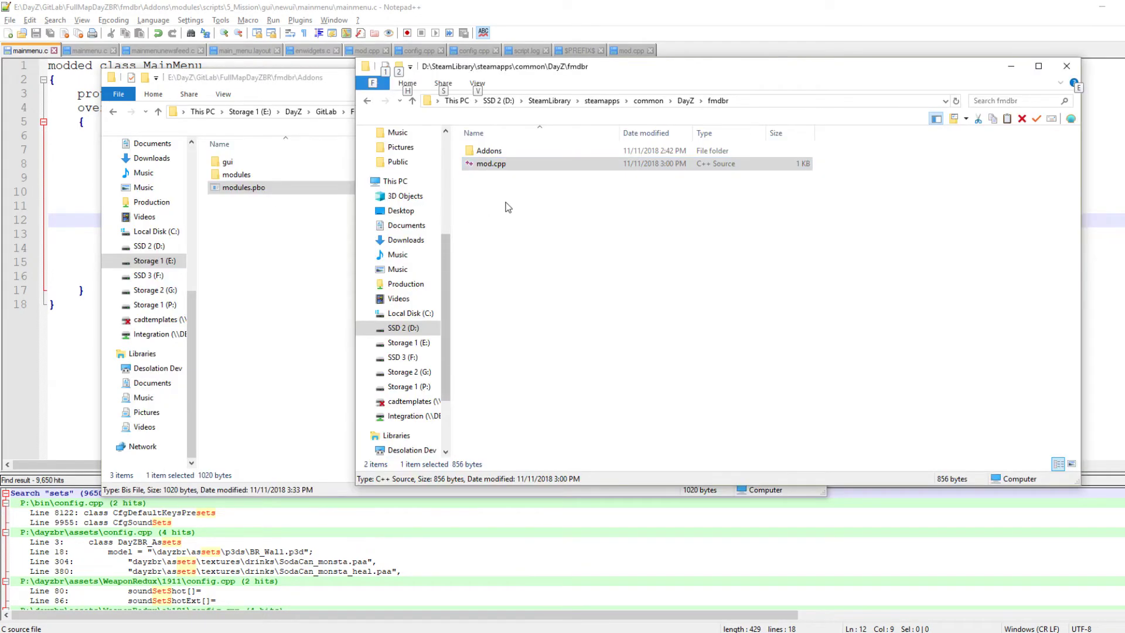
pyautogui.click(507, 207)
pyautogui.doubleClick(557, 150)
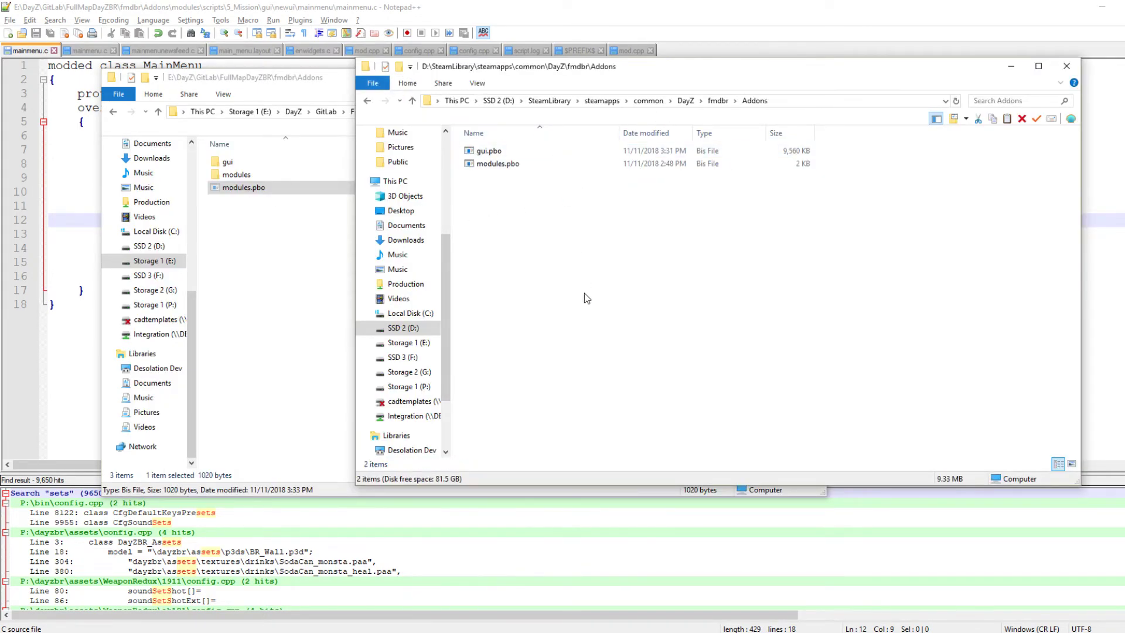
pyautogui.hotkey('ctrl', 'v')
pyautogui.click(515, 228)
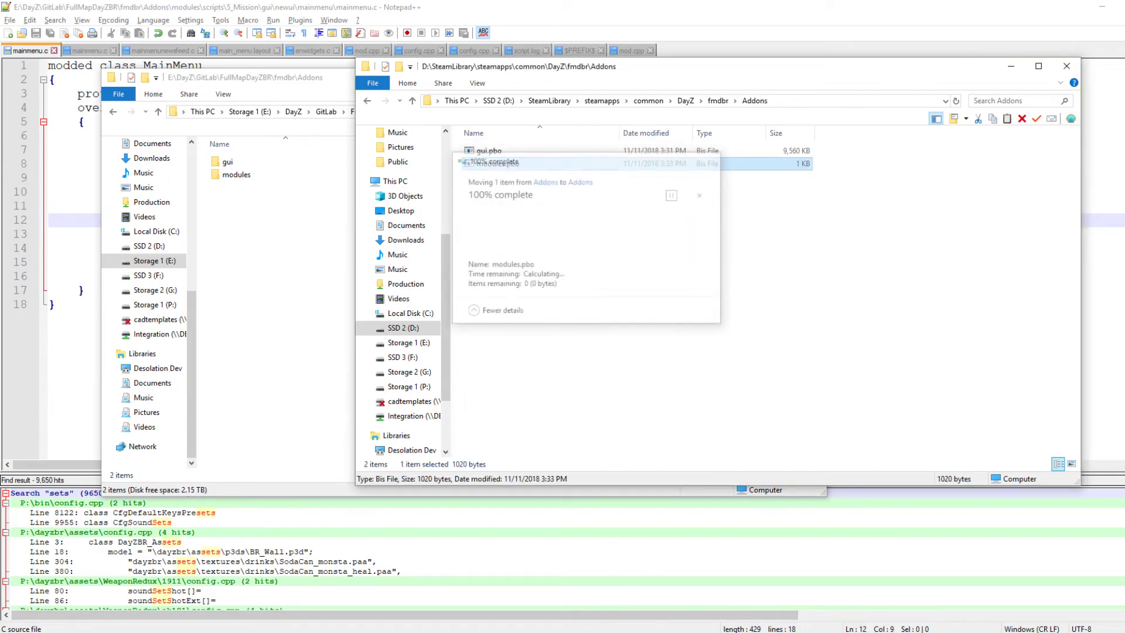
pyautogui.hotkey('alt', 'Tab')
pyautogui.click(420, 463)
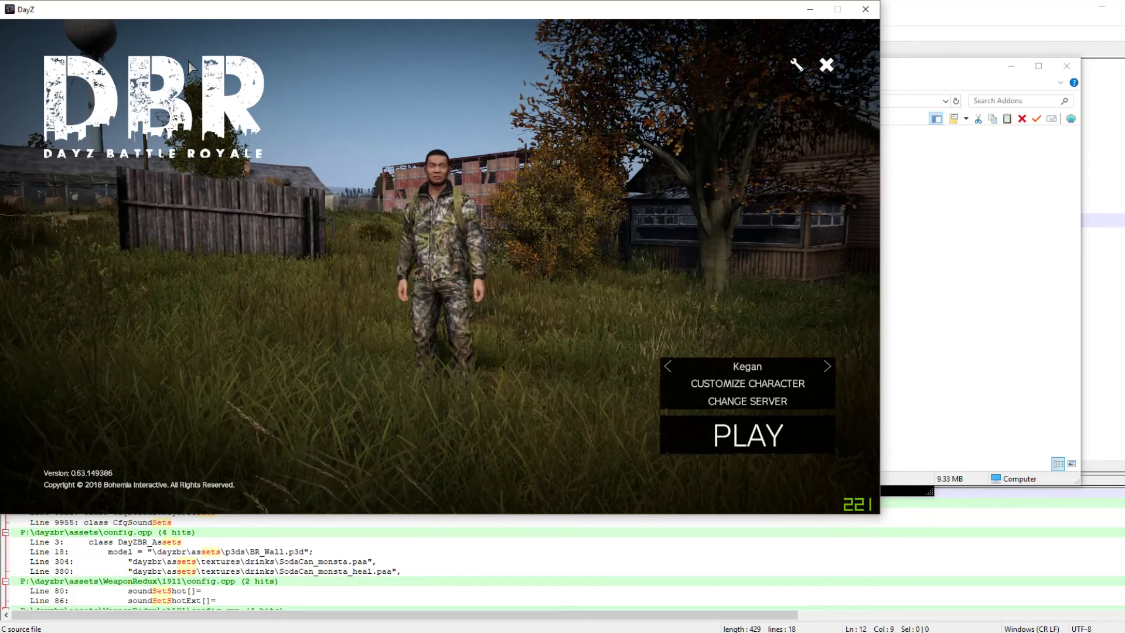
# Capture a screenshot of the DayZ main menu, upload it to the image host, and copy the uploaded image's address in the browser.
pyautogui.hotkey('alt', 'Tab')
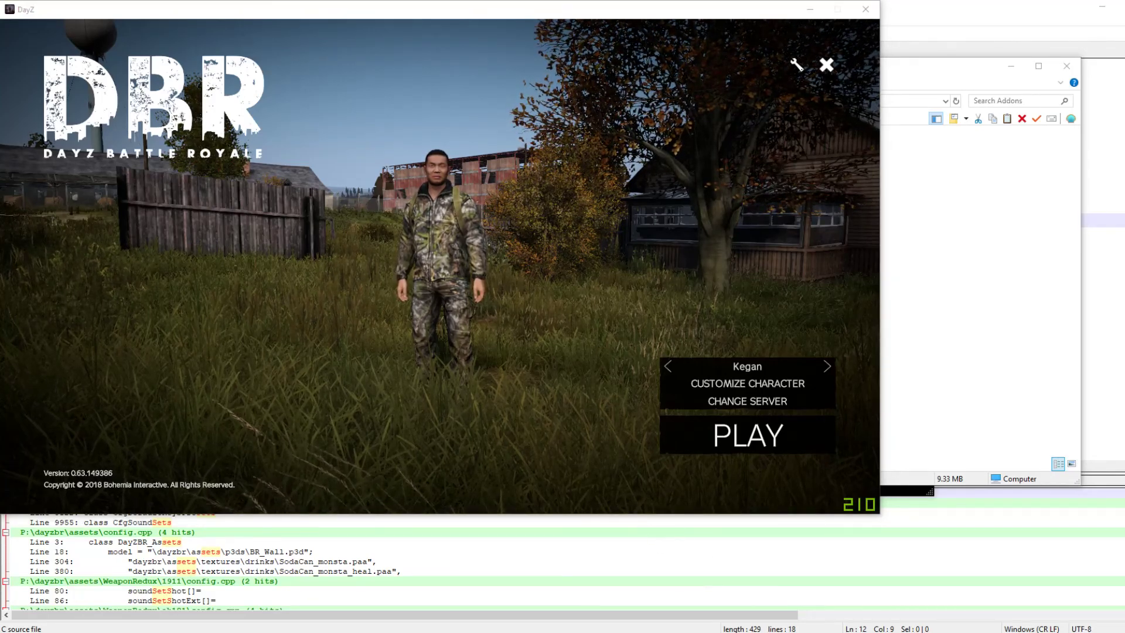
pyautogui.moveTo(20, 40); pyautogui.dragTo(849, 473)
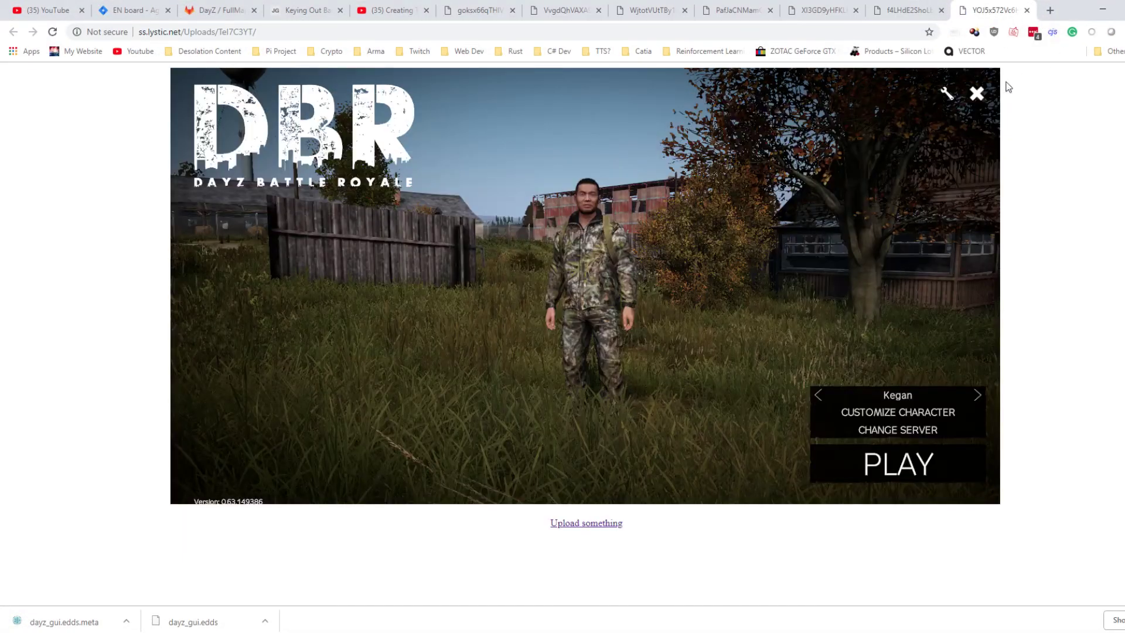
pyautogui.rightClick(613, 174)
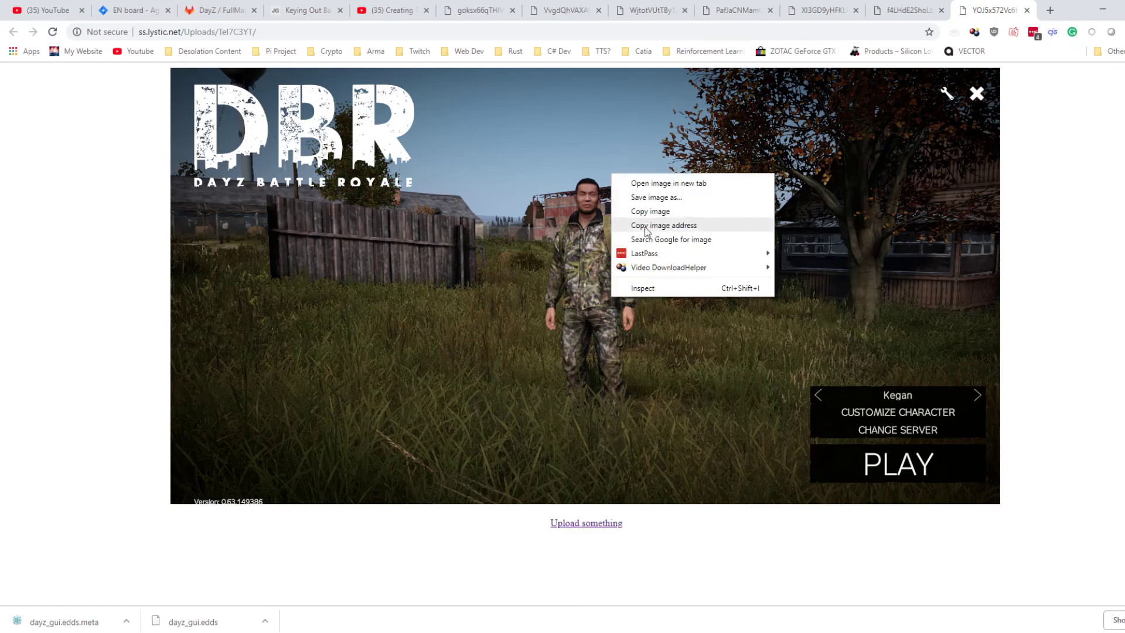
pyautogui.click(645, 226)
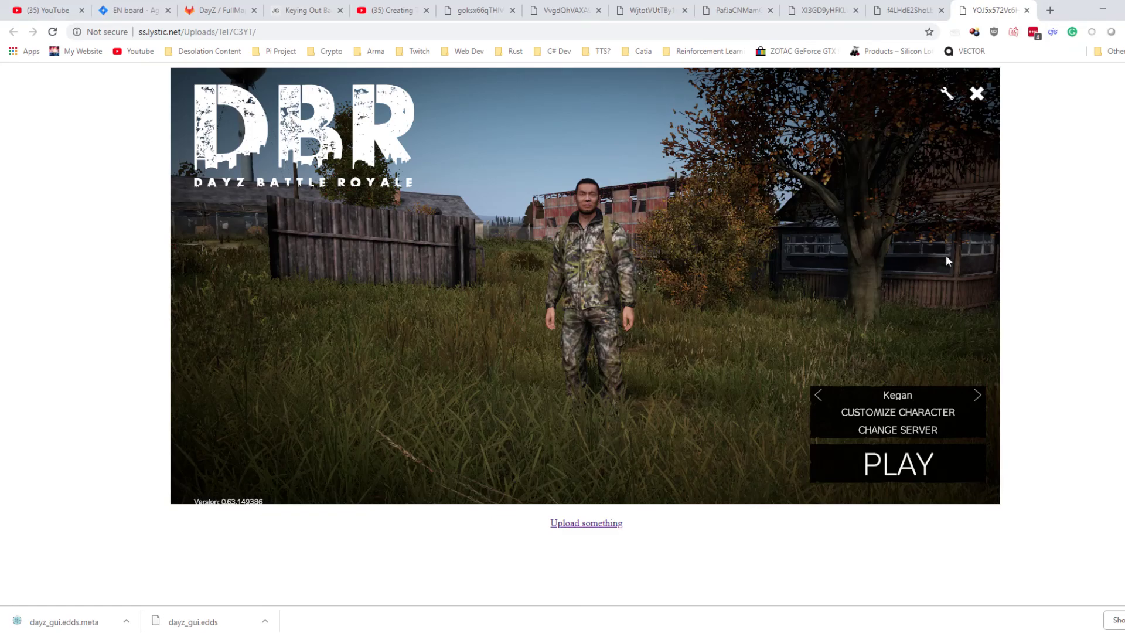